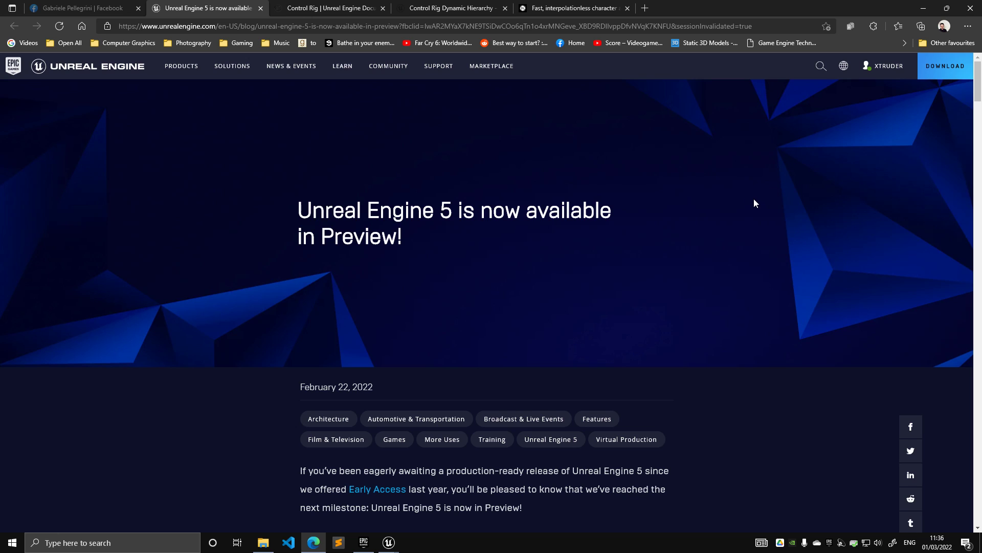
Find the Animation section of the Unreal Engine 5 Preview blog post and examine the new Control Rig features
scroll(754, 203, down, 15)
scroll(746, 213, down, 20)
scroll(739, 215, down, 5)
drag(299, 172, 726, 278)
click(726, 278)
scroll(566, 186, down, 1)
scroll(565, 186, down, 1)
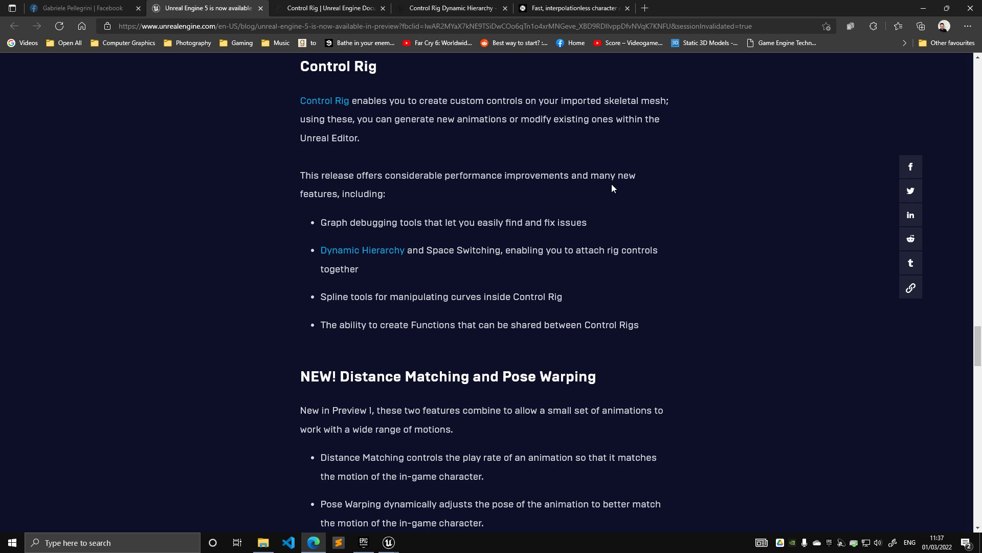
scroll(612, 188, up, 1)
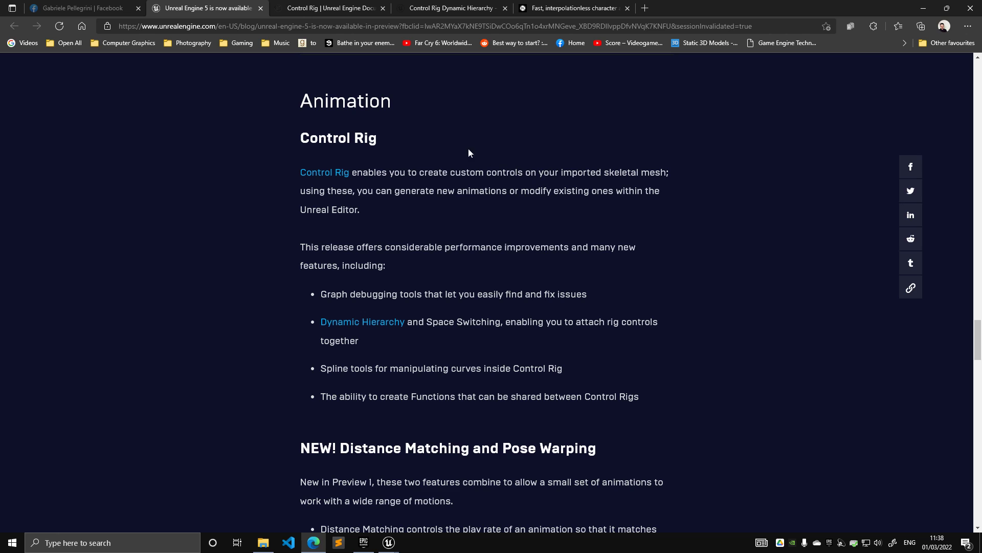
Examine the Control Rig documentation page, from creating controls back up to the Execution Stack and Rig Graph sections
click(345, 8)
scroll(572, 220, up, 15)
scroll(584, 230, up, 15)
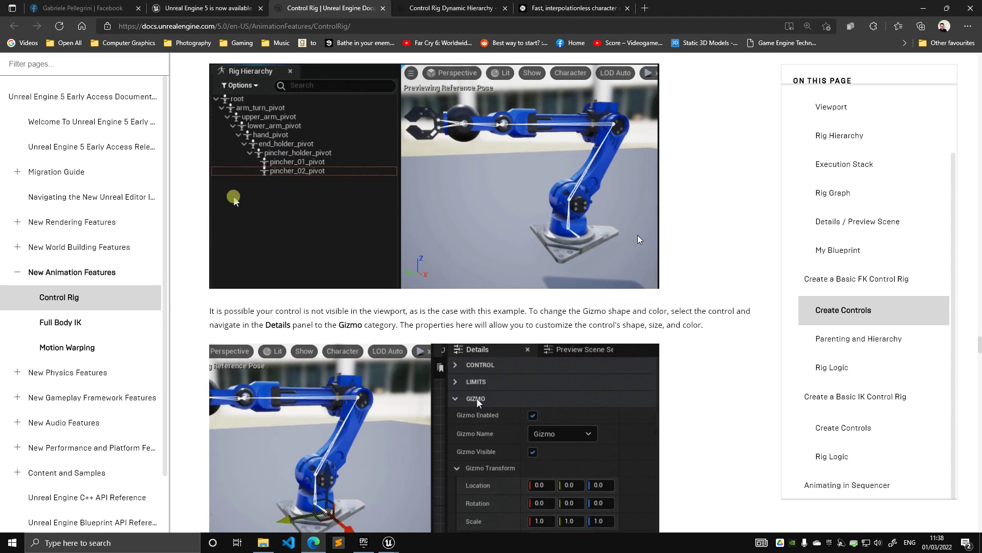
scroll(638, 235, up, 15)
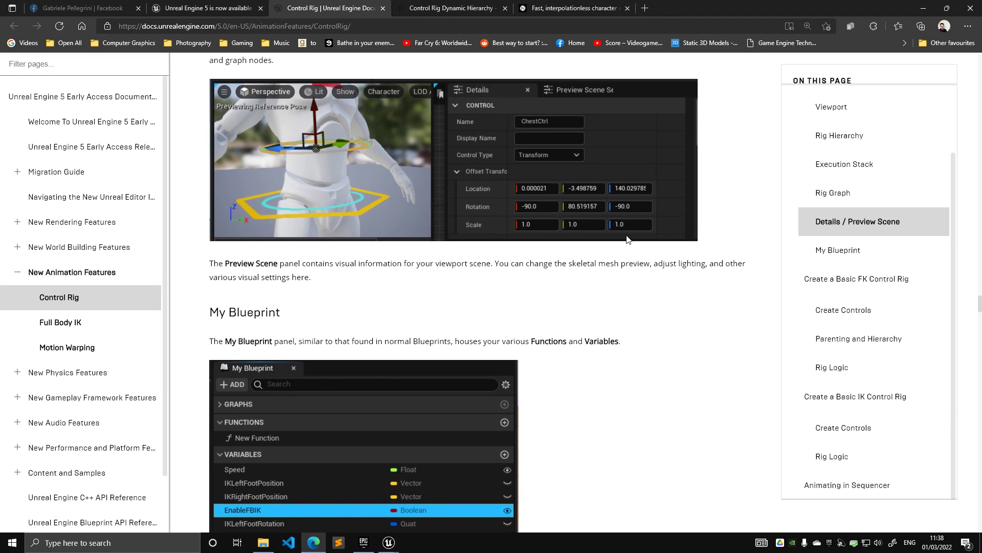
scroll(628, 239, up, 15)
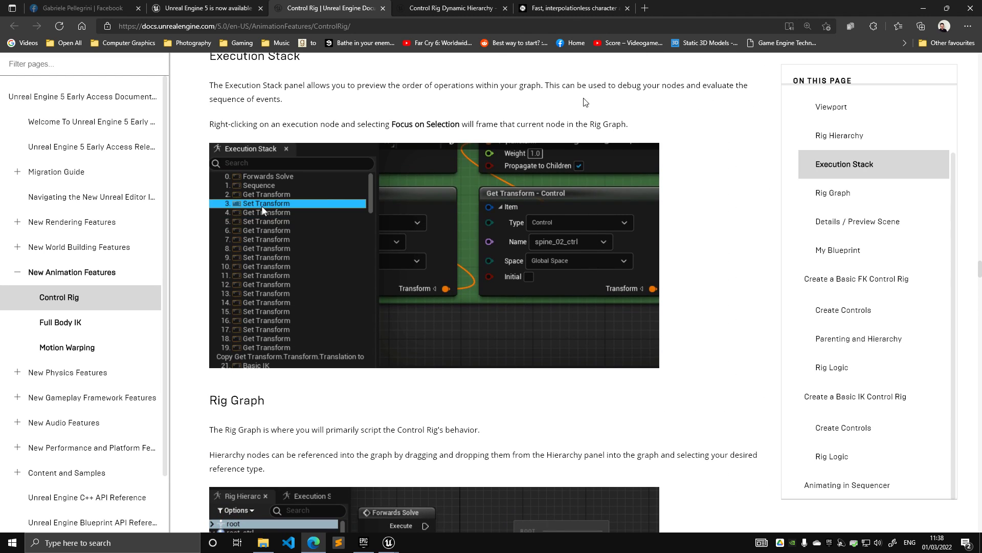
Examine the overview and the problems in current rigging systems in the Control Rig Dynamic Hierarchy forum article
click(461, 8)
scroll(576, 210, up, 5)
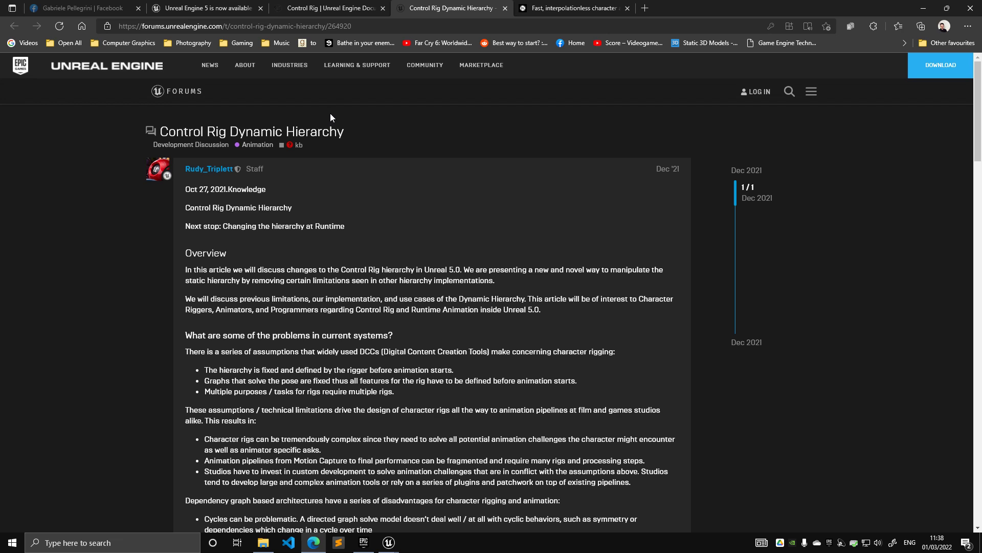
scroll(548, 198, down, 3)
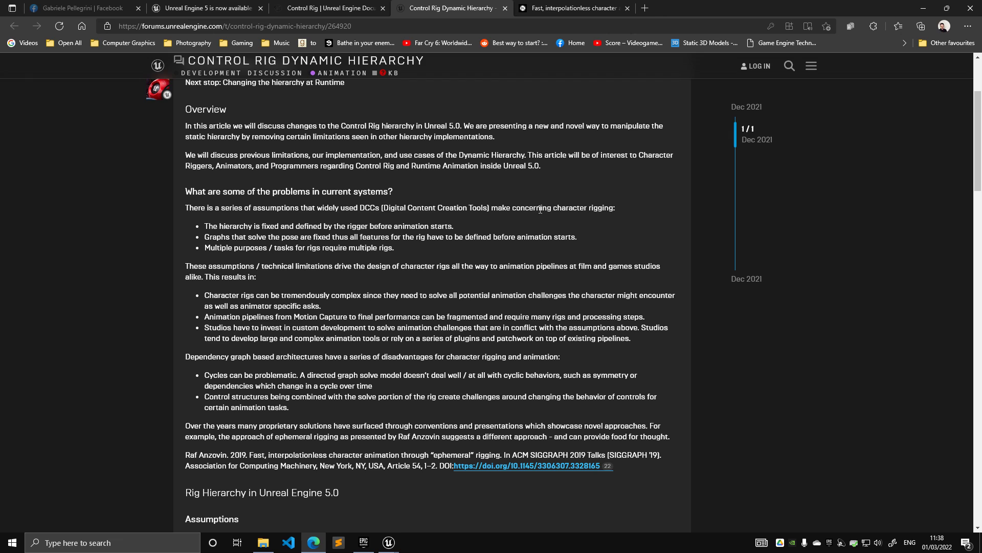
scroll(554, 187, down, 1)
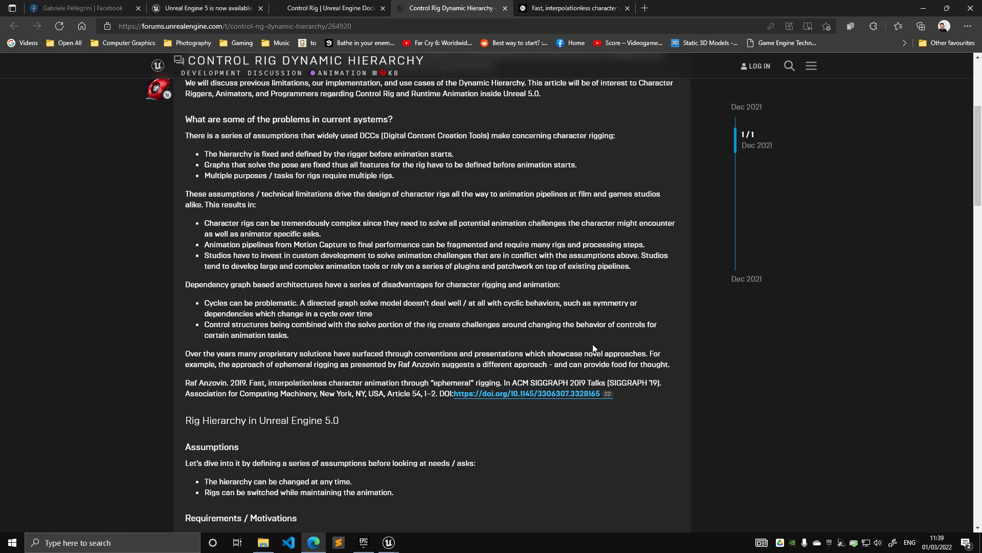
Examine the ACM Digital Library page of the ephemeral rigging paper, including its supplemental videos
click(573, 7)
scroll(501, 234, up, 8)
scroll(537, 261, down, 10)
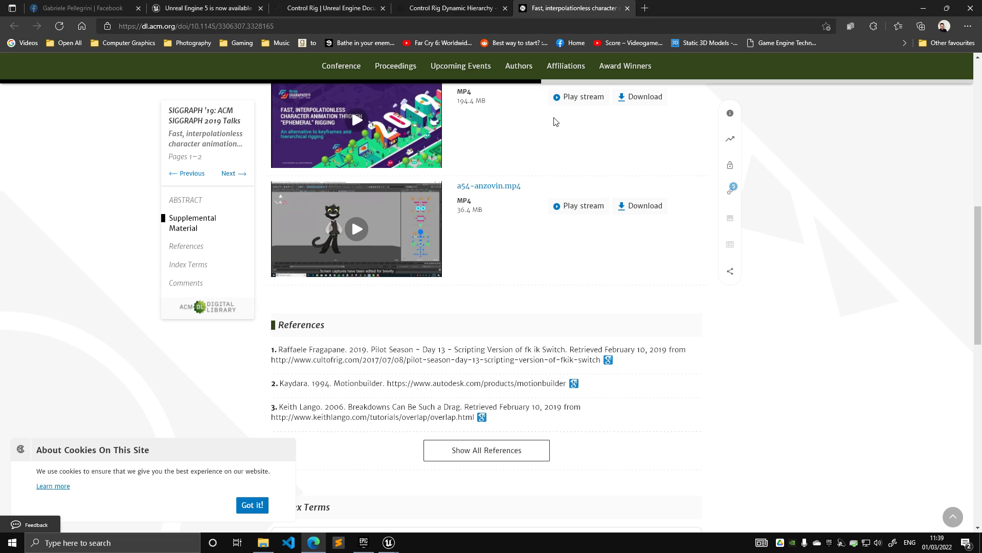
Return to the Dynamic Hierarchy forum article and examine its requirements, design, performance and Space Switching sections
click(474, 5)
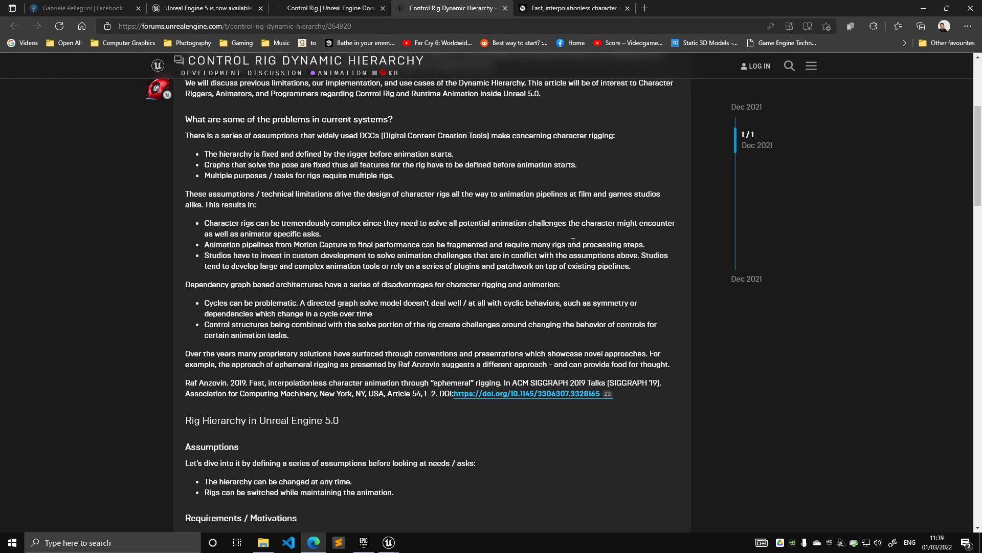
scroll(560, 238, down, 1)
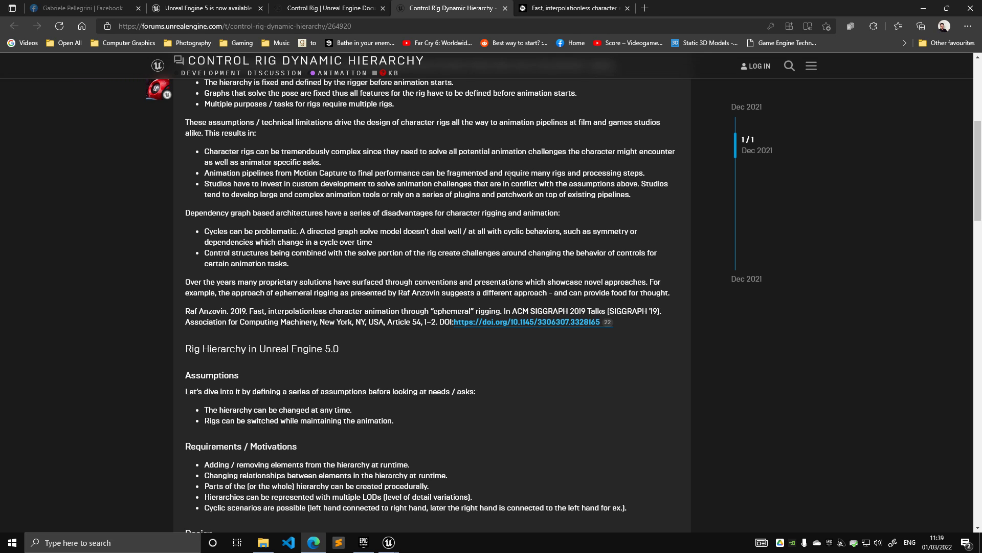
scroll(497, 186, down, 3)
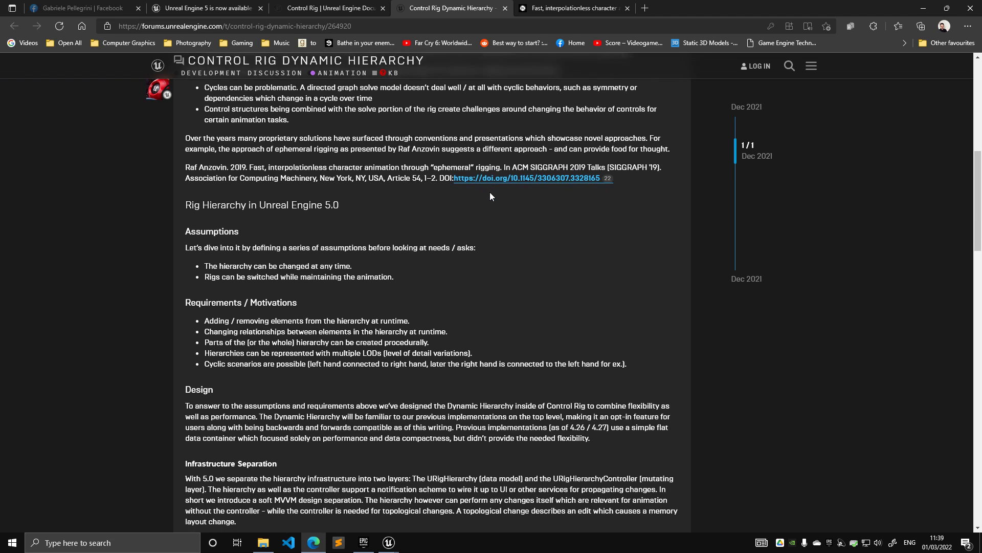
scroll(472, 205, down, 2)
scroll(472, 207, down, 15)
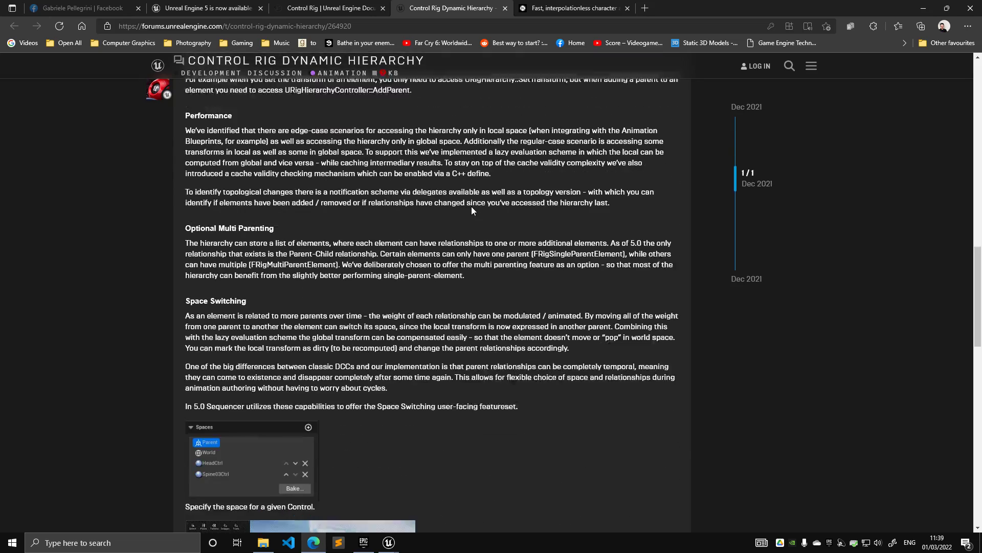
scroll(485, 205, down, 8)
scroll(492, 202, up, 14)
scroll(521, 204, up, 20)
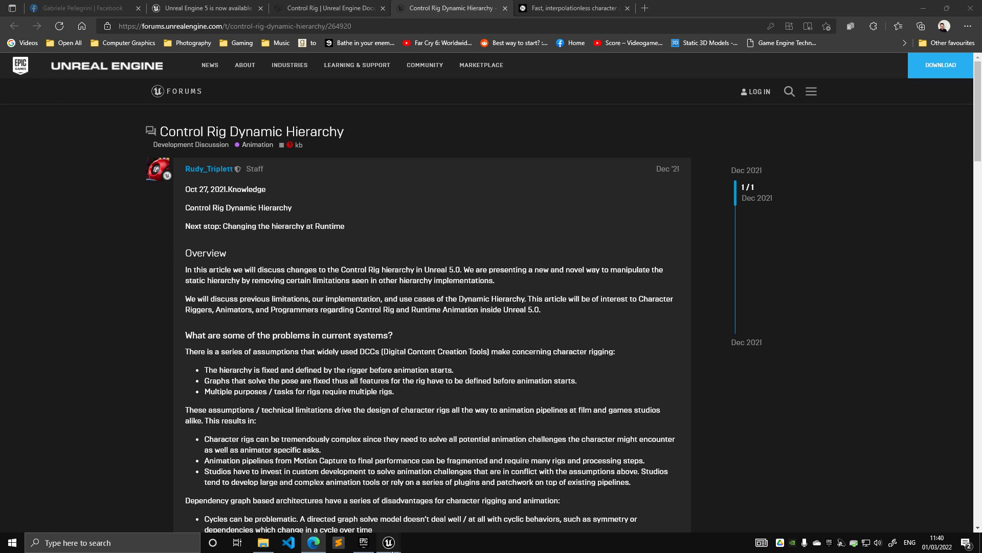
Switch to Unreal Editor and maximize the SK_Mannequin_Female_CtrlRig editor window
mouse_move(389, 542)
click(429, 500)
drag(319, 3, 375, 105)
double_click(375, 106)
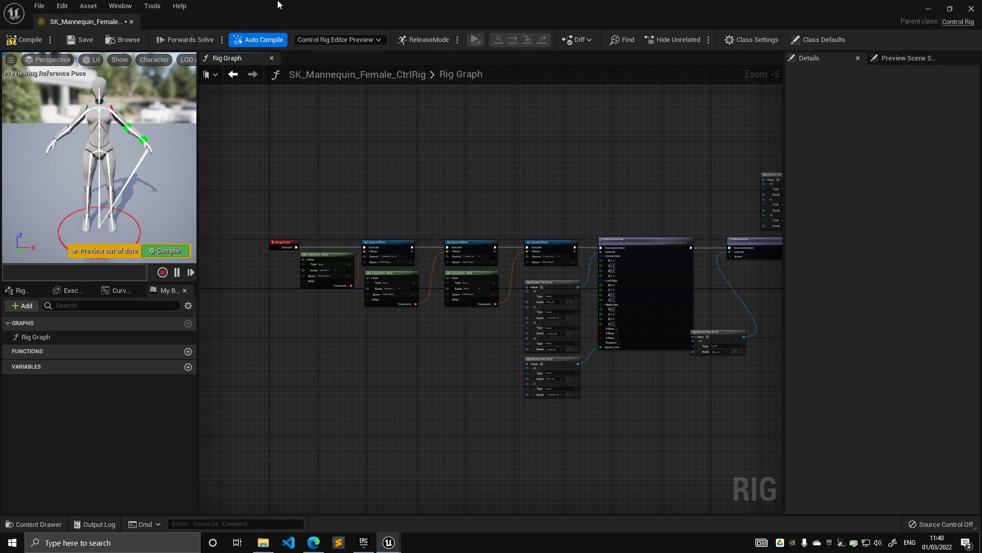
Reveal the Mesh folder in the content drawer and view the asset creation options for the SK_Mannequin_Female skeletal mesh, including Control Rig
drag(278, 4, 367, 69)
click(290, 449)
key(ctrl+space)
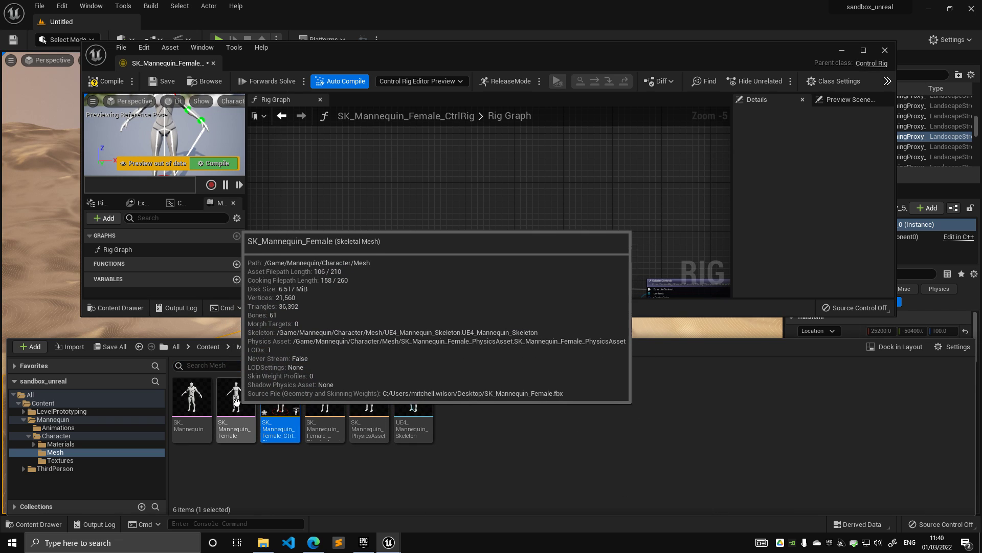
right_click(221, 409)
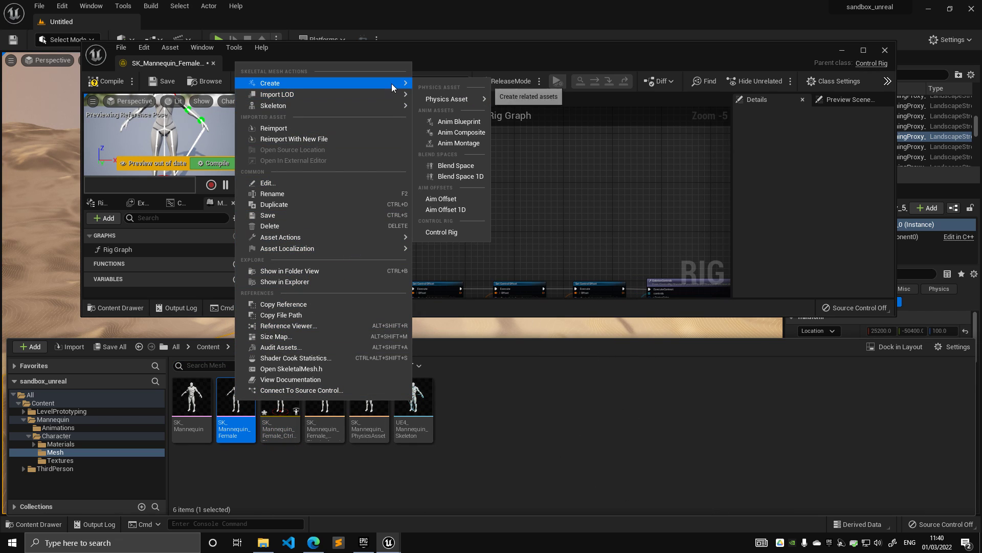
click(499, 372)
Maximize the control rig editor again and widen the Rig Graph area slightly around the Setup Event chain
right_drag(345, 201, 359, 140)
drag(368, 51, 365, 50)
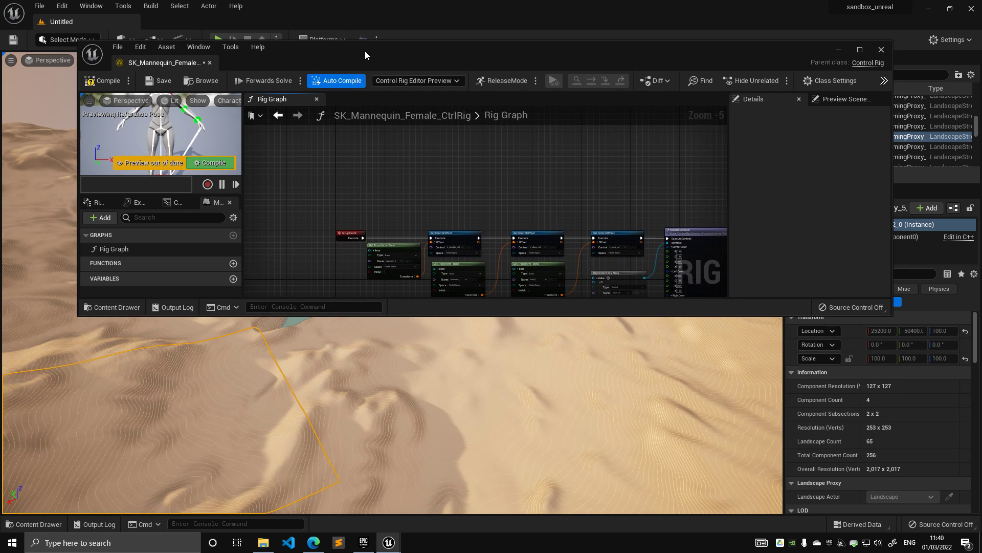
double_click(365, 50)
right_drag(507, 165, 473, 172)
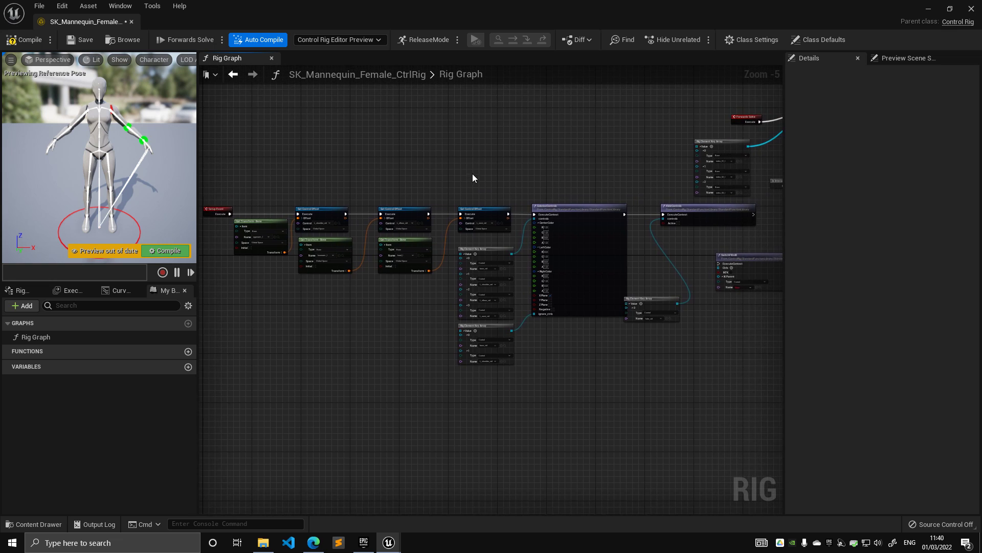
scroll(472, 172, up, 1)
right_drag(385, 157, 541, 167)
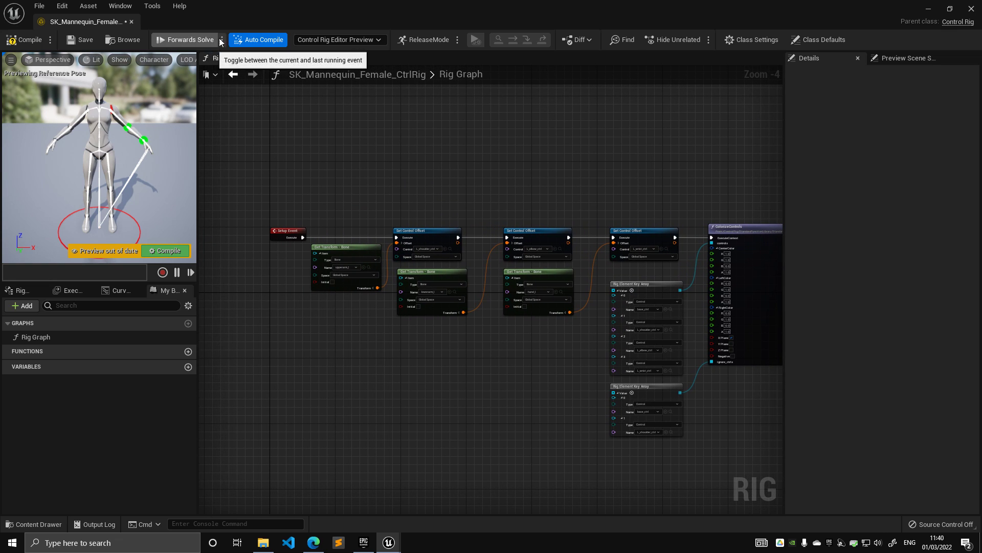
drag(786, 98, 794, 97)
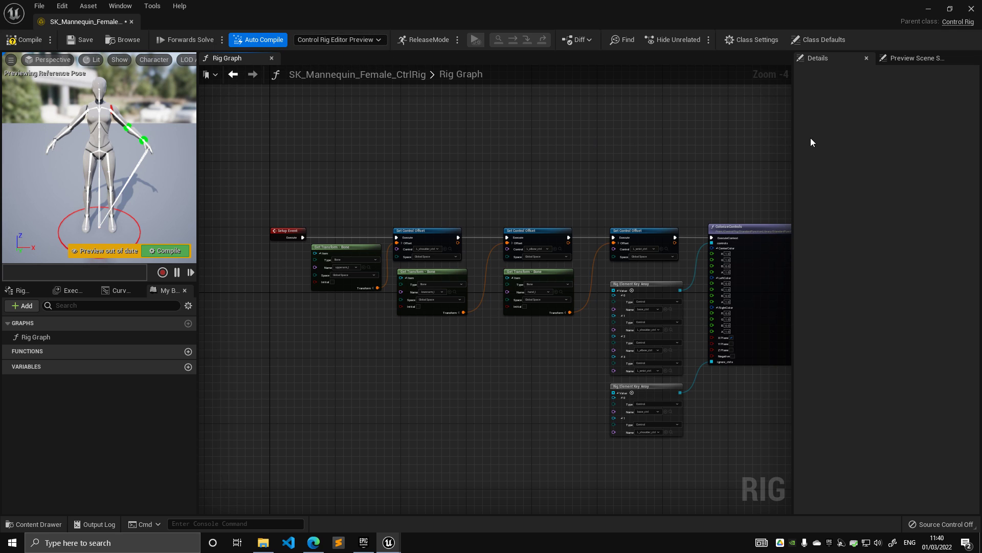
click(795, 131)
right_drag(420, 149, 395, 104)
right_drag(265, 334, 253, 331)
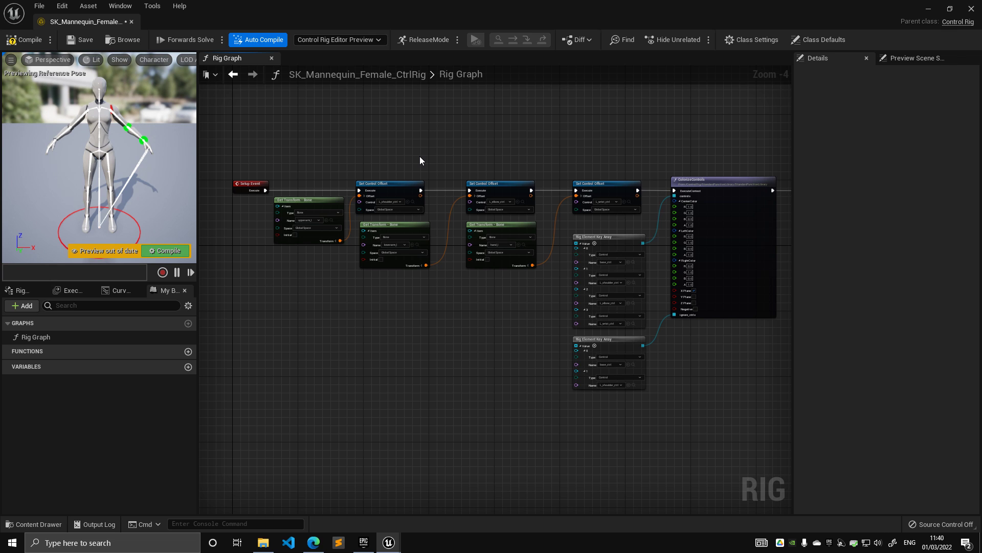
Examine the Set Control Offset and Get Transform nodes that follow the Setup Event in the Rig Graph
drag(311, 145, 667, 387)
click(659, 371)
scroll(651, 358, down, 2)
right_drag(648, 354, 578, 334)
scroll(521, 311, up, 3)
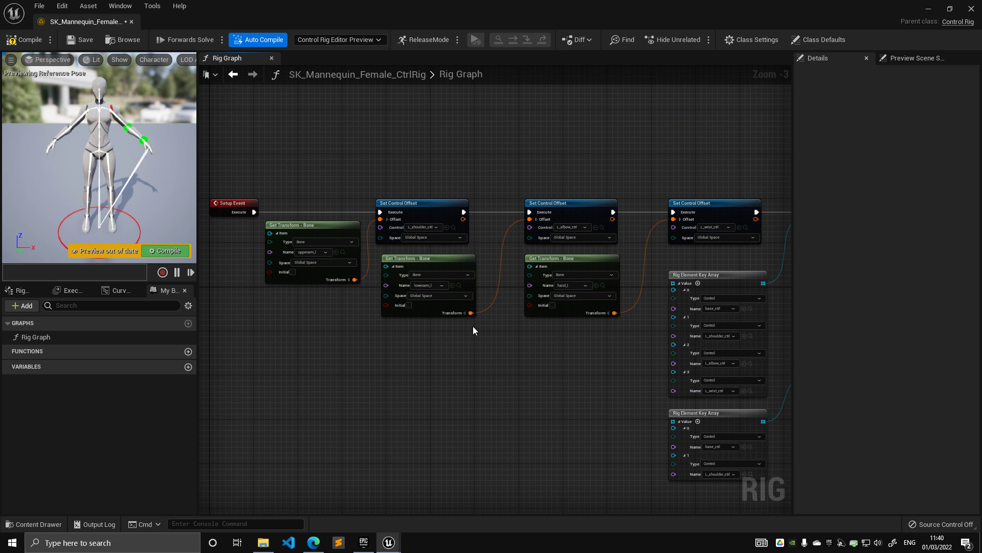
Move the hide_ctrl Rig Element Key Array node so that it sits directly beneath the ColorizeControls node
scroll(622, 359, down, 2)
right_drag(628, 360, 380, 302)
right_drag(535, 328, 383, 318)
scroll(447, 313, up, 2)
drag(441, 279, 403, 318)
right_drag(393, 275, 616, 297)
drag(624, 345, 545, 339)
right_drag(660, 287, 441, 266)
scroll(440, 265, down, 2)
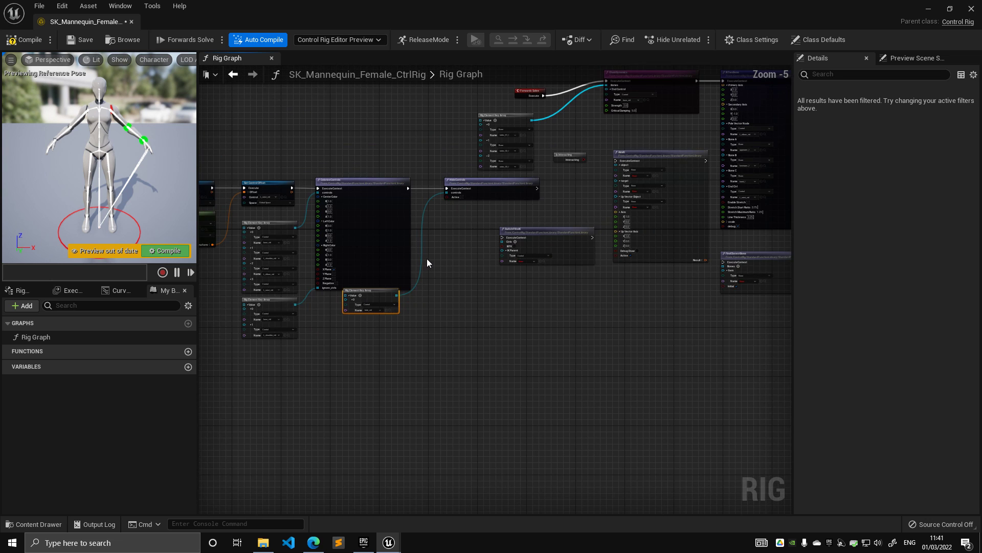
Show the rig hierarchy and collapse the root bone so that only the controls are listed beneath it
scroll(373, 254, up, 2)
right_drag(374, 255, 517, 287)
right_drag(311, 118, 472, 120)
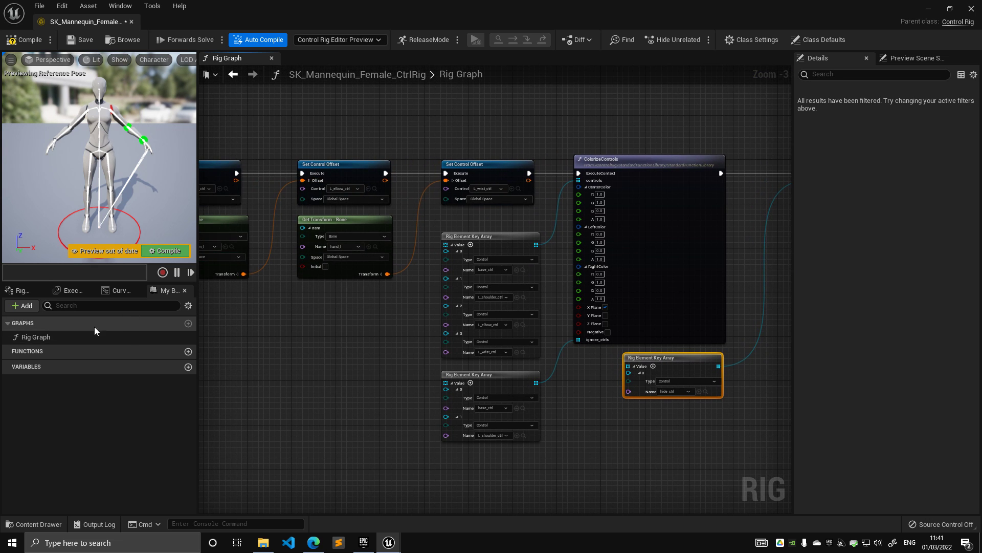
click(20, 291)
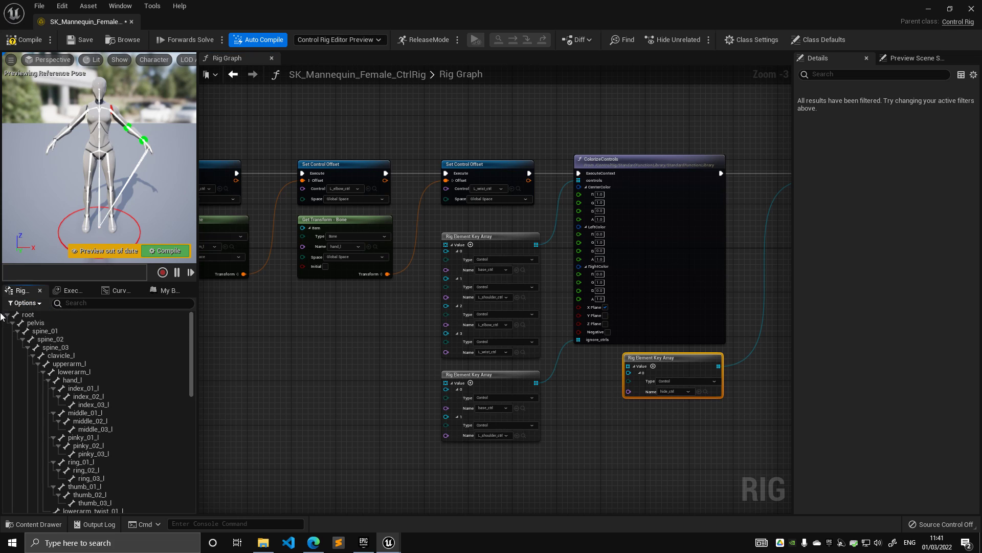
click(8, 314)
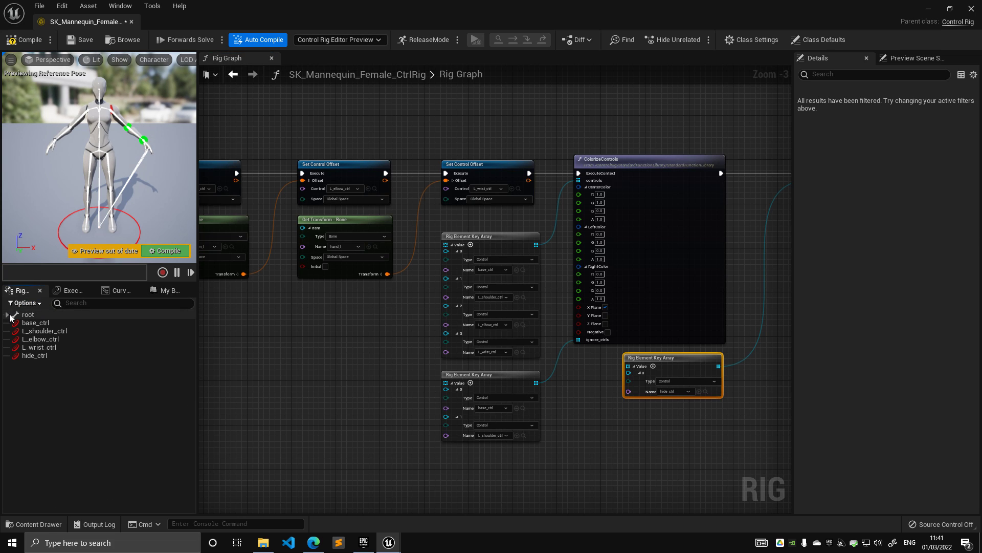
Review the rig hierarchy's options for importing or refreshing a mesh and for adding a new bone, control or null
right_click(49, 377)
mouse_move(50, 371)
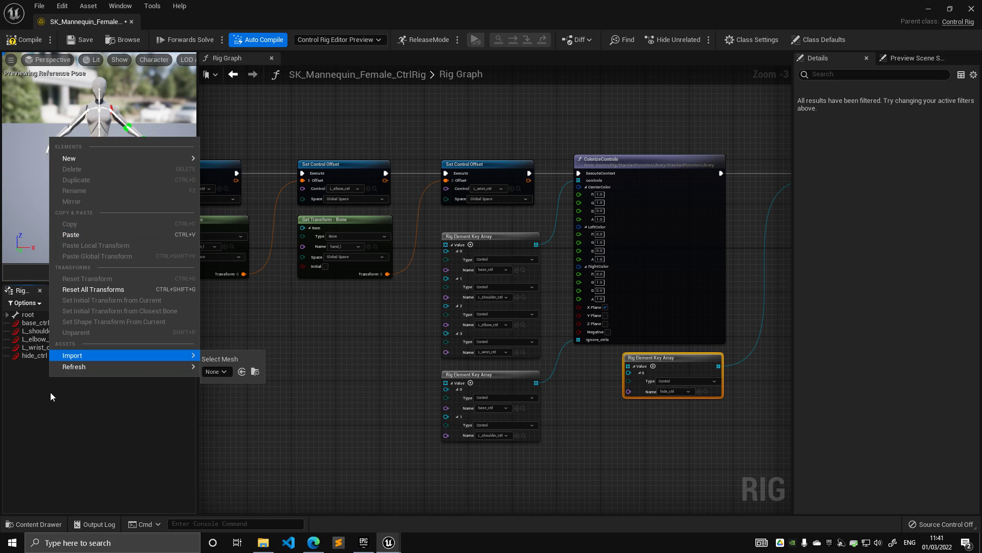
click(52, 388)
right_click(41, 399)
mouse_move(135, 185)
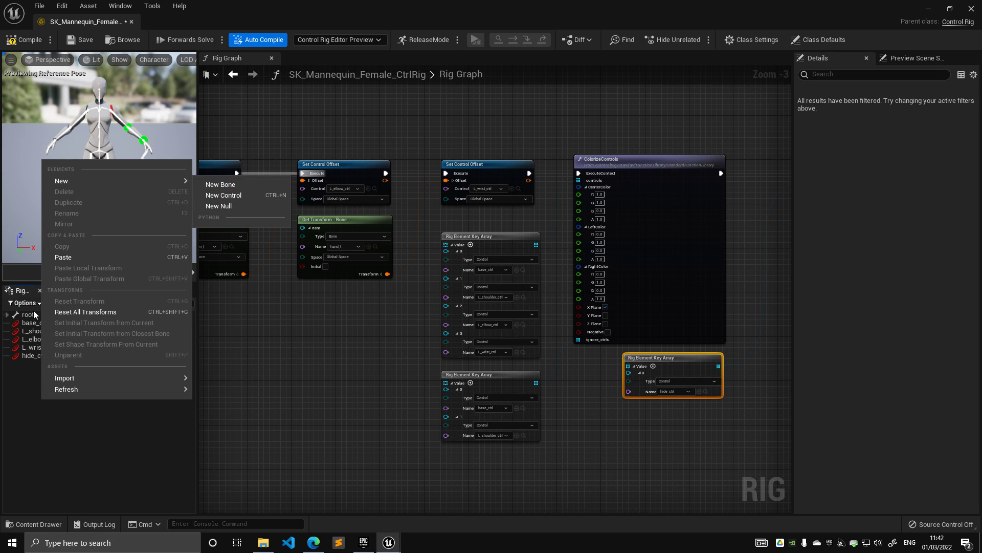
click(6, 316)
click(7, 316)
click(6, 316)
right_click(78, 391)
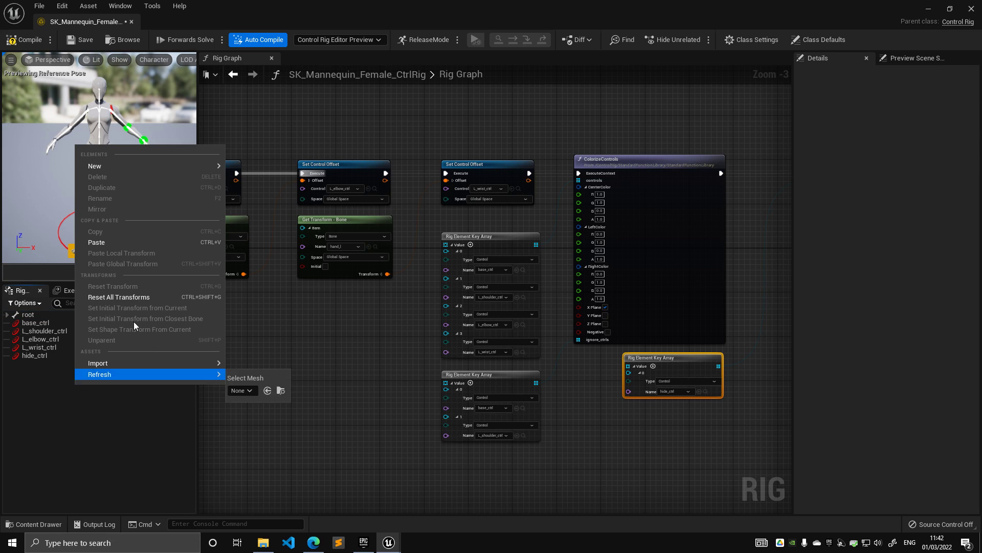
mouse_move(200, 168)
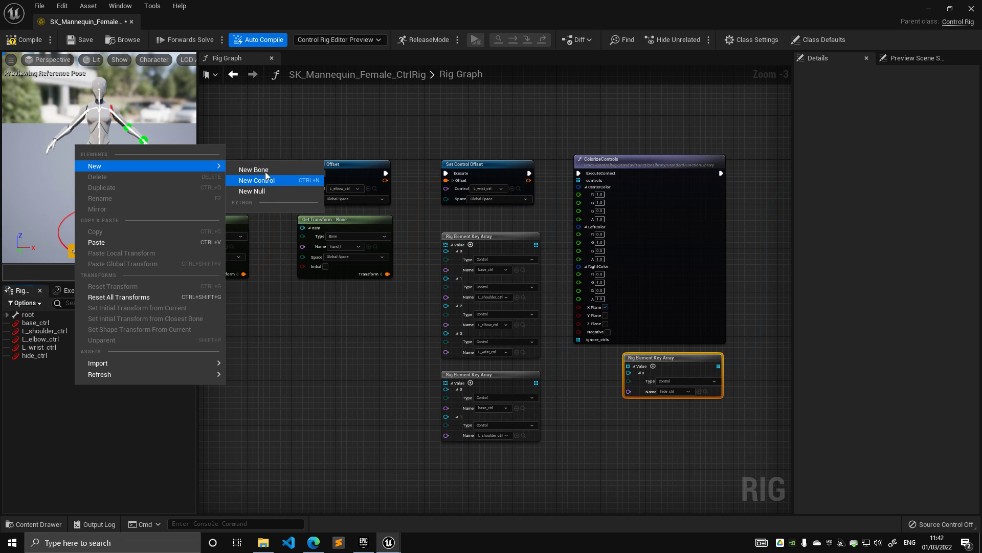
click(297, 128)
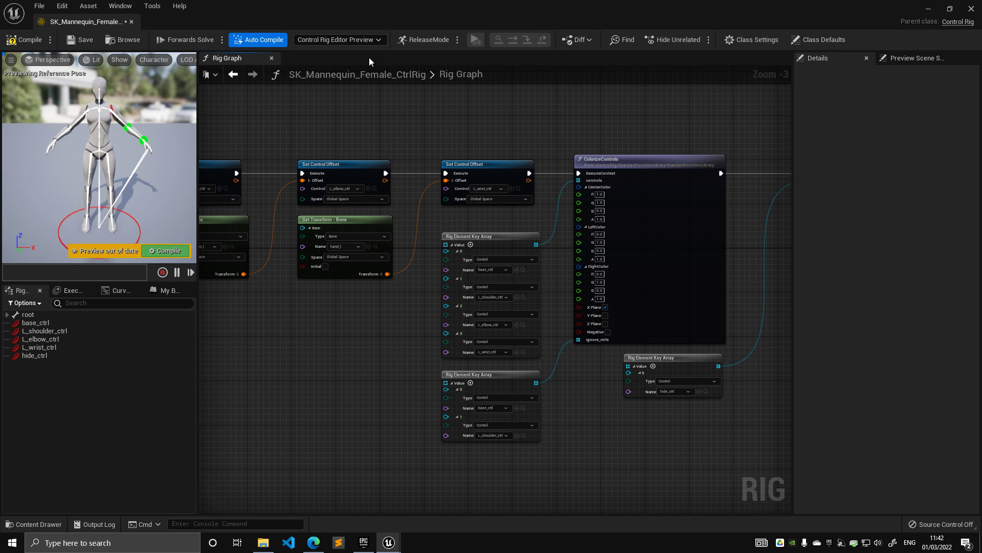
Select the upperarm_l Get Transform node beneath the Setup Event and examine its item, space and initial settings
right_drag(405, 141, 575, 139)
scroll(507, 131, down, 3)
scroll(486, 138, up, 2)
right_drag(453, 120, 489, 111)
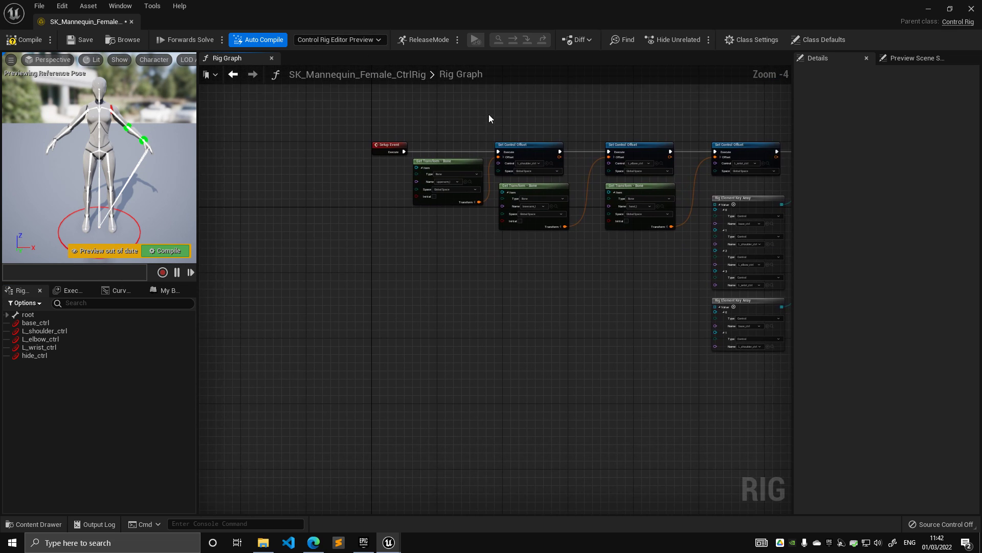
scroll(490, 115, up, 1)
right_drag(474, 147, 425, 132)
click(349, 168)
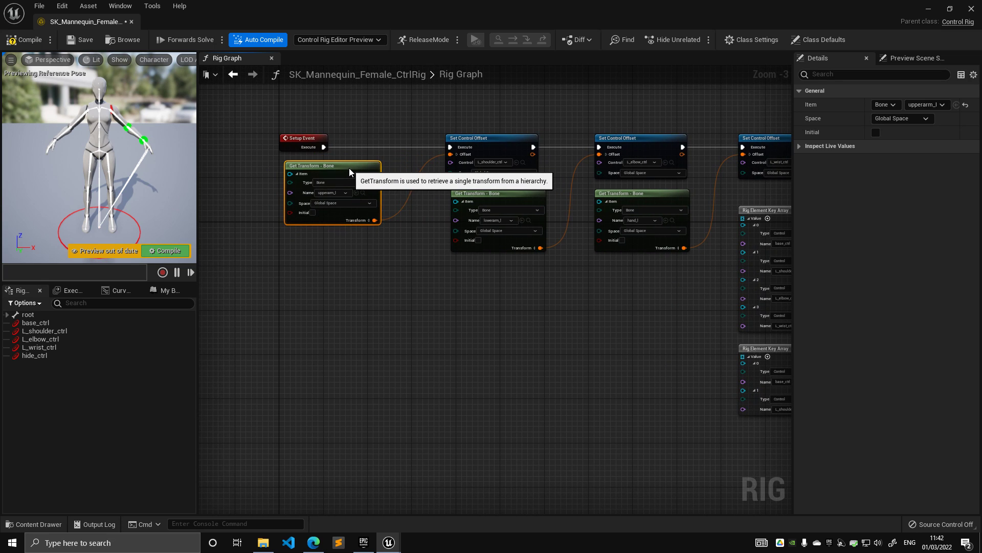
right_drag(349, 127, 343, 164)
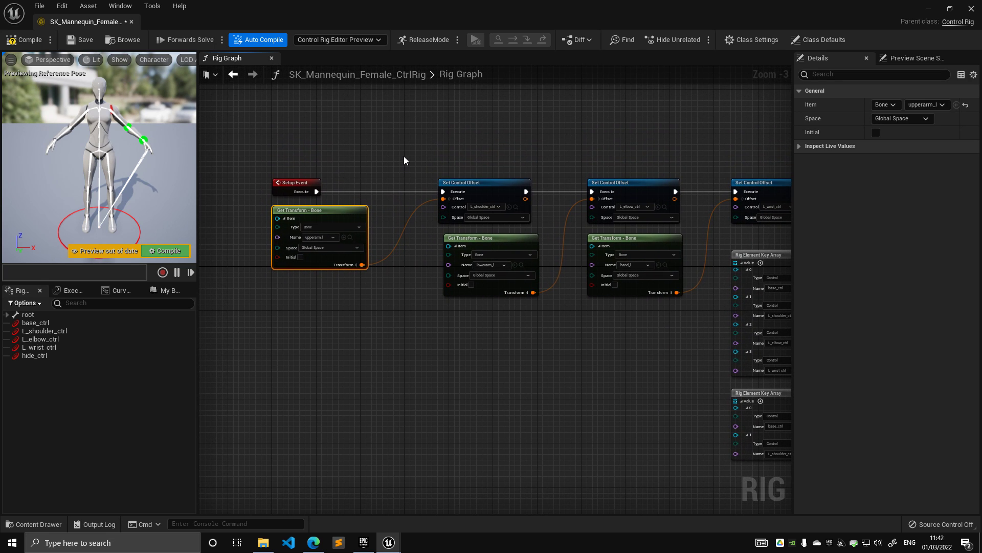
Move the ComputePoleVector node down into the empty graph area beside the Piston node
right_drag(561, 126, 384, 115)
scroll(383, 116, down, 2)
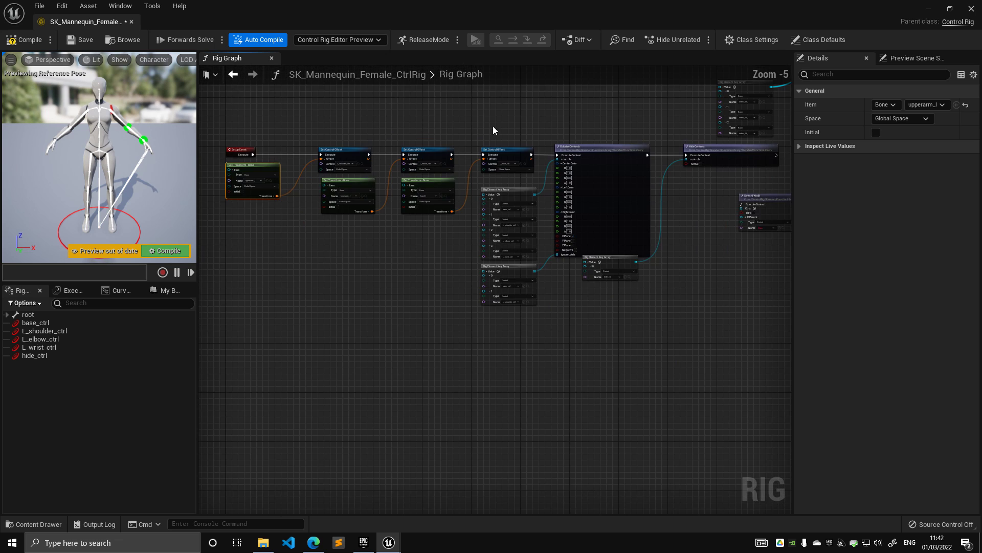
right_drag(595, 128, 363, 130)
scroll(452, 146, up, 1)
right_drag(453, 146, 360, 239)
right_drag(624, 200, 340, 220)
right_drag(651, 106, 347, 85)
drag(548, 141, 483, 375)
right_drag(538, 274, 451, 143)
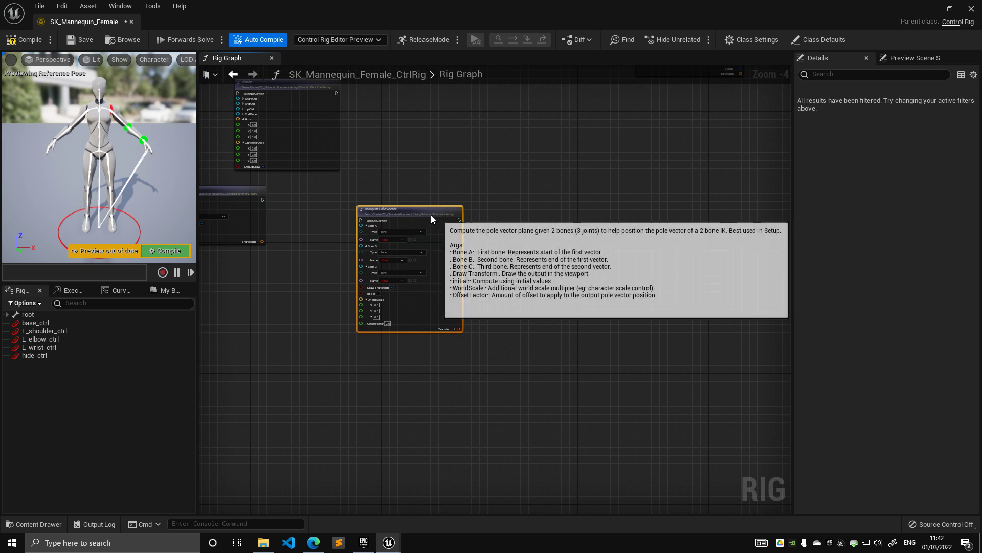
drag(434, 215, 410, 199)
Paste a copy of the ComputePoleVector node and line it up beside the original
key(ctrl+v)
drag(517, 192, 510, 105)
drag(434, 94, 518, 151)
right_drag(417, 125, 437, 191)
scroll(438, 192, up, 1)
drag(430, 275, 454, 153)
drag(537, 152, 537, 146)
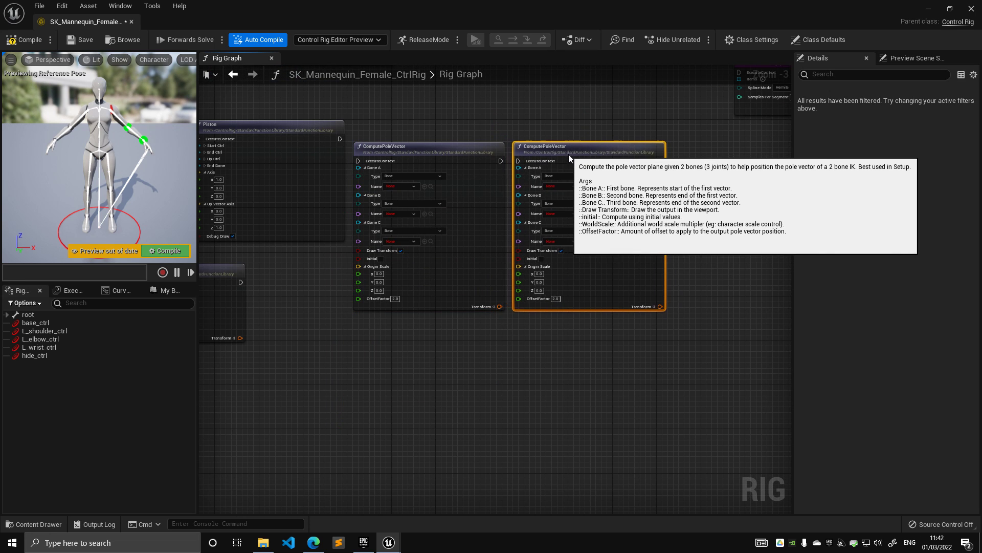
Reposition the copied ComputePoleVector node next to the original and delete the copy
scroll(460, 123, down, 1)
right_drag(448, 121, 478, 153)
click(476, 175)
drag(578, 177, 579, 240)
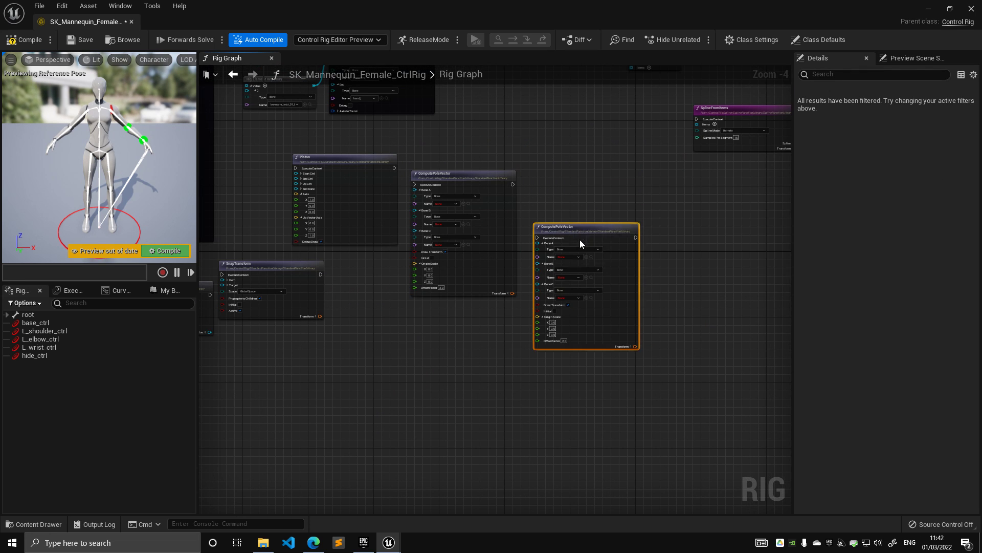
right_drag(570, 169, 488, 174)
scroll(492, 185, up, 1)
drag(496, 261, 502, 188)
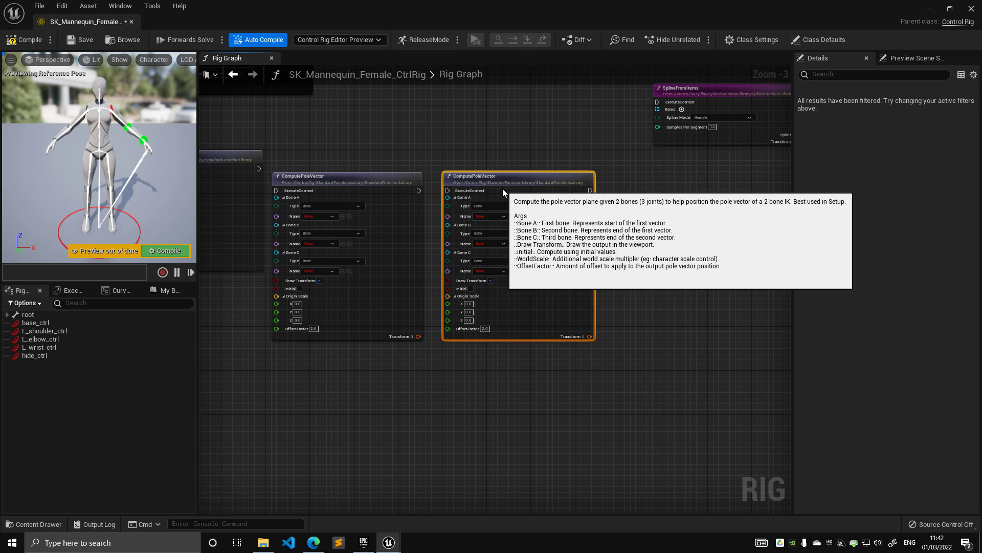
drag(369, 144, 472, 185)
drag(342, 134, 501, 161)
click(441, 136)
key(Delete)
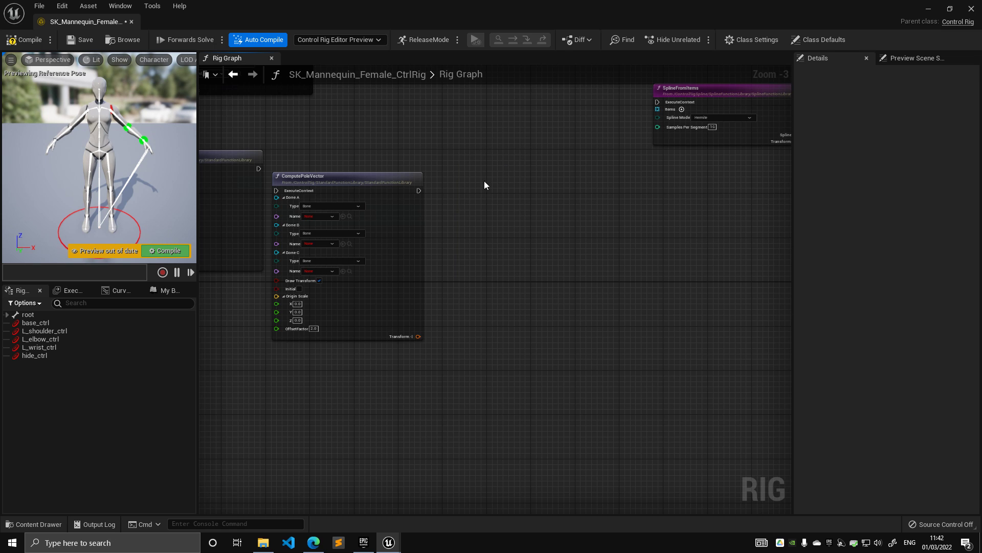
Trace the graph back to the Setup Event and examine its chain of Set Control Offset and Get Transform nodes
right_drag(354, 201, 466, 233)
scroll(466, 234, down, 2)
right_drag(284, 175, 490, 222)
right_drag(243, 133, 488, 169)
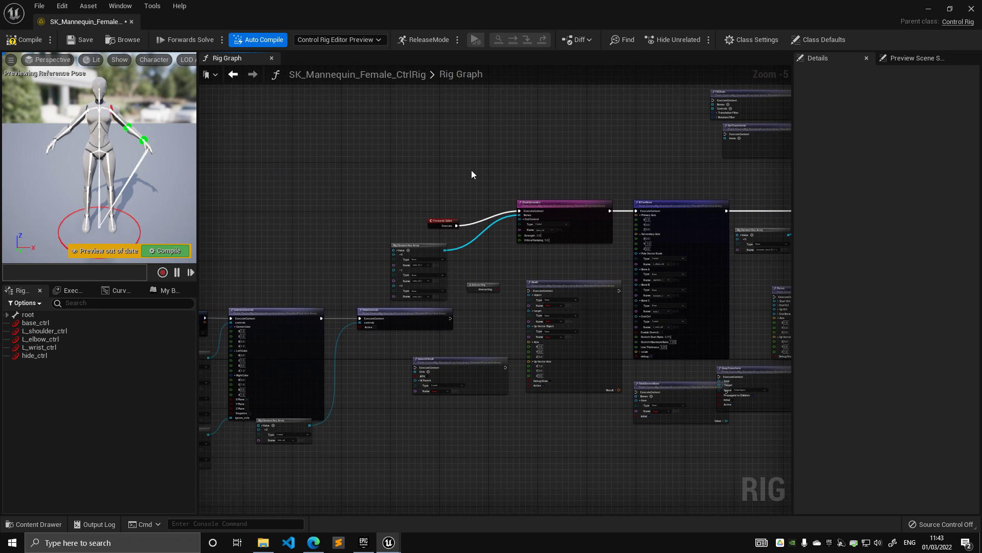
scroll(439, 198, up, 2)
scroll(411, 200, down, 3)
right_drag(357, 217, 454, 188)
right_drag(241, 207, 483, 173)
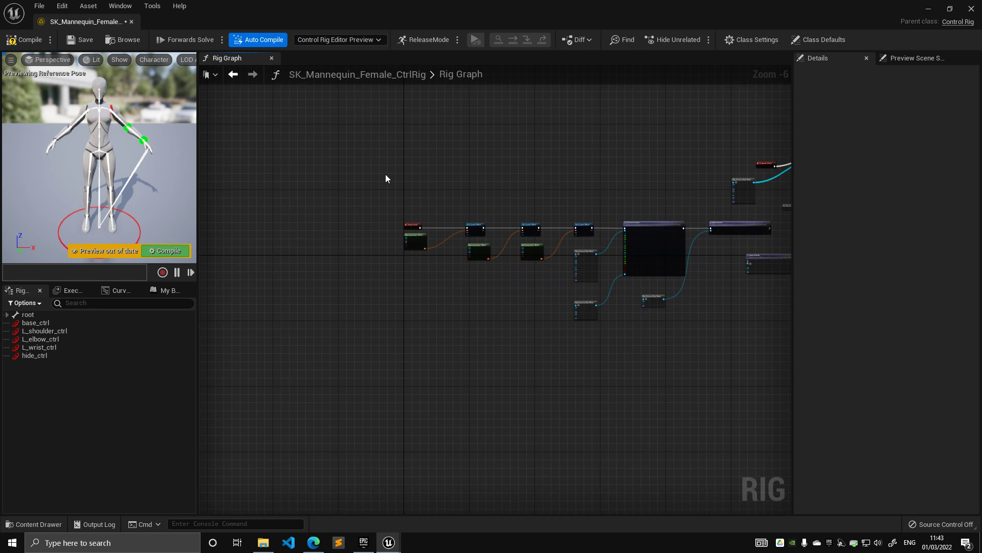
right_drag(417, 215, 450, 133)
scroll(451, 133, up, 3)
right_drag(586, 131, 423, 128)
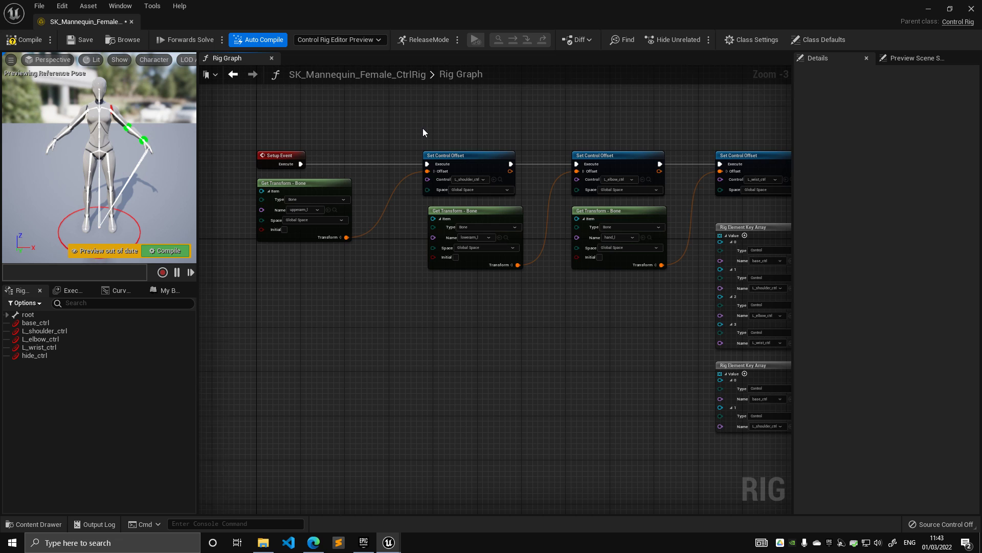
Survey the graph from the setup chain to the Forwards Solve chain and the unconnected function nodes around it
scroll(422, 128, down, 2)
right_drag(560, 113, 374, 127)
scroll(374, 127, down, 2)
right_drag(440, 106, 348, 211)
scroll(379, 190, down, 1)
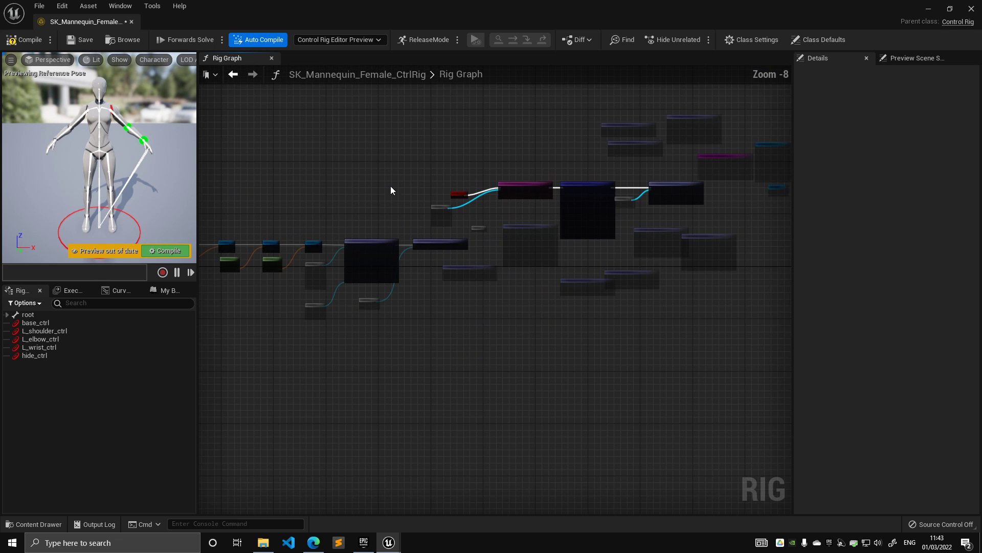
right_drag(499, 163, 376, 146)
scroll(376, 146, up, 2)
right_drag(476, 139, 320, 152)
scroll(384, 144, down, 1)
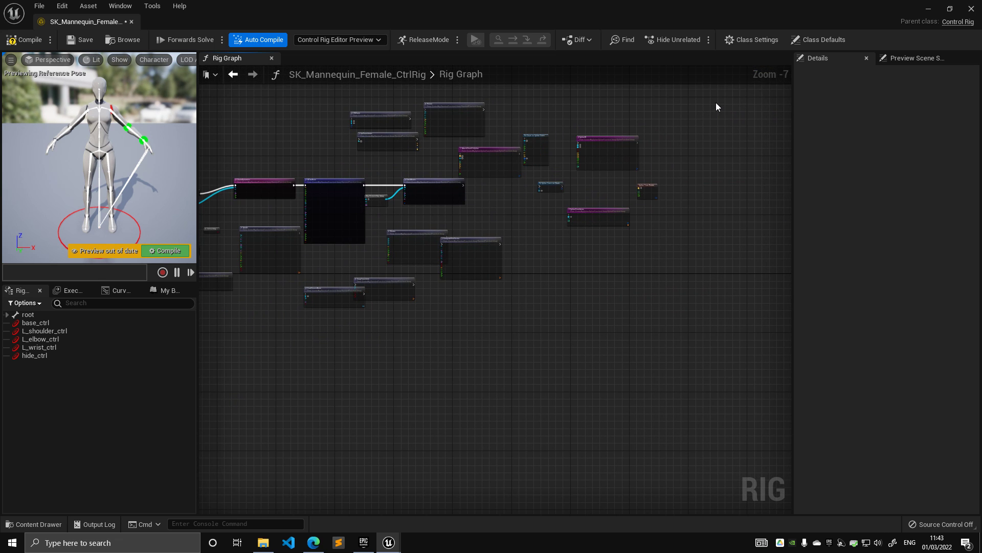
Frame the mannequin's torso and arm controls closely and select all controls from base_ctrl to hide_ctrl in the rig hierarchy
right_drag(256, 162, 750, 138)
scroll(406, 146, up, 3)
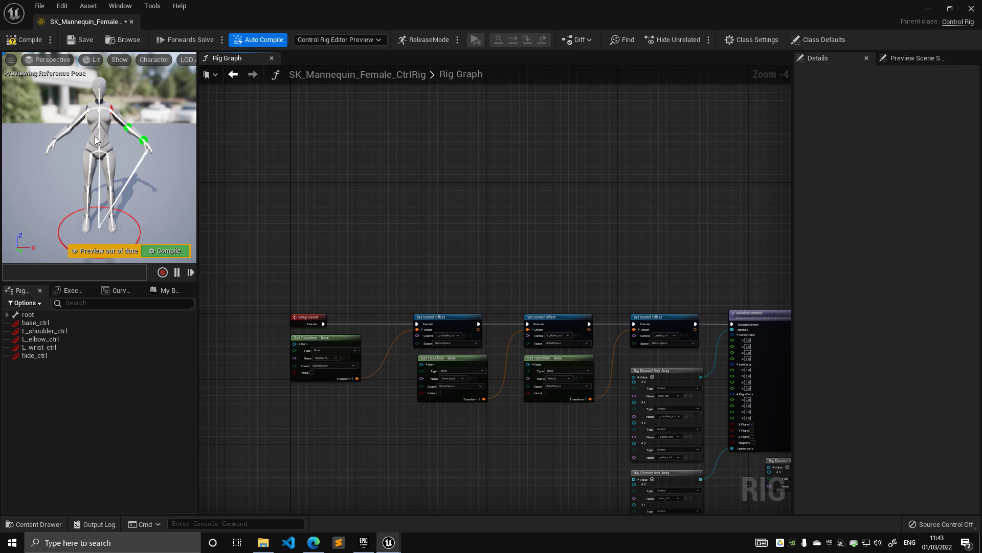
key(w)
mouse_move(99, 153)
right_down()
mouse_move(108, 142)
mouse_move(98, 138)
right_up()
right_drag(90, 134, 87, 169)
click(59, 323)
shift+click(57, 357)
Review the event nodes available for the graph: Backwards Solve, Forwards Solve and Setup Event
right_drag(481, 258, 628, 306)
scroll(365, 149, down, 2)
scroll(480, 140, up, 1)
scroll(484, 149, up, 4)
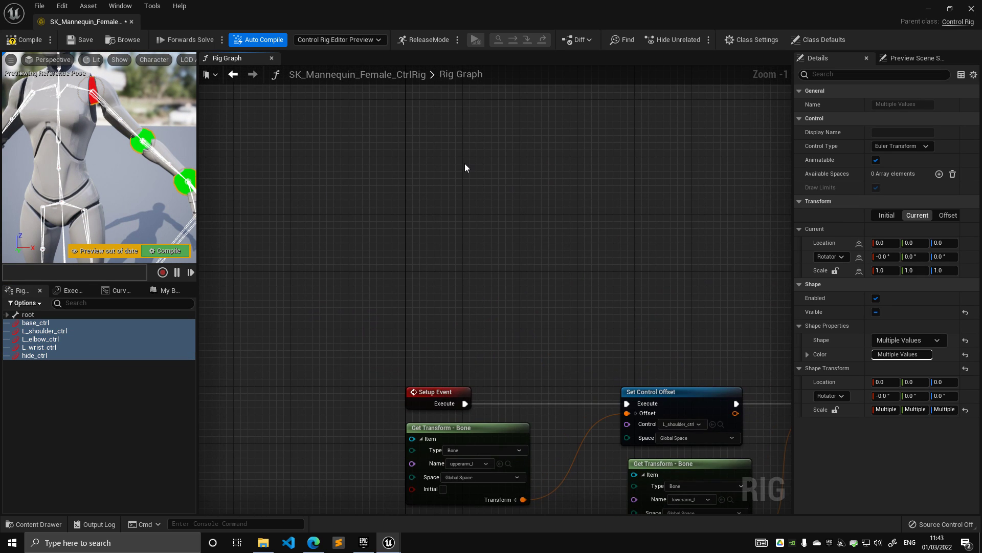
right_click(465, 164)
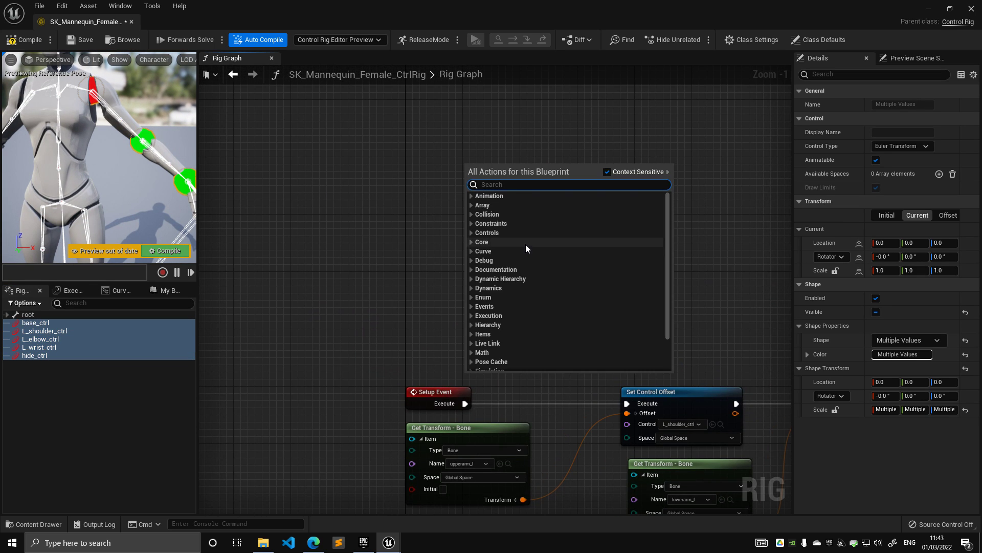
click(471, 305)
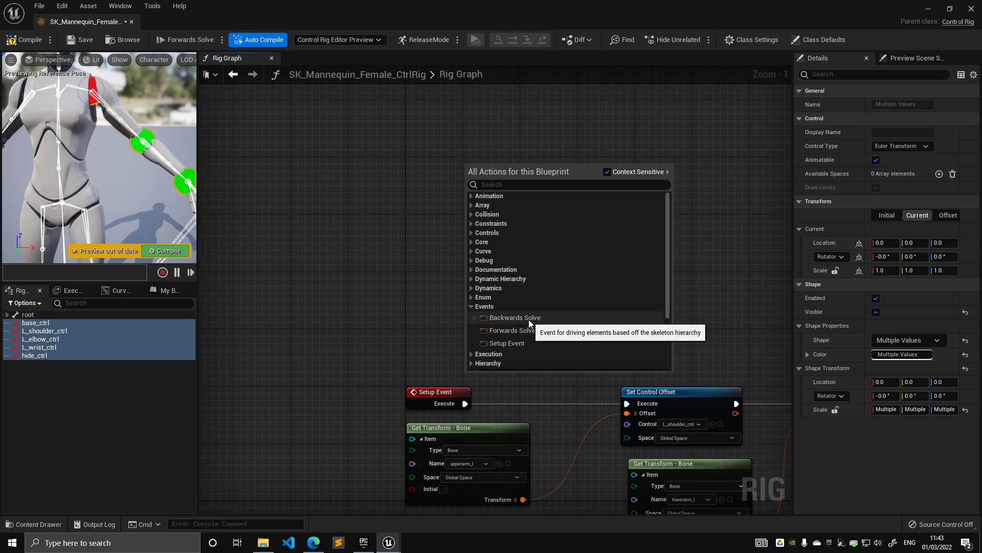
click(414, 283)
scroll(414, 284, down, 1)
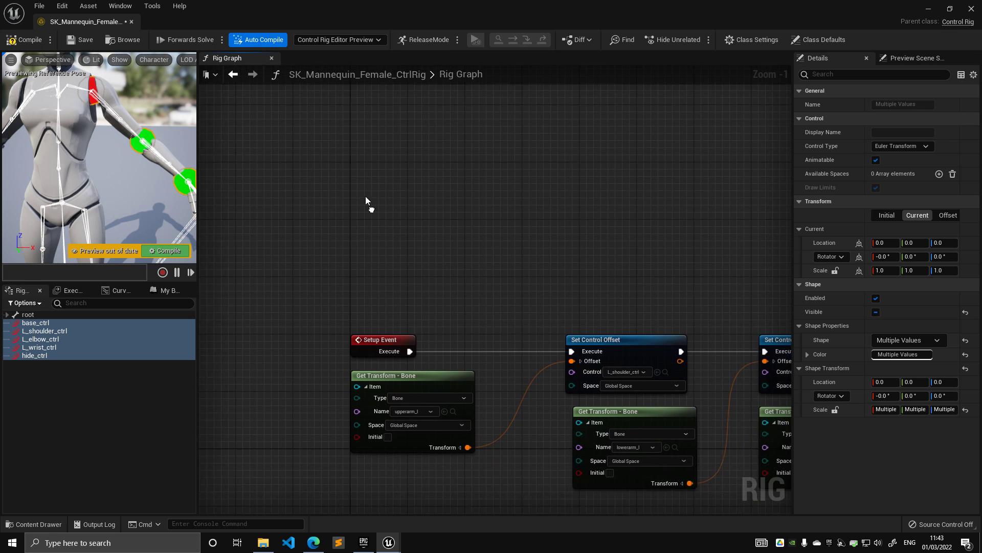
Browse the Animation, Collision, Constraints, Controls and Core categories of nodes available for the graph
scroll(374, 313, down, 2)
right_click(395, 140)
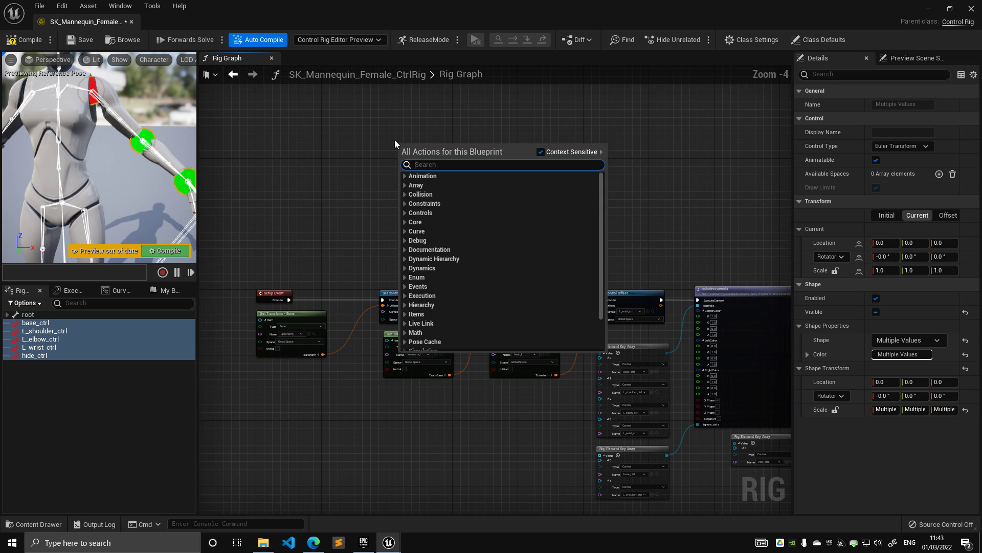
click(404, 176)
click(405, 175)
click(405, 194)
click(405, 195)
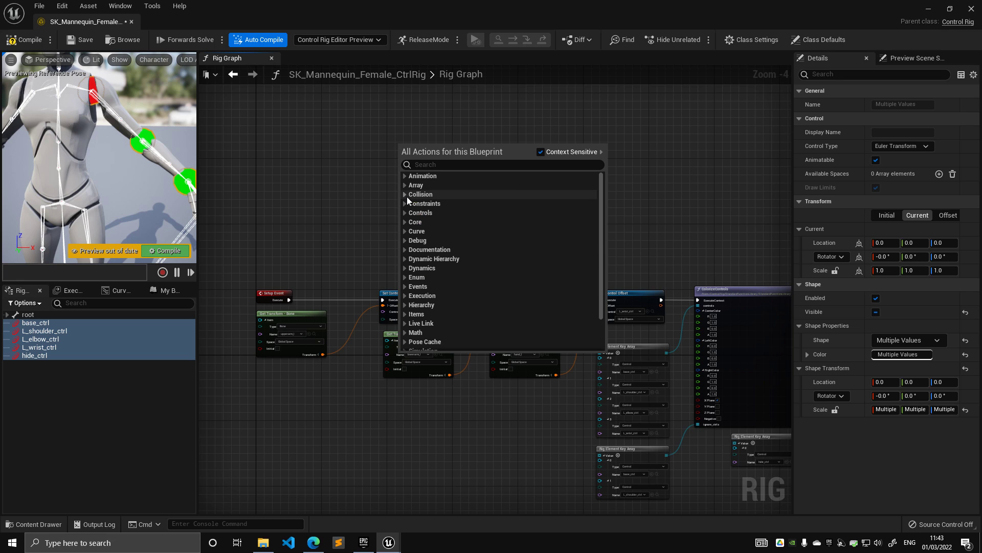
click(411, 204)
click(405, 204)
click(409, 205)
click(404, 213)
click(404, 214)
click(404, 221)
click(711, 226)
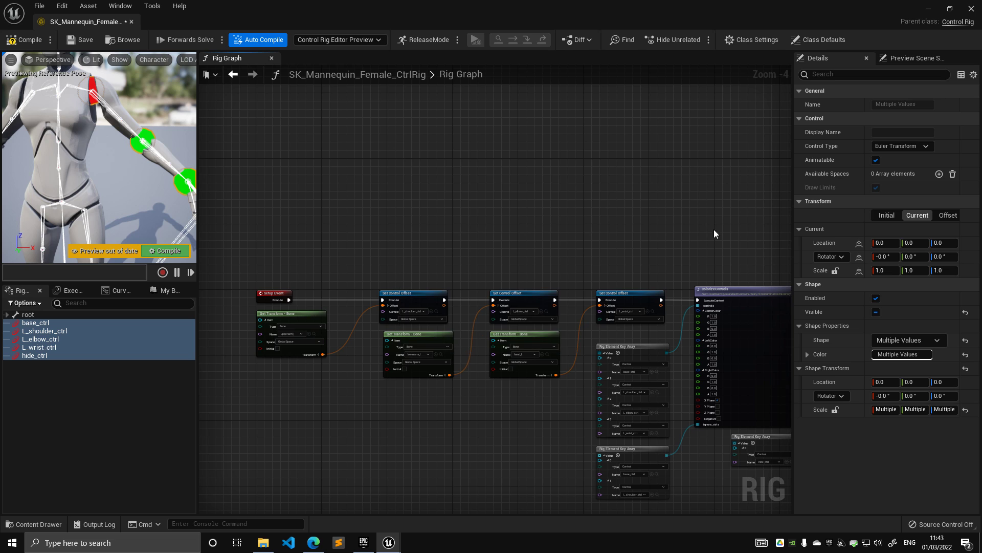
Select the ColorizeControls node in the setup chain and examine its description and colour and plane inputs
right_drag(727, 253, 474, 155)
scroll(474, 155, up, 3)
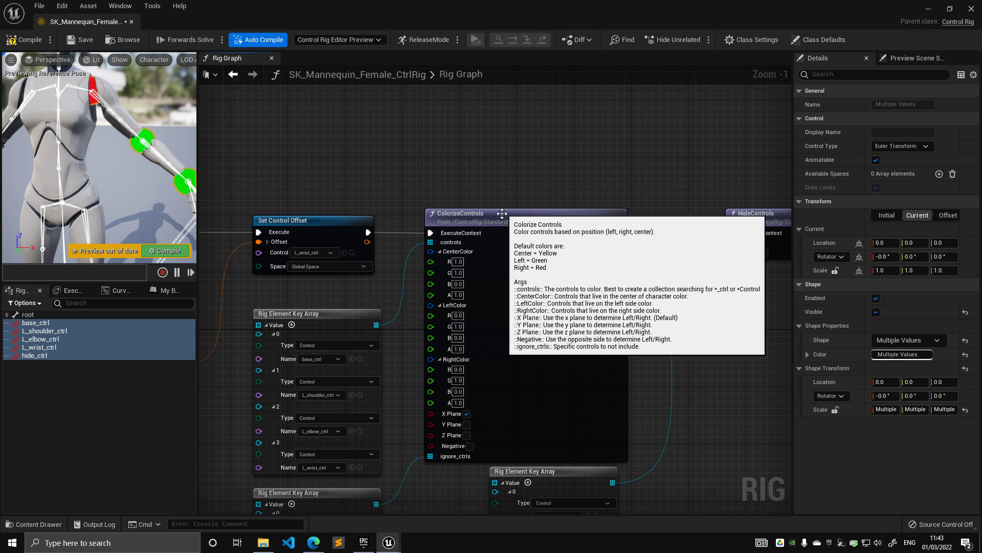
click(498, 217)
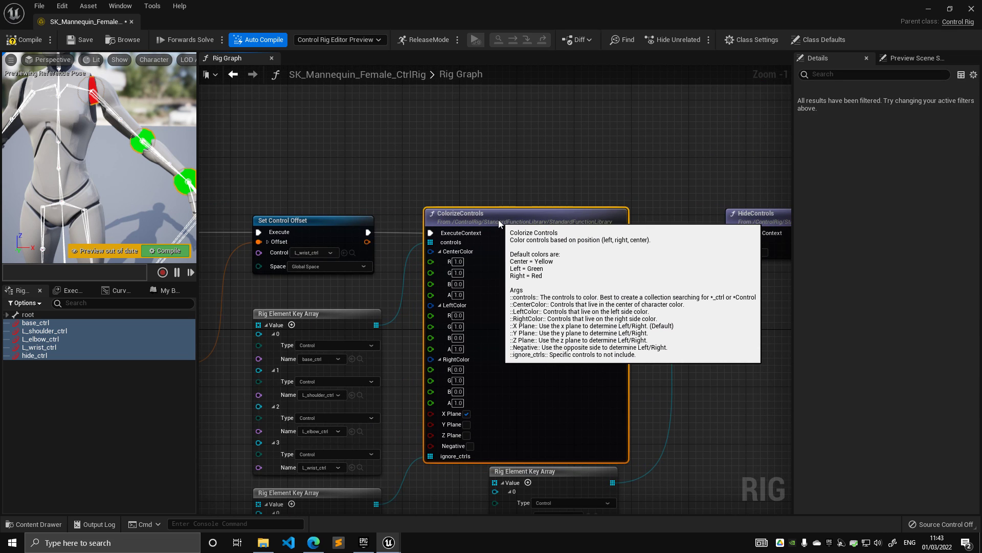
right_drag(503, 180, 451, 170)
scroll(444, 184, up, 1)
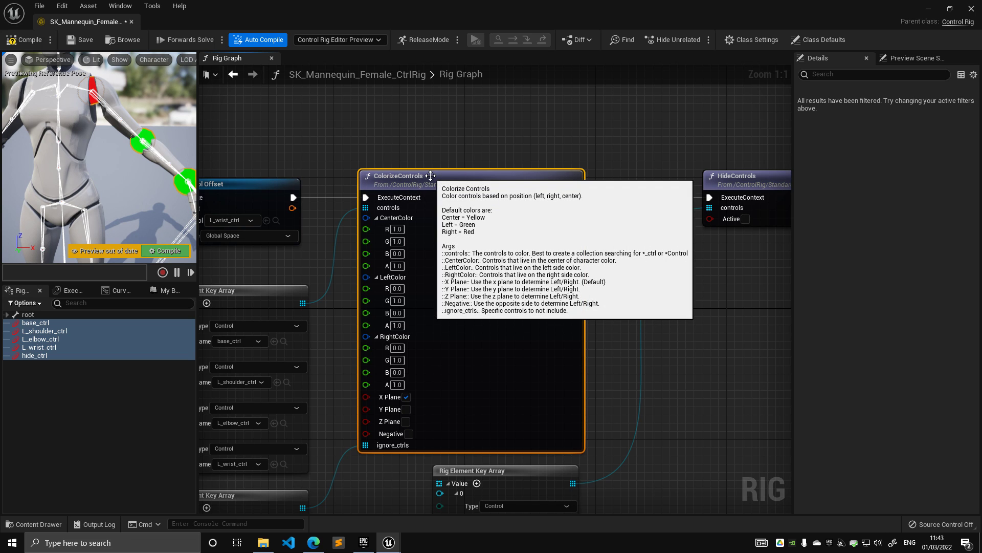
scroll(440, 167, down, 3)
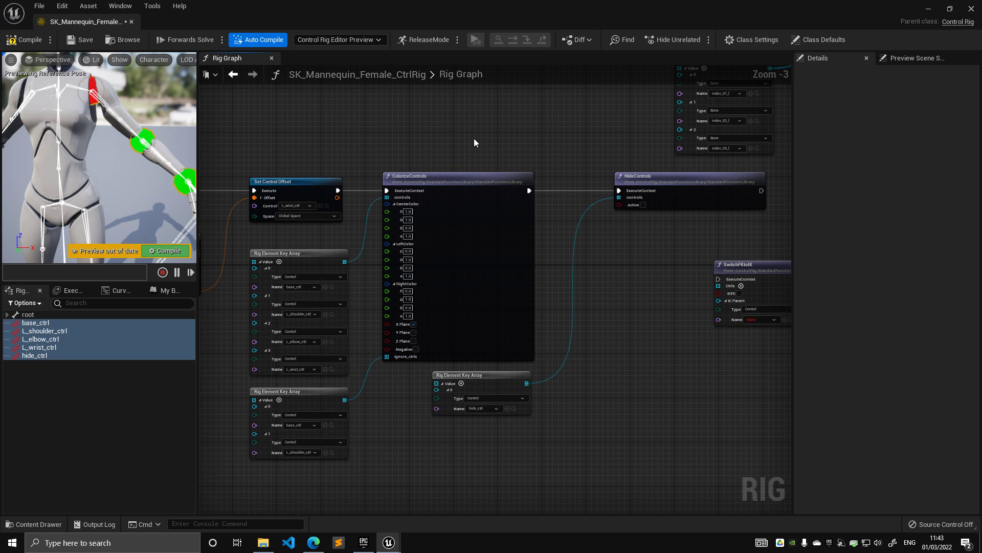
Examine the nodes along the Forwards Solve chain up to TwistBones, along with the loose Piston and ComputePoleVector functions
scroll(474, 138, down, 3)
scroll(335, 215, up, 2)
right_drag(609, 192, 332, 216)
scroll(332, 216, down, 2)
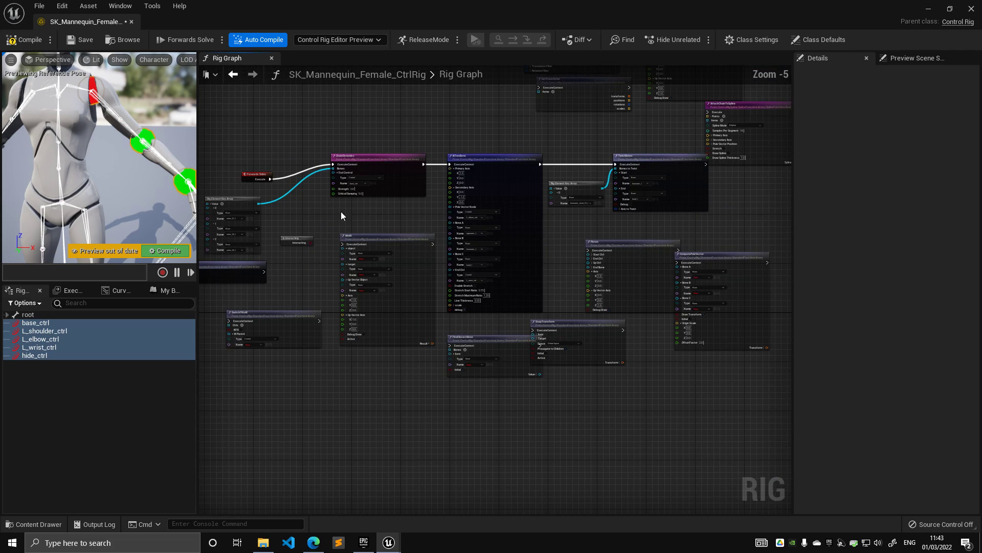
scroll(522, 127, up, 2)
right_drag(525, 125, 418, 138)
right_drag(484, 136, 380, 230)
scroll(381, 230, down, 2)
right_drag(489, 233, 351, 226)
scroll(419, 216, up, 2)
scroll(420, 216, down, 2)
right_drag(481, 272, 619, 241)
scroll(505, 233, up, 3)
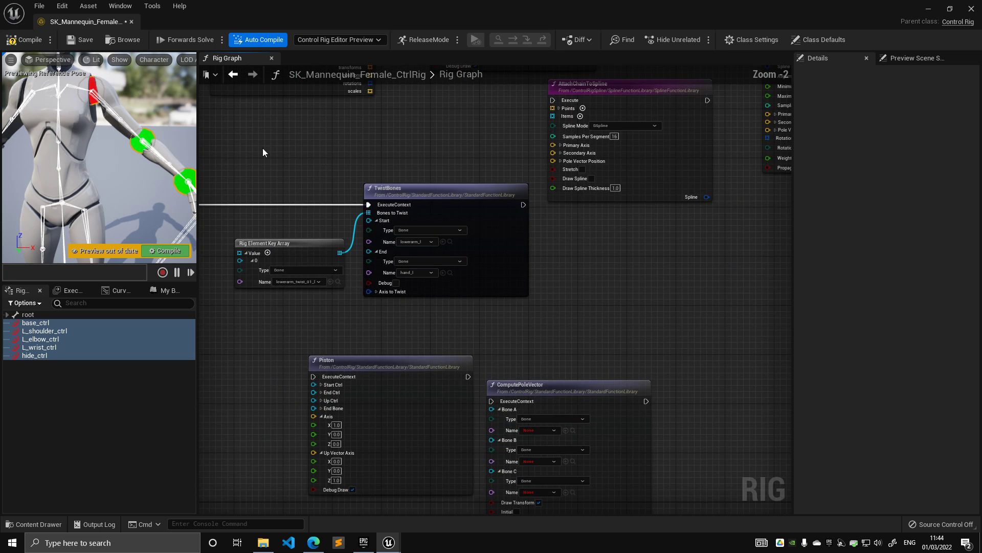
Look through the Animation, Array, Collision and Constraints nodes that can be added to an empty area of the graph
right_drag(277, 156, 640, 236)
scroll(639, 236, down, 3)
right_drag(557, 220, 760, 276)
right_click(444, 144)
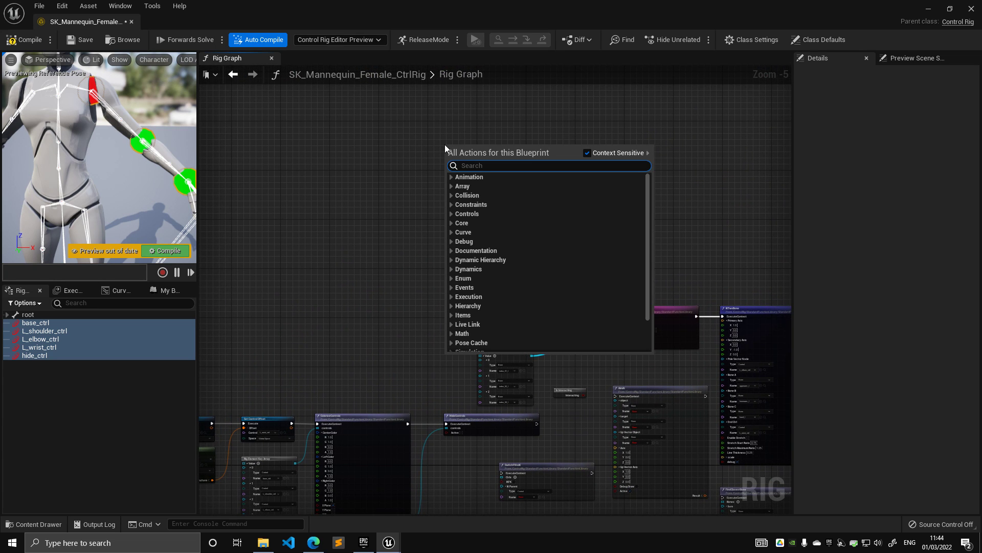
click(451, 176)
click(454, 175)
click(452, 185)
click(453, 186)
click(450, 194)
click(450, 193)
click(450, 203)
click(450, 204)
Add a new ColorizeControls node from the Controls functions to the empty area above the setup chain
click(451, 213)
scroll(493, 226, down, 1)
scroll(493, 226, up, 1)
scroll(506, 256, down, 1)
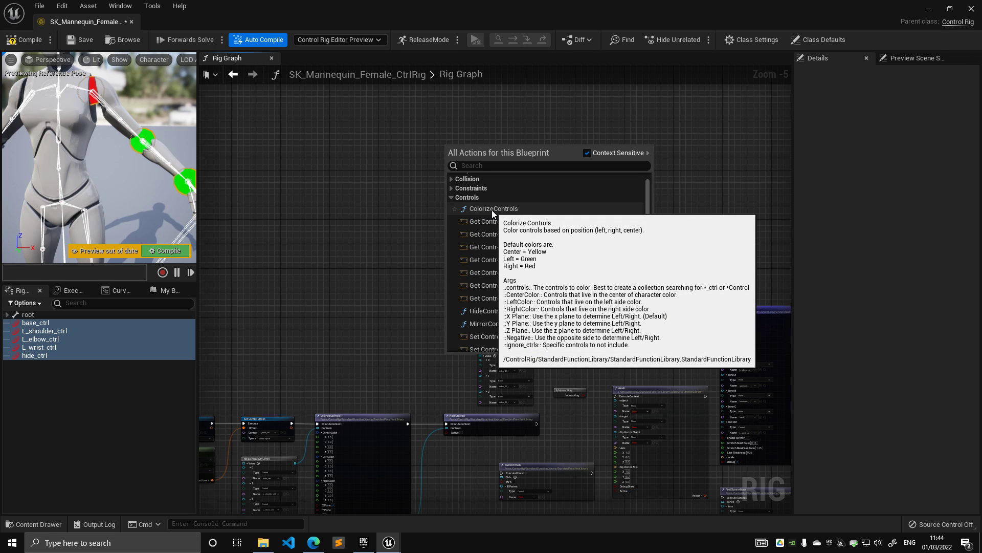
click(521, 209)
right_drag(436, 195, 398, 287)
scroll(398, 286, up, 3)
Browse the Animation nodes and the categories further down the list of available graph nodes
right_click(310, 173)
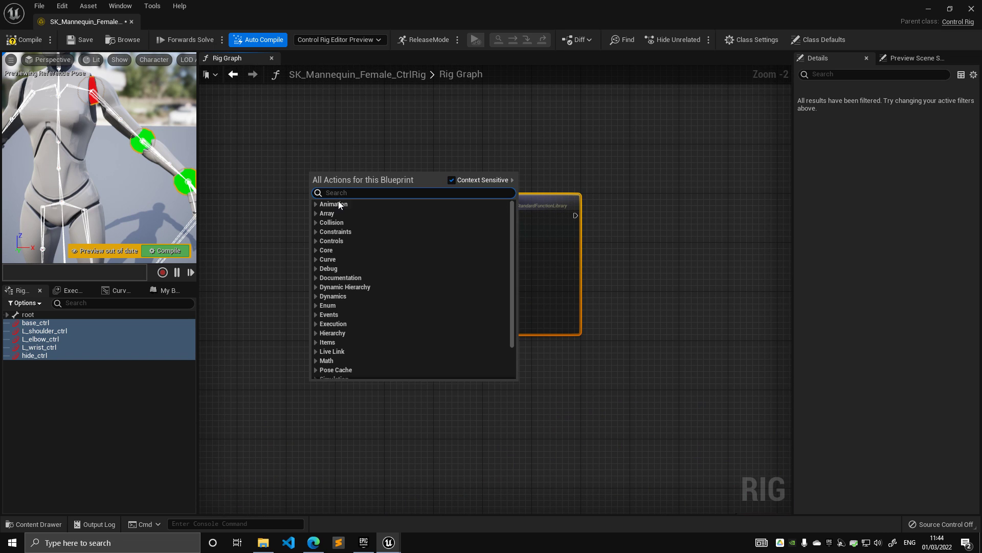
click(316, 204)
click(316, 343)
scroll(358, 307, down, 2)
click(341, 323)
Shift the new ColorizeControls node slightly within the empty area and expand its CenterColor and LeftColor inputs to show their channels
scroll(484, 184, up, 2)
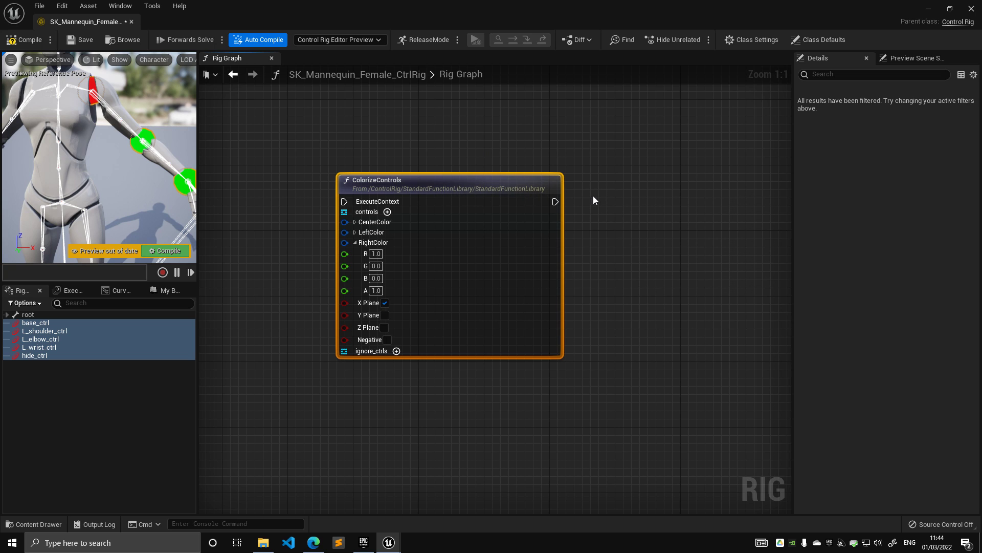
drag(434, 158, 490, 159)
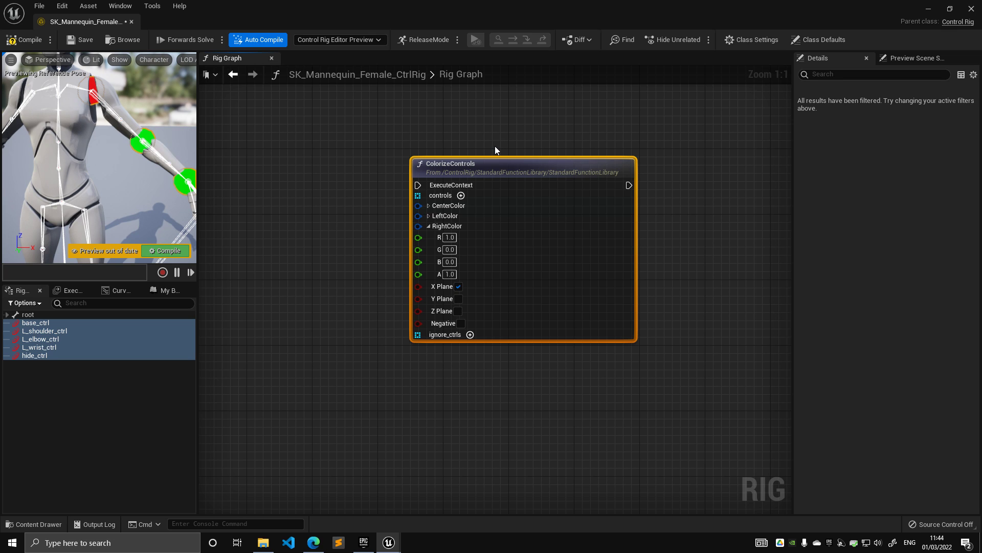
right_drag(492, 146, 506, 128)
scroll(499, 145, up, 1)
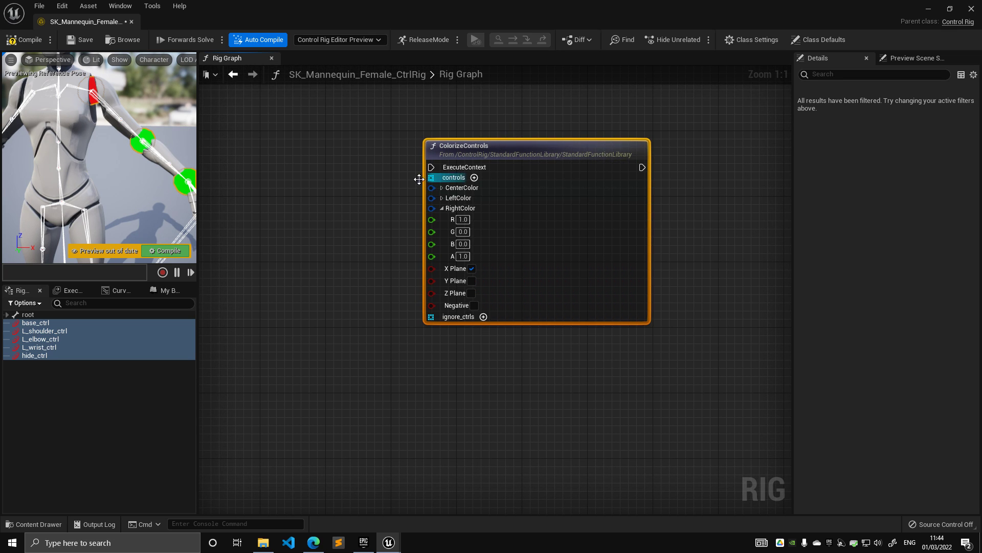
click(443, 188)
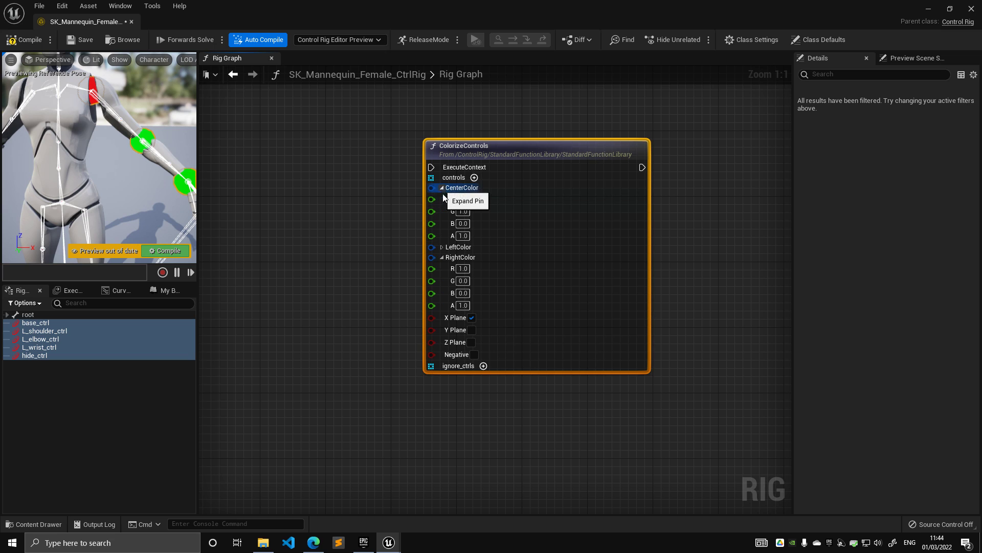
click(442, 247)
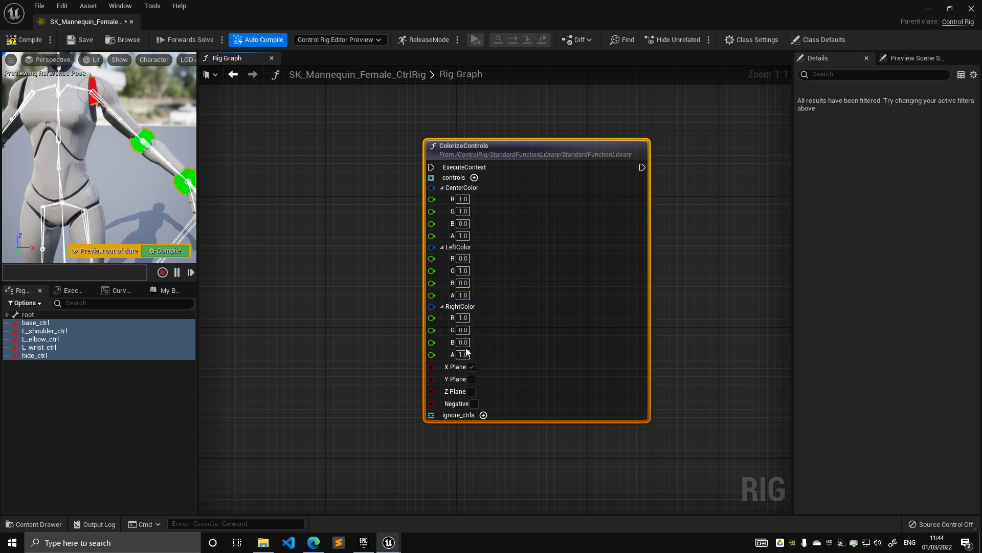
scroll(477, 330, down, 1)
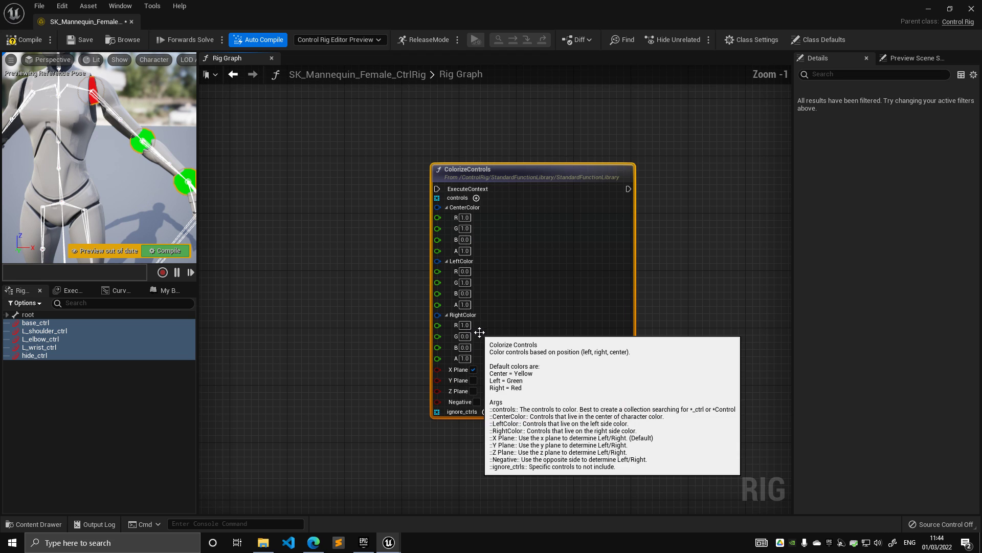
right_drag(511, 347, 536, 263)
scroll(536, 263, up, 1)
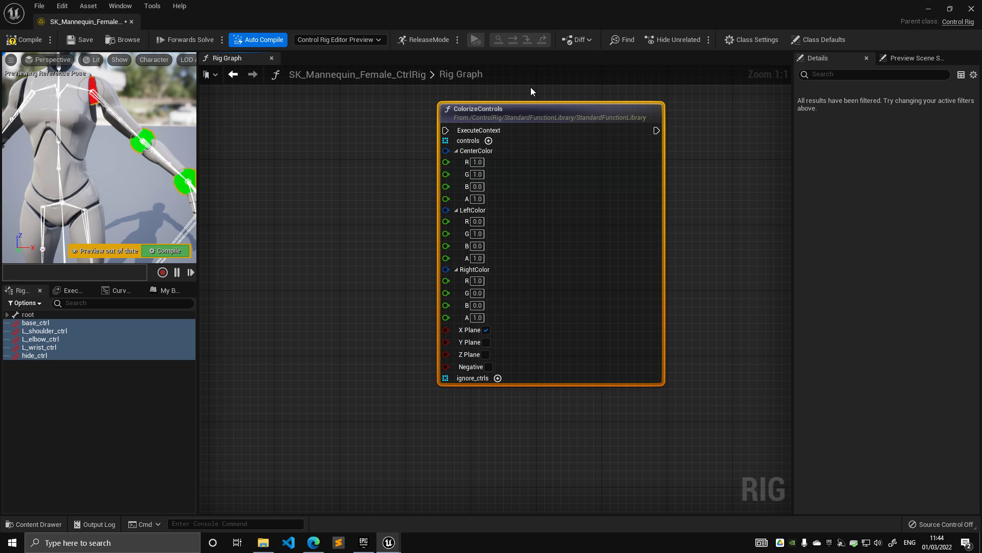
Reposition the ColorizeControls node within the empty area of the graph and read its description
scroll(506, 133, down, 2)
scroll(655, 222, up, 1)
right_drag(651, 159, 551, 139)
drag(563, 110, 417, 246)
drag(440, 125, 397, 112)
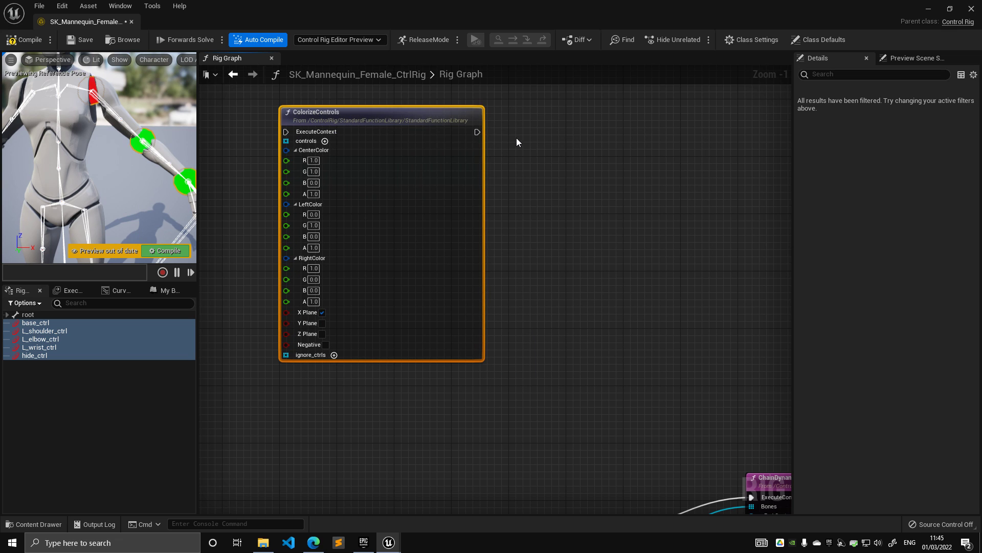
right_drag(516, 137, 551, 191)
mouse_move(471, 169)
mouse_down()
mouse_move(459, 162)
mouse_move(474, 163)
mouse_up()
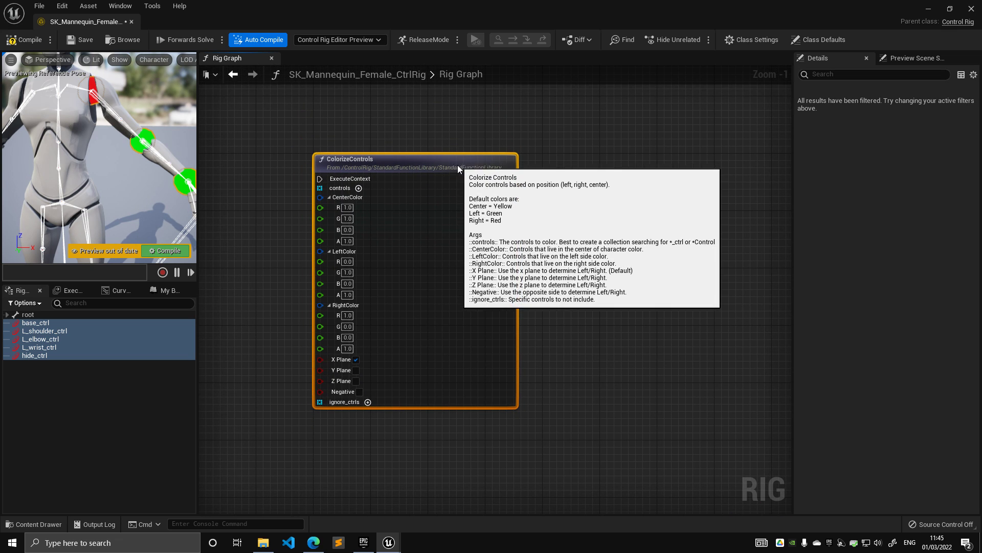
Add a HideControls function node from the Controls category and place it beside the ColorizeControls node
right_drag(646, 175, 538, 161)
right_click(540, 162)
click(545, 230)
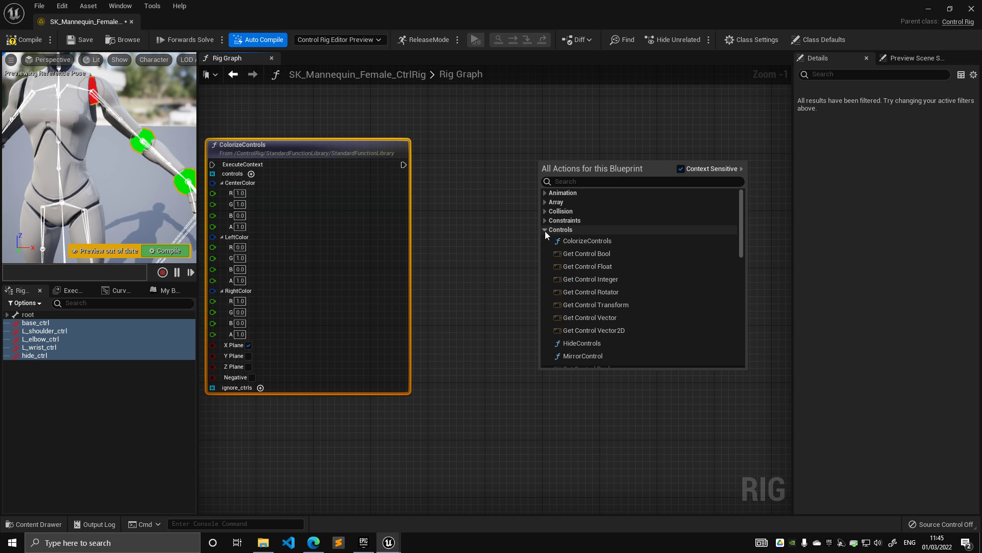
scroll(606, 318, down, 2)
click(600, 311)
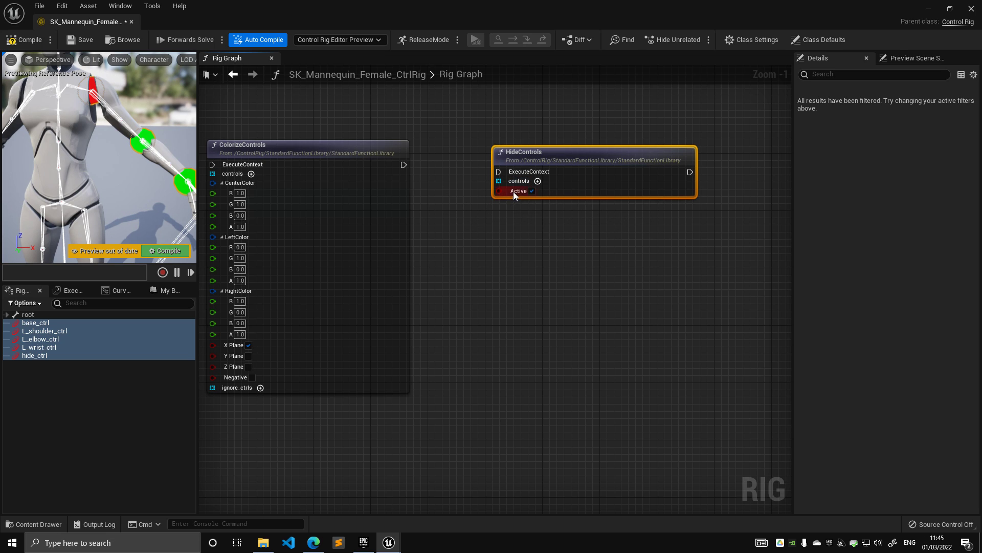
right_drag(533, 229, 567, 222)
scroll(475, 208, down, 1)
drag(607, 166, 555, 161)
drag(393, 119, 528, 166)
drag(425, 105, 578, 179)
drag(397, 117, 538, 169)
click(537, 121)
drag(404, 120, 517, 164)
click(513, 112)
right_drag(507, 115, 473, 179)
scroll(485, 163, down, 1)
scroll(472, 179, up, 2)
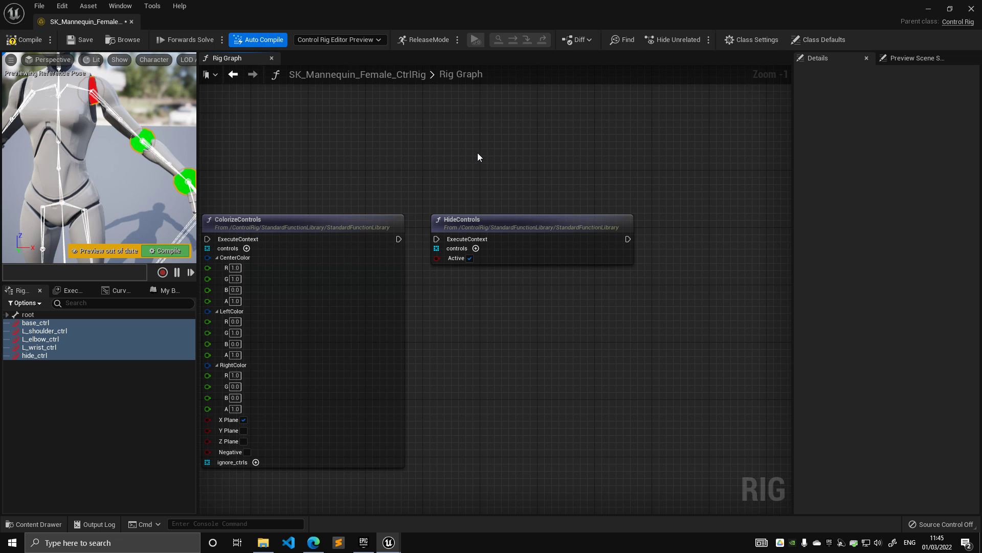
Move the HideControls node directly above the ColorizeControls node and read its description
right_drag(500, 226, 496, 176)
drag(510, 172, 294, 96)
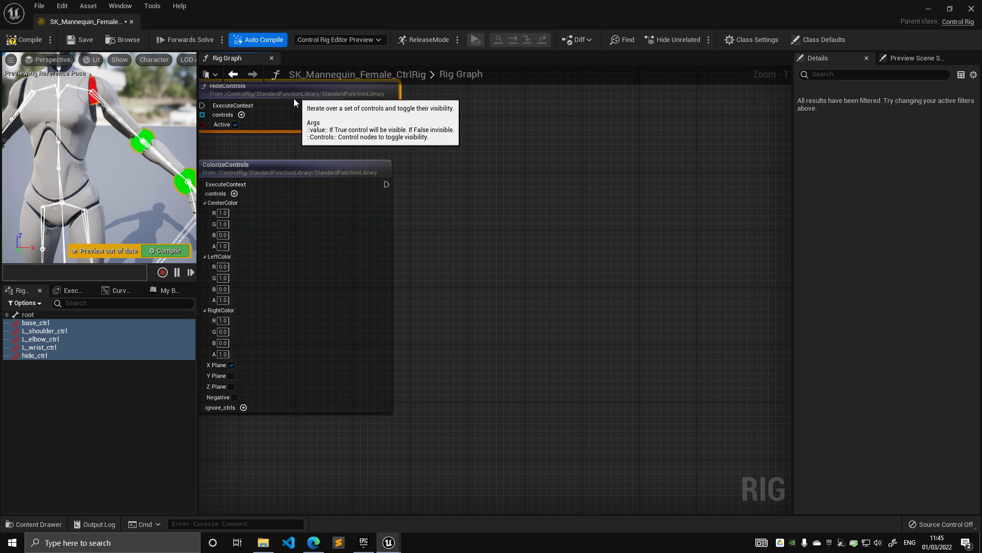
scroll(478, 179, down, 2)
mouse_move(478, 179)
right_down()
mouse_move(601, 195)
mouse_move(464, 178)
right_up()
scroll(477, 149, up, 1)
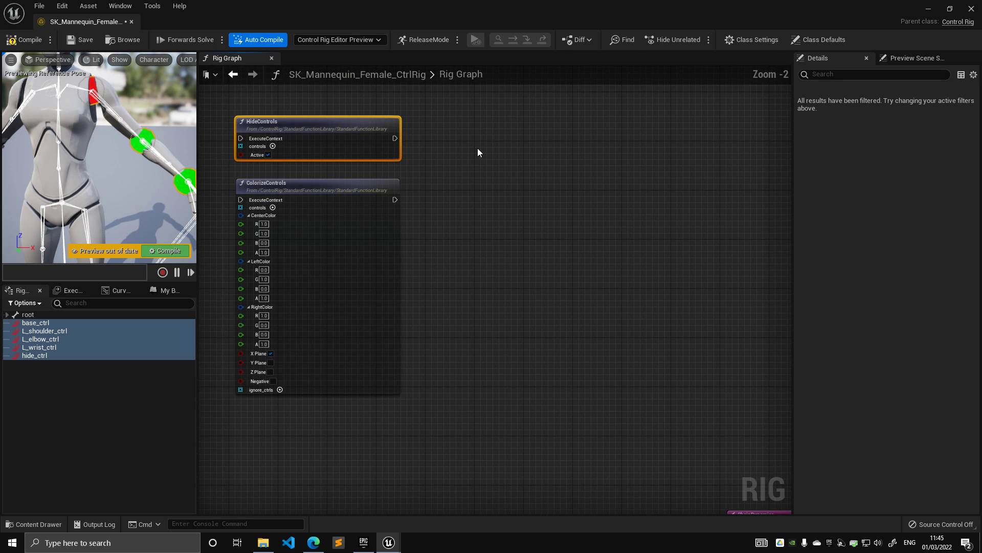
Add a MirrorControl function node from the Controls category to the empty area beside HideControls
right_click(478, 153)
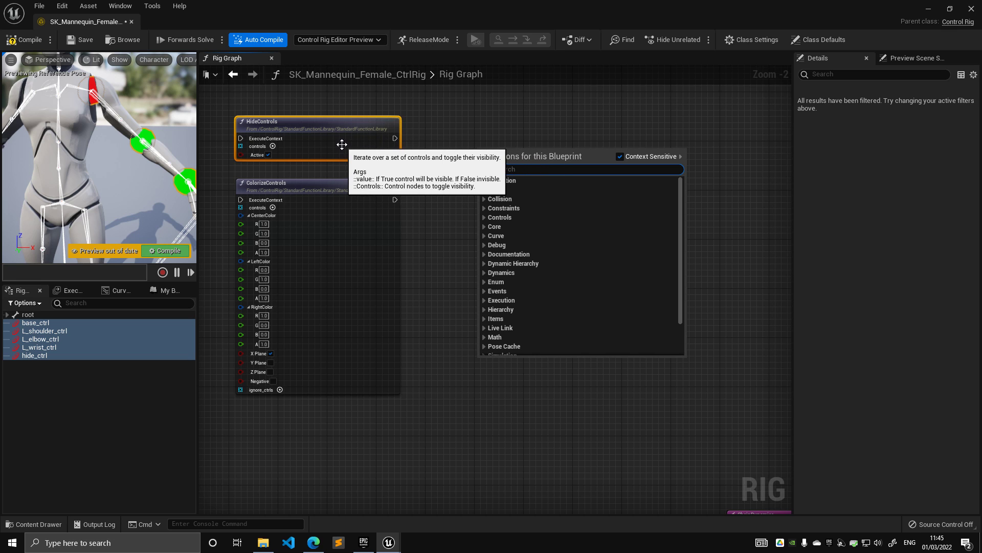
scroll(319, 145, up, 2)
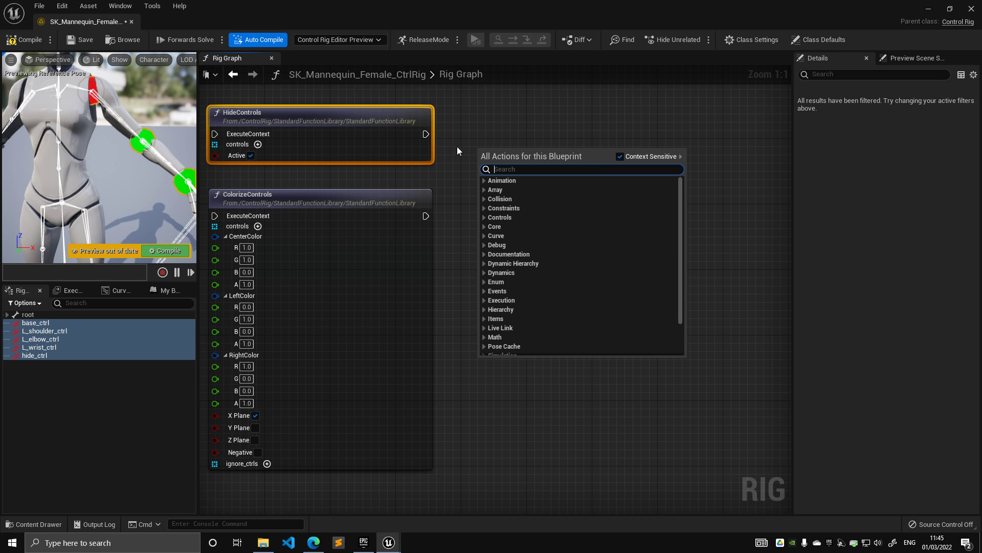
click(484, 217)
scroll(542, 253, down, 3)
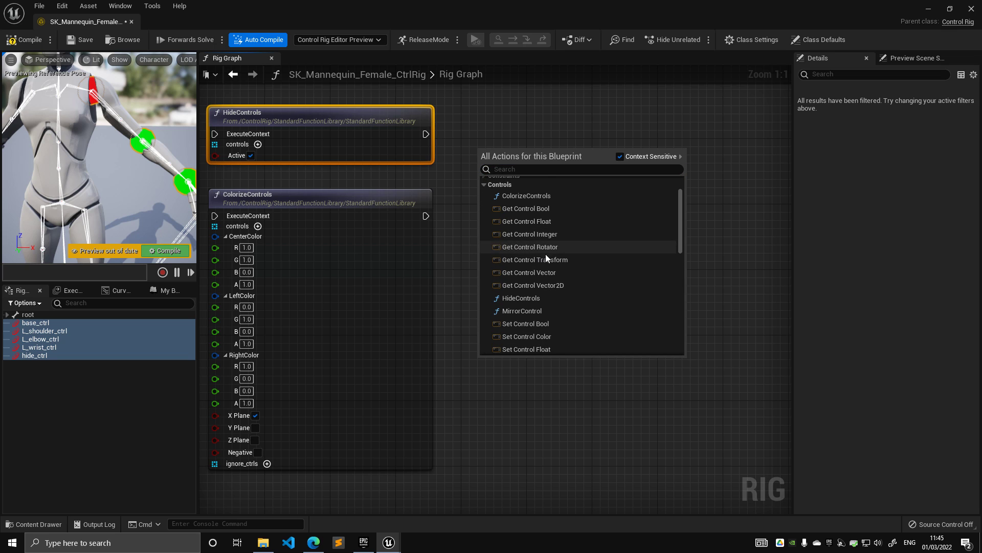
scroll(551, 258, down, 3)
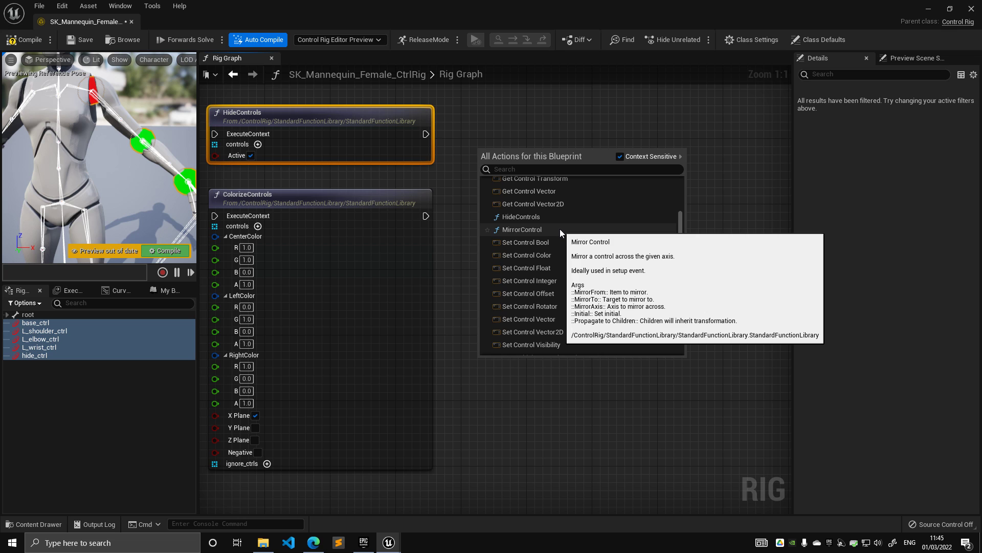
click(560, 229)
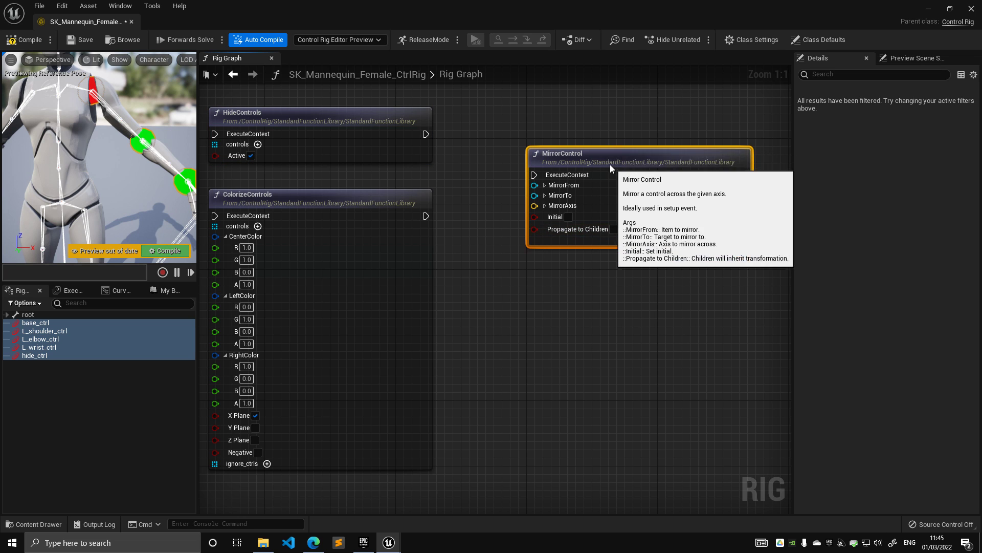
Line up the MirrorControl node level with HideControls and inspect its MirrorFrom input
drag(612, 166, 567, 122)
right_drag(515, 272, 418, 295)
scroll(418, 295, down, 1)
drag(495, 164, 465, 168)
right_drag(466, 168, 540, 164)
scroll(101, 131, down, 5)
scroll(143, 171, up, 5)
drag(556, 177, 535, 159)
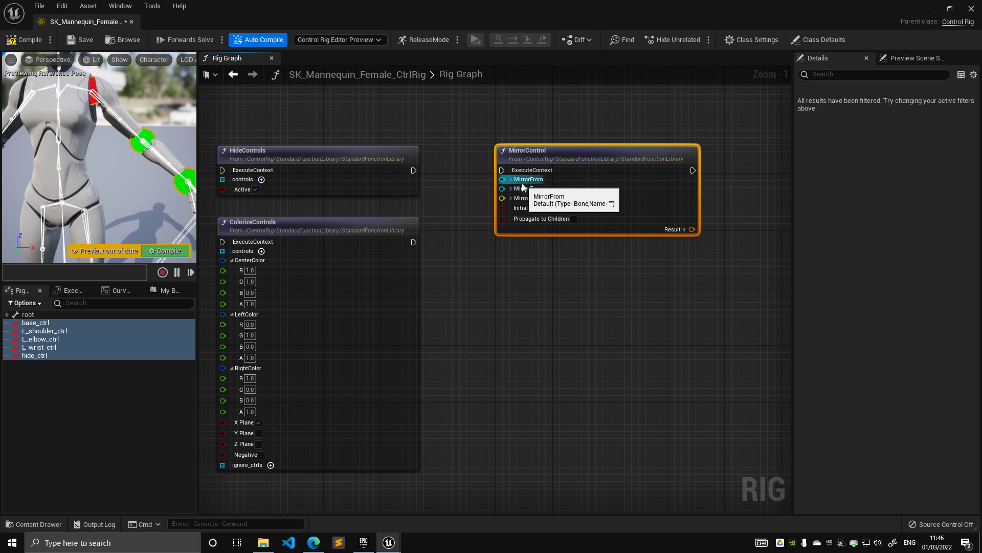
drag(535, 152, 536, 150)
right_drag(458, 124, 412, 232)
scroll(397, 161, down, 2)
drag(427, 103, 439, 119)
drag(581, 208, 583, 207)
right_drag(685, 137, 462, 137)
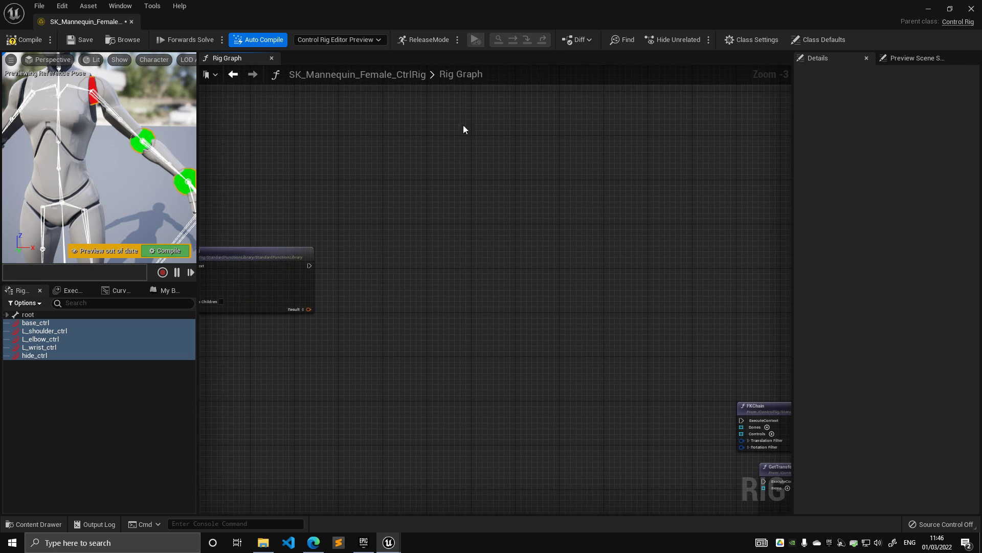
drag(646, 234, 639, 212)
right_drag(403, 199, 622, 225)
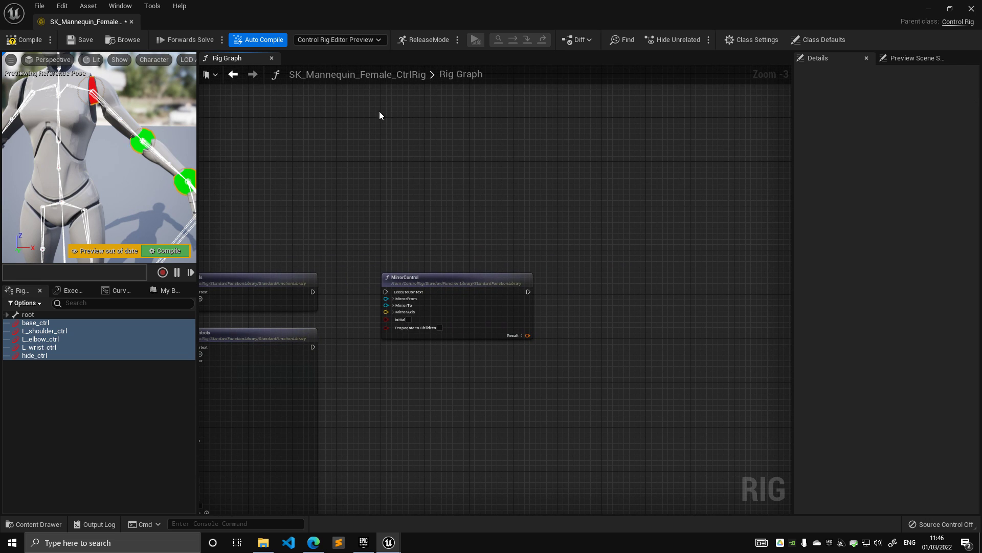
Fine-tune the MirrorControl node's spacing from HideControls, keeping both nodes level
drag(563, 229, 572, 239)
drag(374, 126, 548, 244)
drag(384, 277, 422, 273)
right_drag(390, 224, 440, 133)
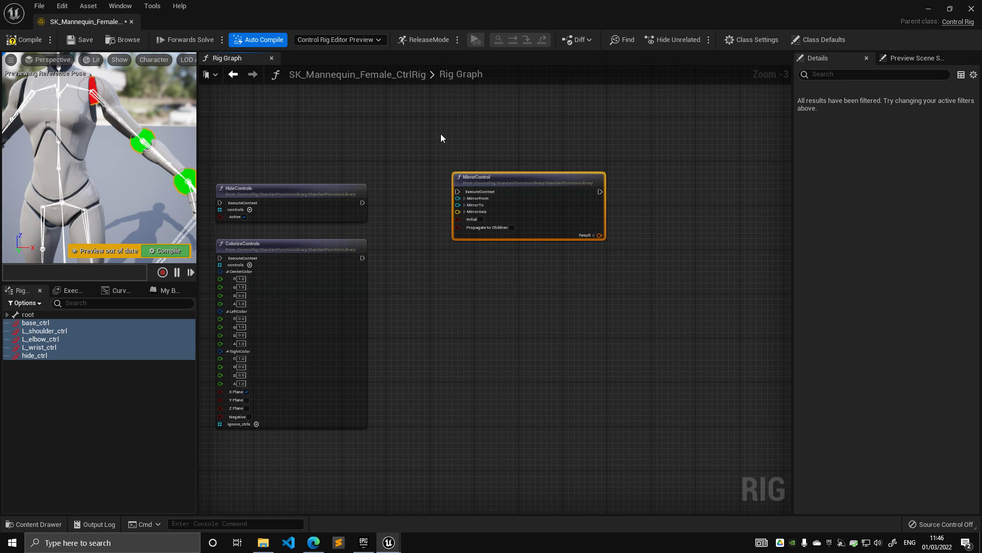
scroll(465, 192, up, 3)
drag(507, 178, 445, 180)
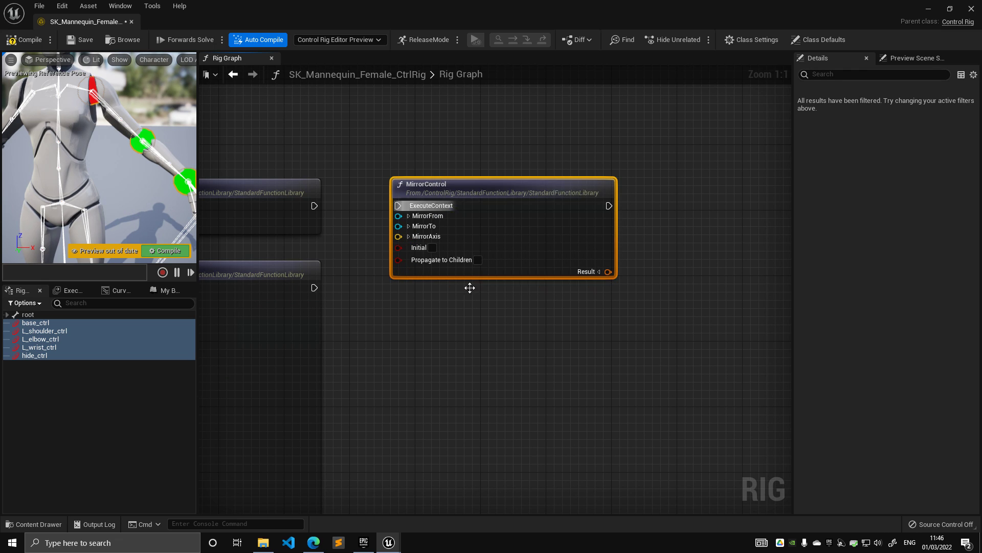
Add a SwitchFKtoIK function node from the Controls category in the empty area below MirrorControl
right_drag(485, 369, 403, 237)
right_click(402, 233)
click(409, 293)
click(409, 294)
scroll(481, 335, down, 10)
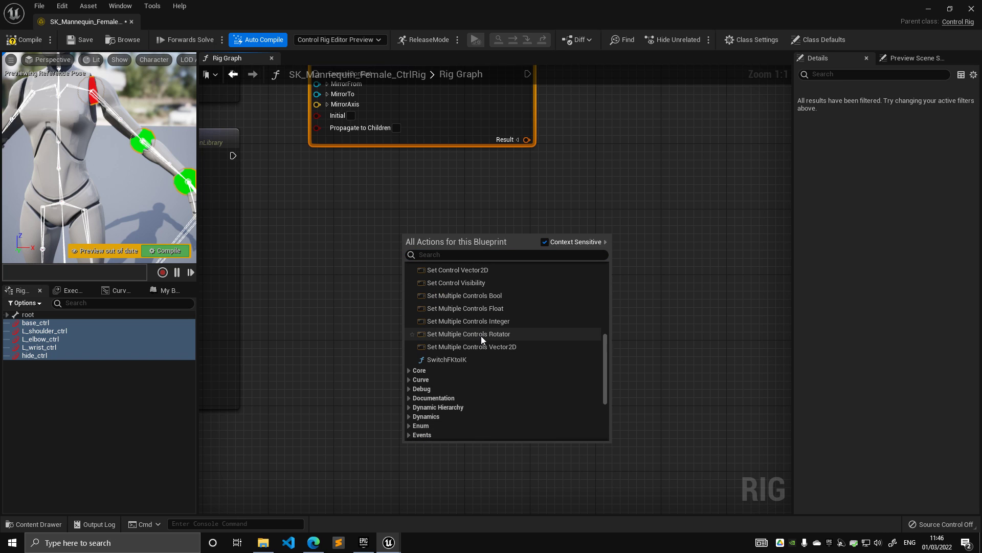
click(466, 360)
right_drag(419, 214, 486, 215)
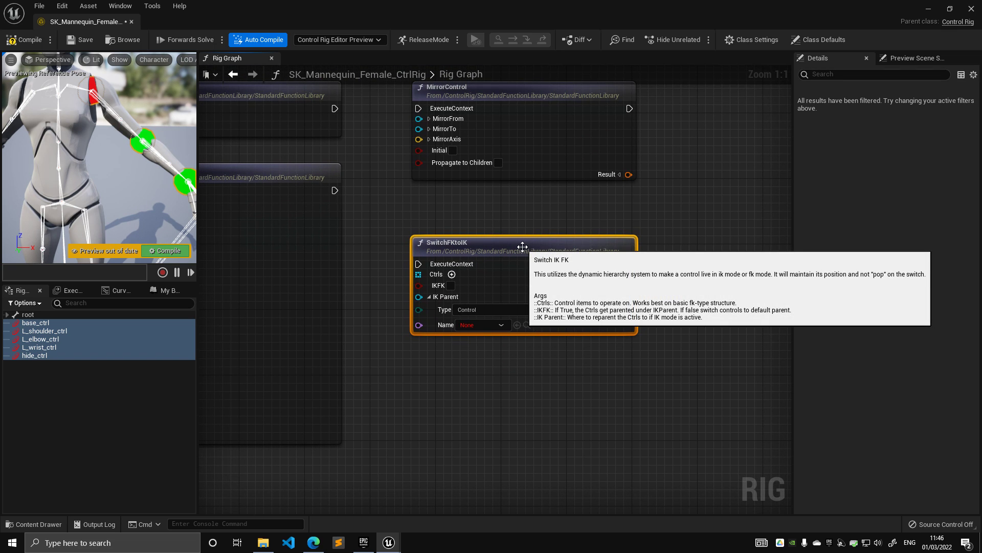
Align the SwitchFKtoIK node beneath MirrorControl with a wider gap between them, and read its description
right_drag(529, 220, 505, 233)
drag(476, 259, 501, 260)
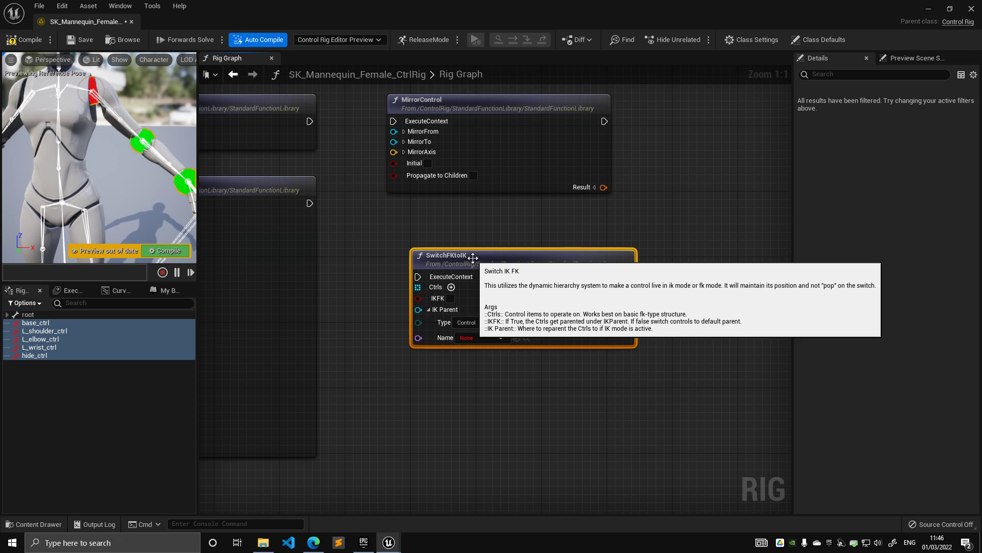
drag(472, 259, 450, 260)
right_drag(459, 237, 428, 229)
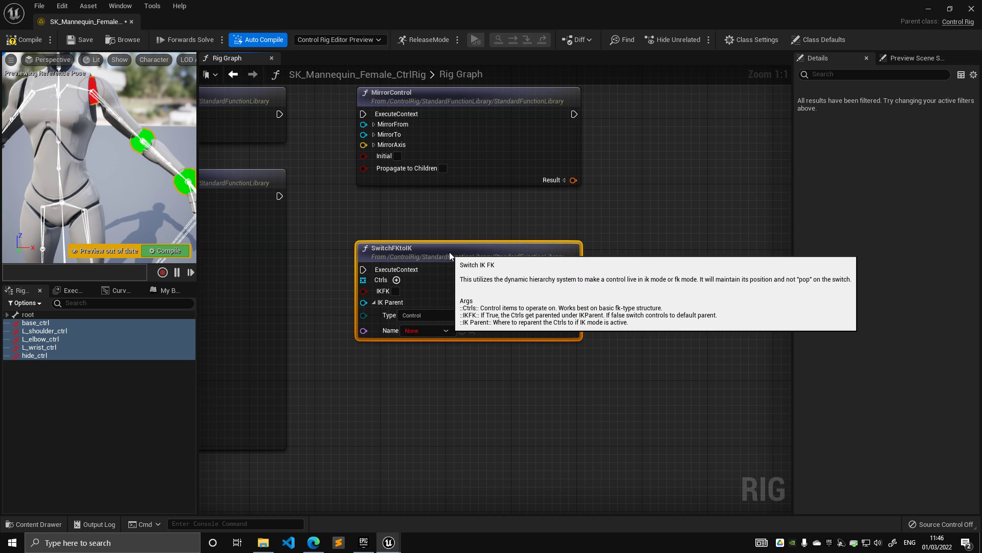
right_drag(450, 246, 381, 213)
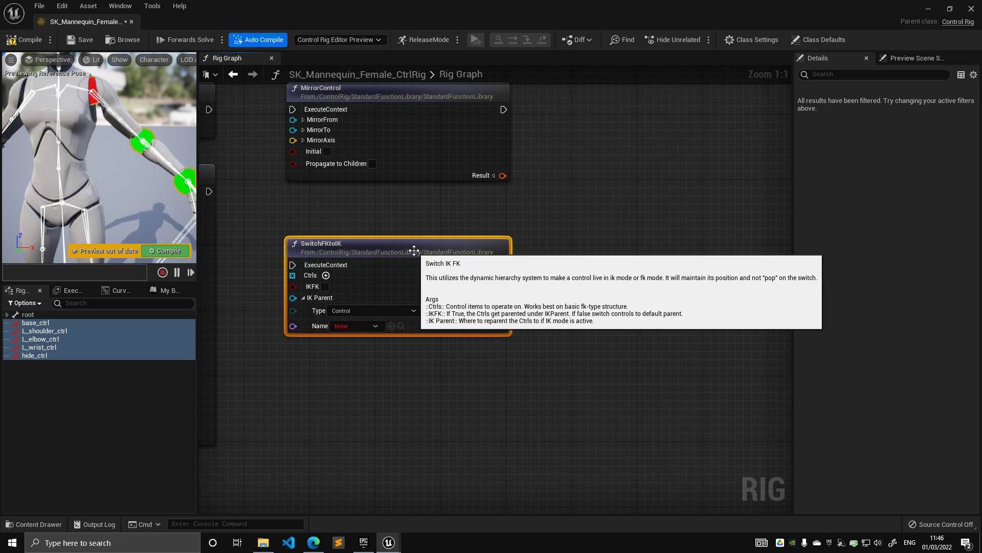
drag(416, 252, 416, 260)
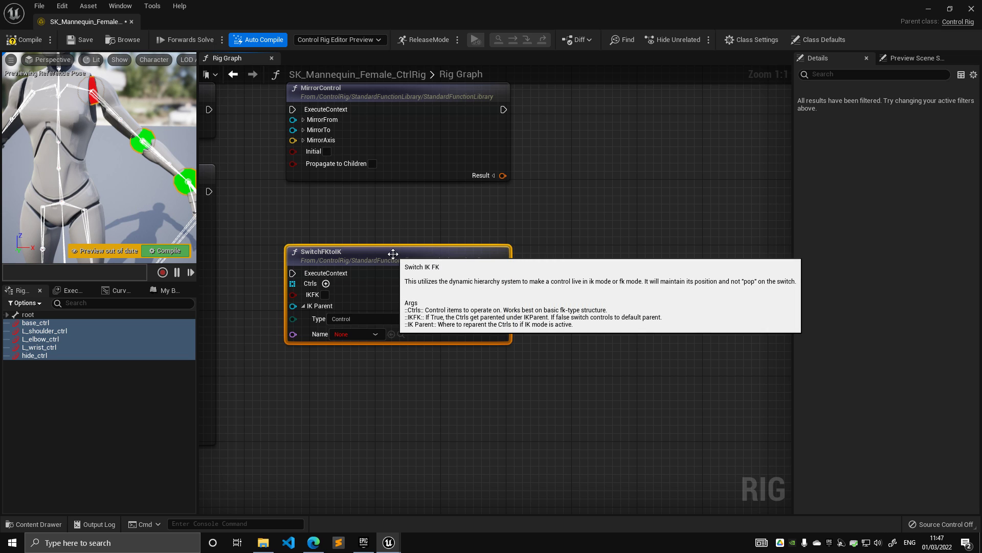
mouse_move(397, 255)
mouse_down()
mouse_move(434, 278)
mouse_move(394, 270)
mouse_up()
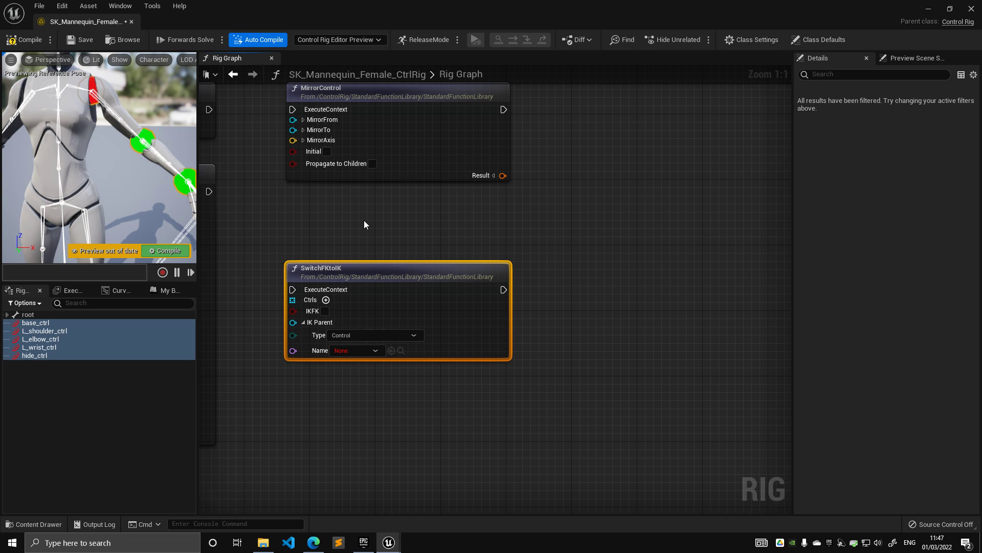
Shift the SwitchFKtoIK node sideways away from ColorizeControls and review its place among the other graph nodes
scroll(370, 250, down, 1)
right_drag(392, 224, 304, 247)
scroll(402, 257, up, 1)
right_drag(403, 257, 427, 189)
scroll(446, 253, down, 1)
scroll(446, 257, up, 1)
scroll(428, 190, down, 2)
drag(405, 197, 537, 179)
scroll(459, 245, down, 4)
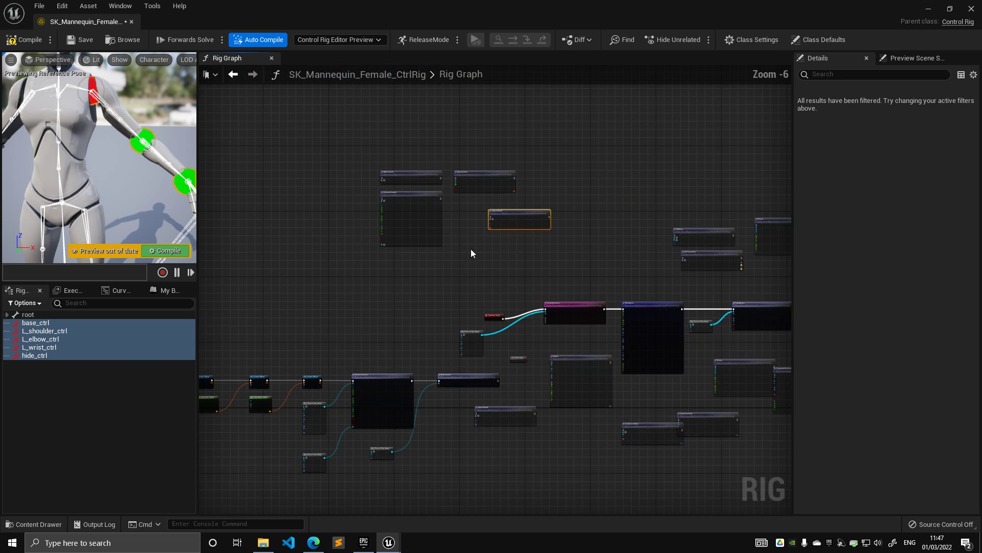
scroll(435, 220, up, 4)
scroll(454, 214, down, 3)
scroll(509, 231, up, 3)
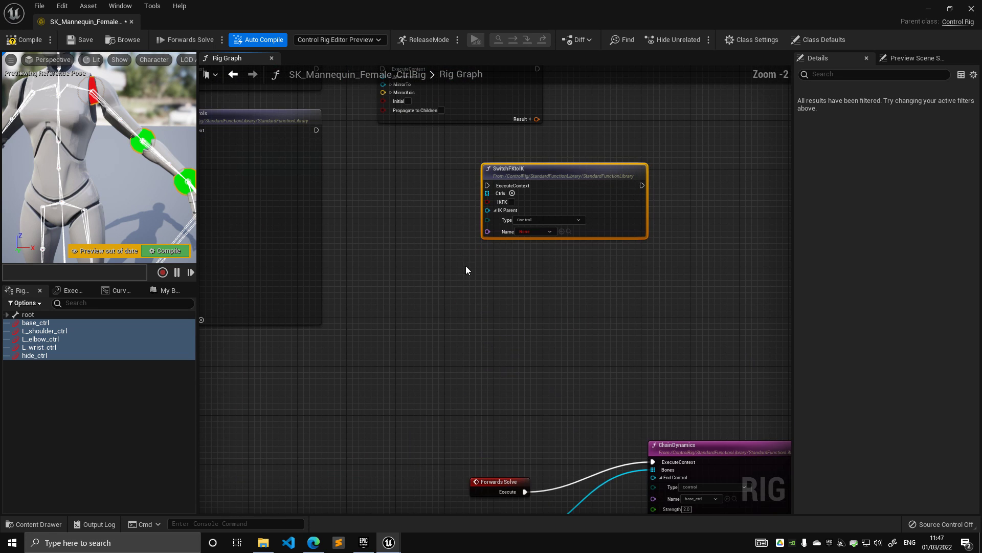
Browse the available nodes under Controls, Debug and the categories between them
right_click(459, 250)
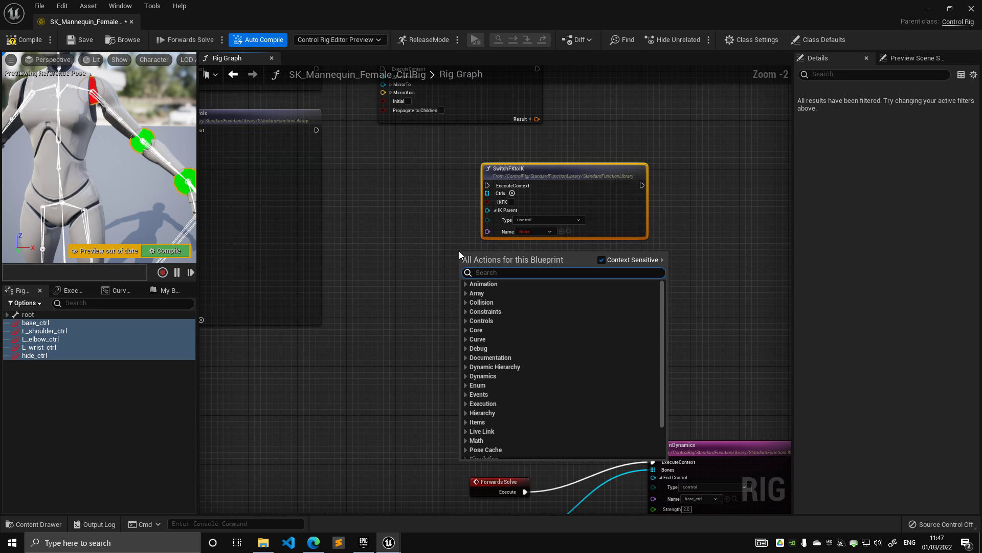
click(465, 321)
scroll(486, 353, down, 3)
scroll(490, 354, down, 3)
click(467, 354)
scroll(488, 355, down, 2)
click(467, 341)
click(466, 368)
scroll(480, 364, down, 4)
scroll(476, 367, down, 5)
Add a documentation node and place it beside MirrorControl, above the SwitchFKtoIK node
click(465, 323)
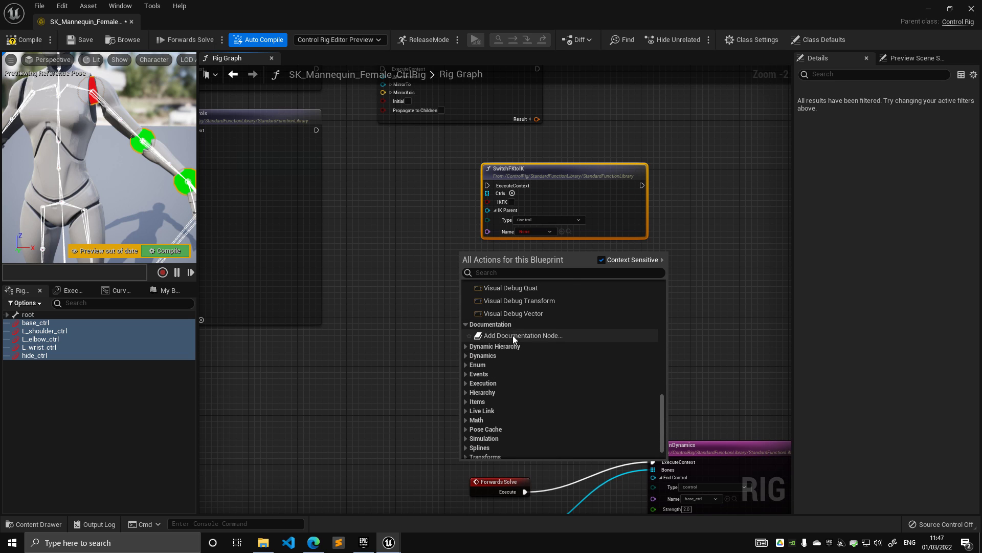
click(513, 336)
drag(471, 237, 579, 110)
right_drag(458, 199, 413, 261)
scroll(413, 261, up, 2)
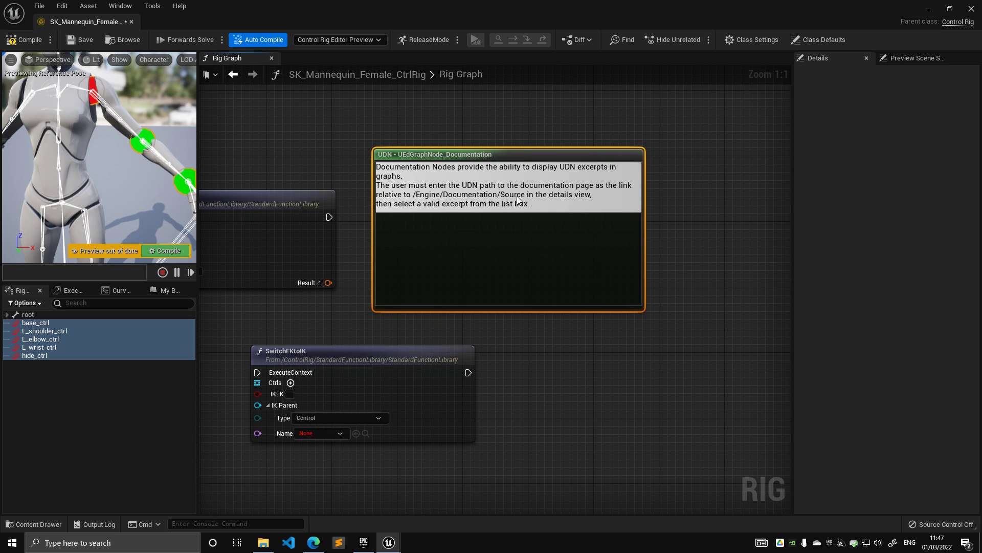
drag(575, 157, 560, 115)
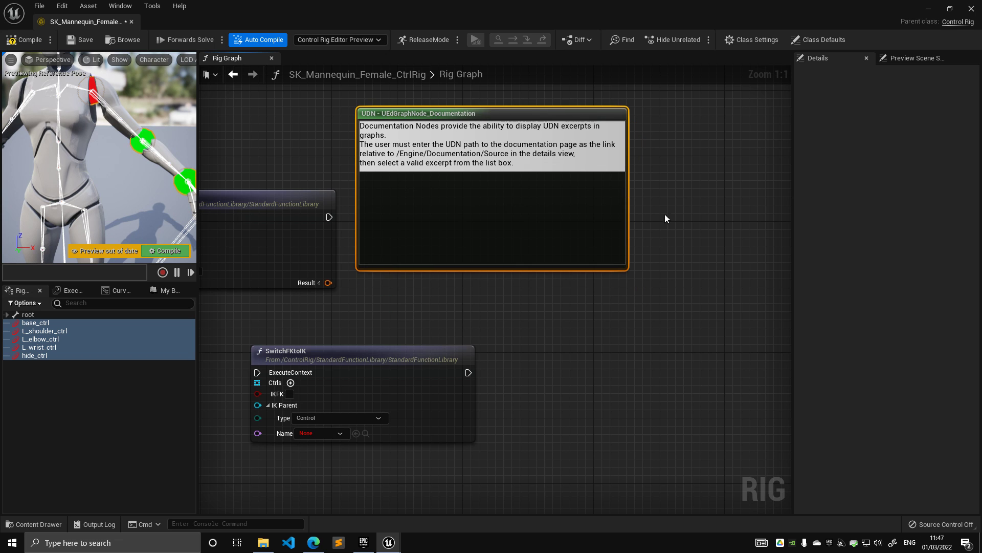
Browse the available nodes under Dynamic Hierarchy, Dynamics and Hierarchy
right_drag(656, 211, 587, 220)
scroll(588, 220, down, 2)
scroll(510, 232, up, 1)
right_drag(686, 291, 490, 172)
scroll(517, 232, down, 5)
scroll(490, 172, up, 2)
right_drag(394, 126, 500, 225)
scroll(499, 226, up, 2)
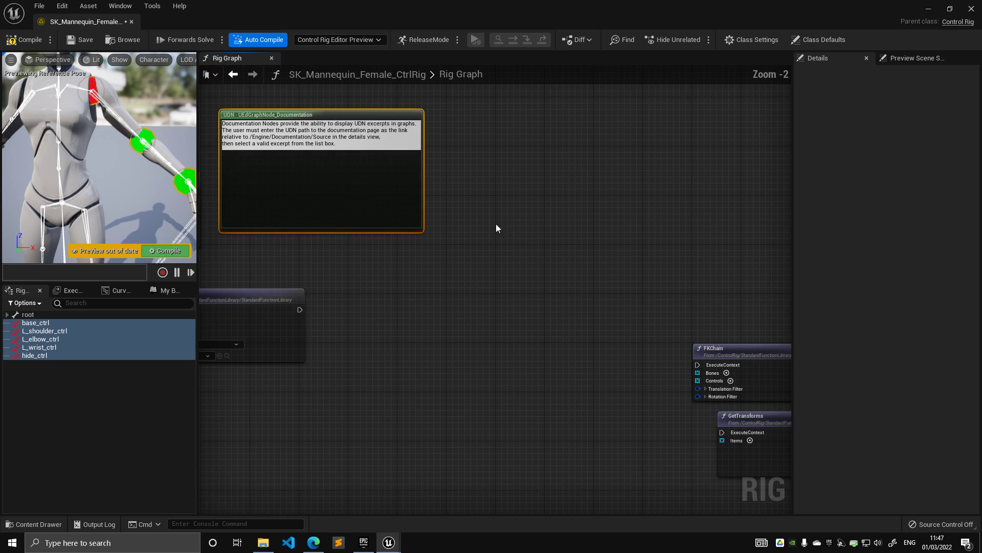
right_click(489, 207)
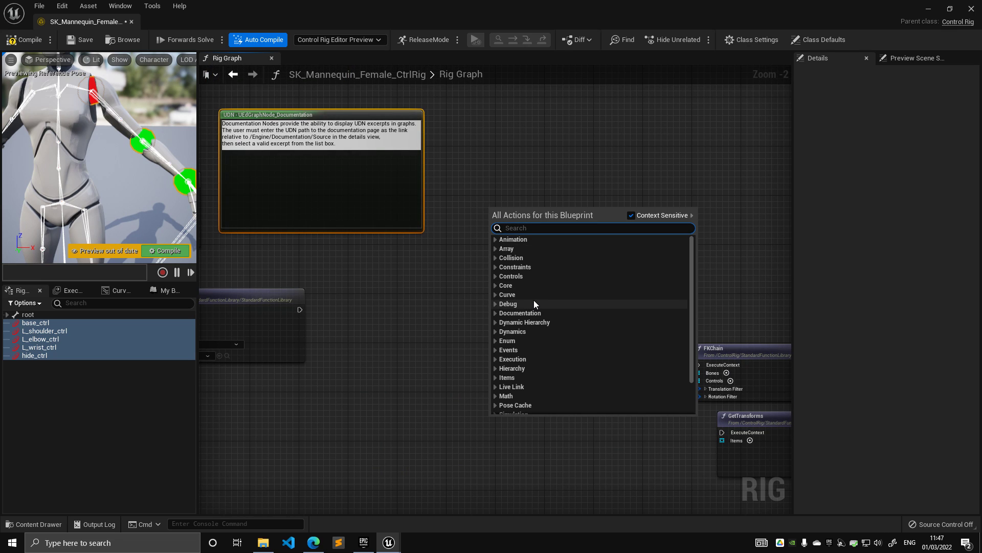
click(495, 322)
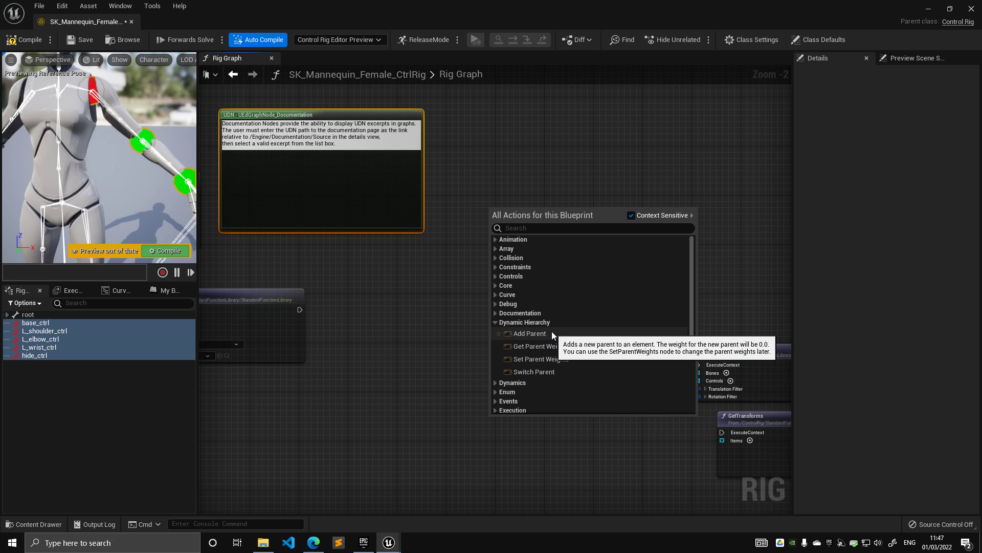
scroll(551, 348, down, 2)
click(494, 334)
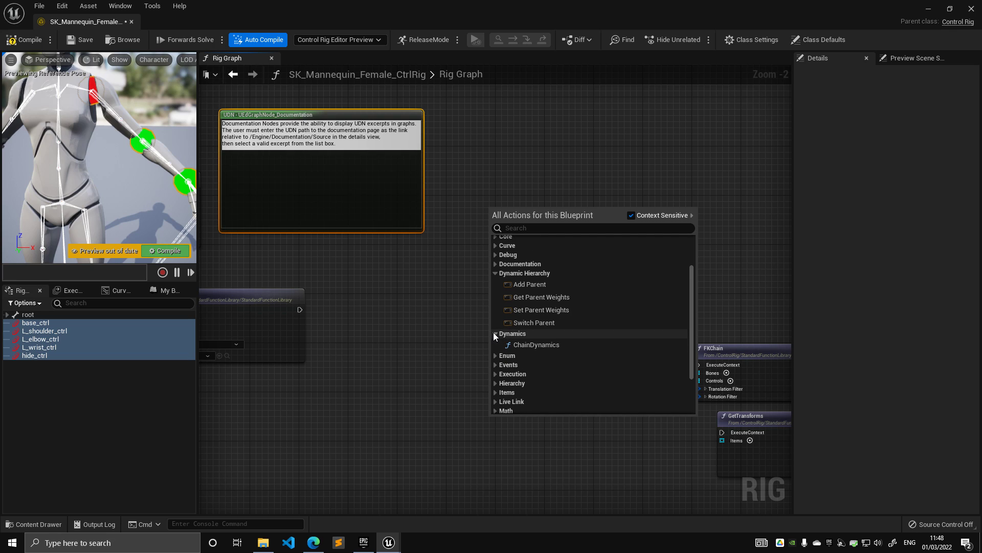
click(494, 334)
scroll(497, 335, down, 1)
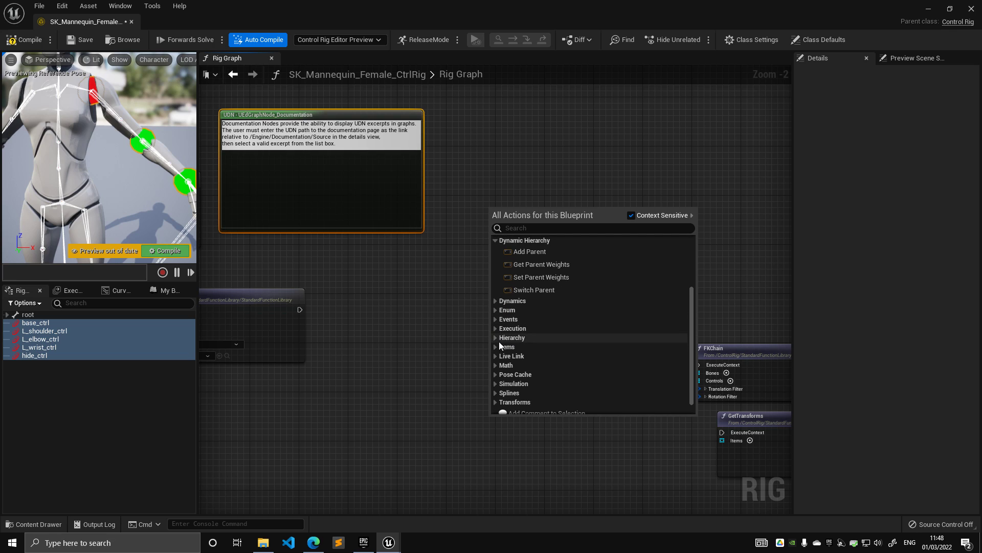
click(496, 338)
scroll(546, 338, down, 1)
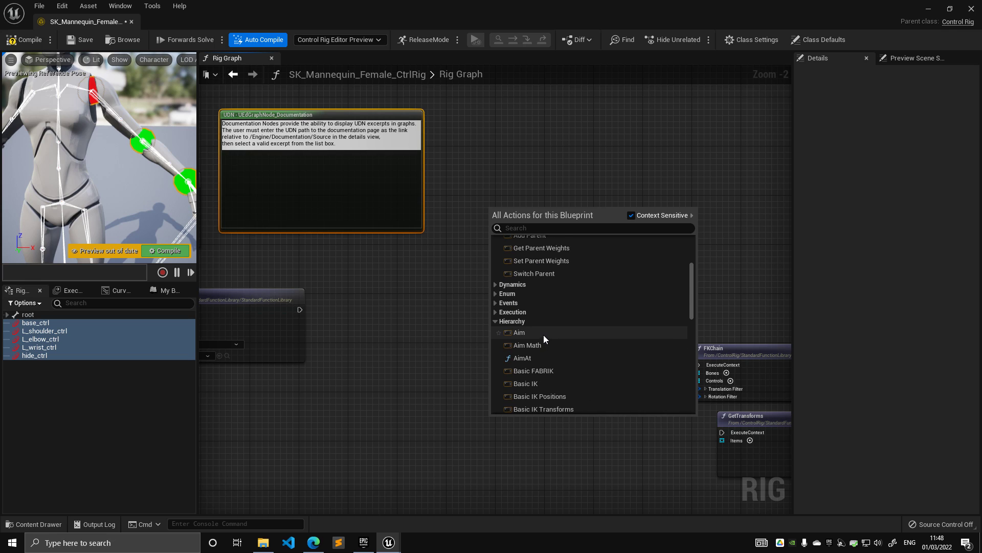
click(496, 321)
click(496, 321)
Examine the mannequin's upper body in the preview and the arrangement of nodes around the documentation node
right_drag(454, 348, 627, 307)
scroll(454, 264, down, 4)
right_drag(85, 164, 155, 167)
scroll(155, 168, down, 5)
scroll(97, 164, up, 4)
right_drag(46, 170, 97, 161)
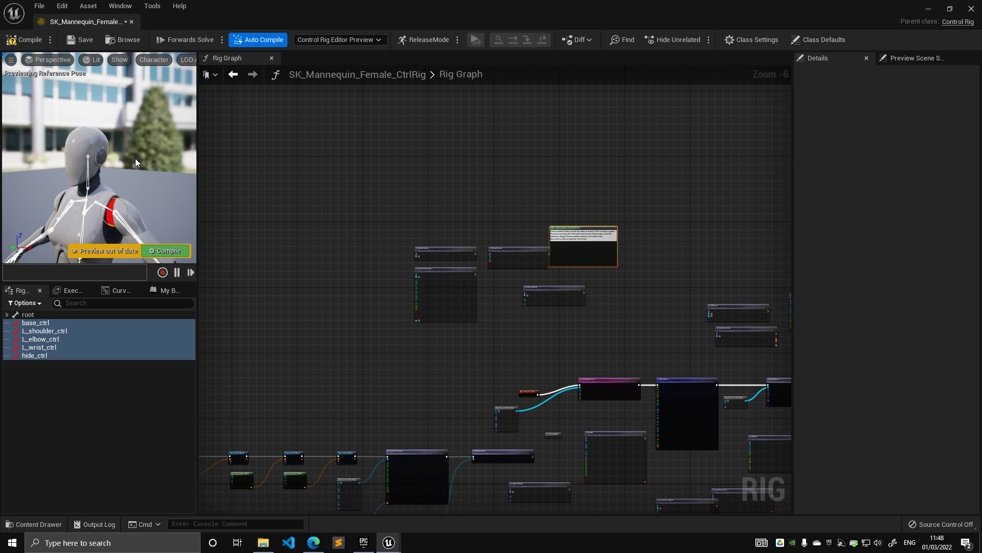
right_drag(378, 202, 266, 206)
scroll(594, 267, down, 2)
right_drag(597, 269, 435, 227)
scroll(403, 214, up, 3)
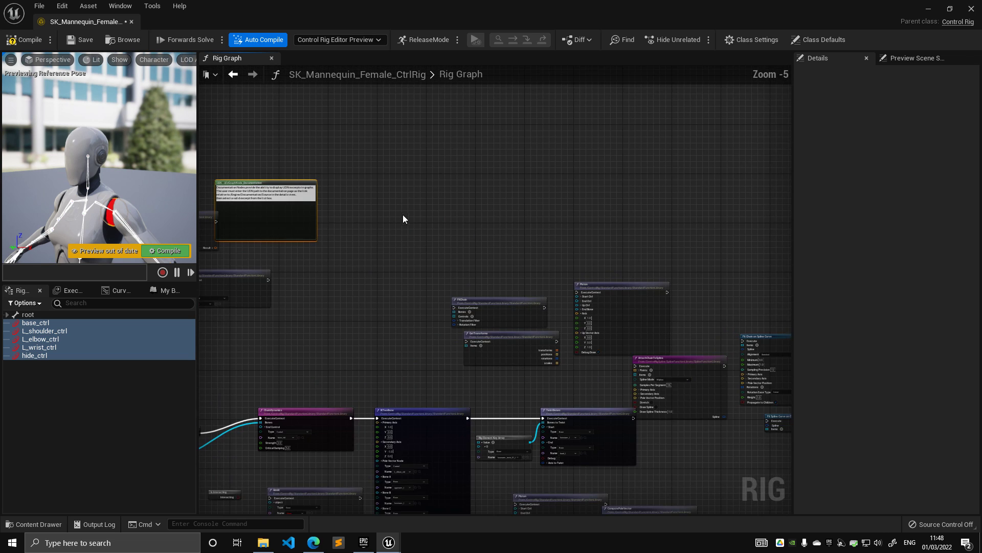
scroll(405, 220, up, 1)
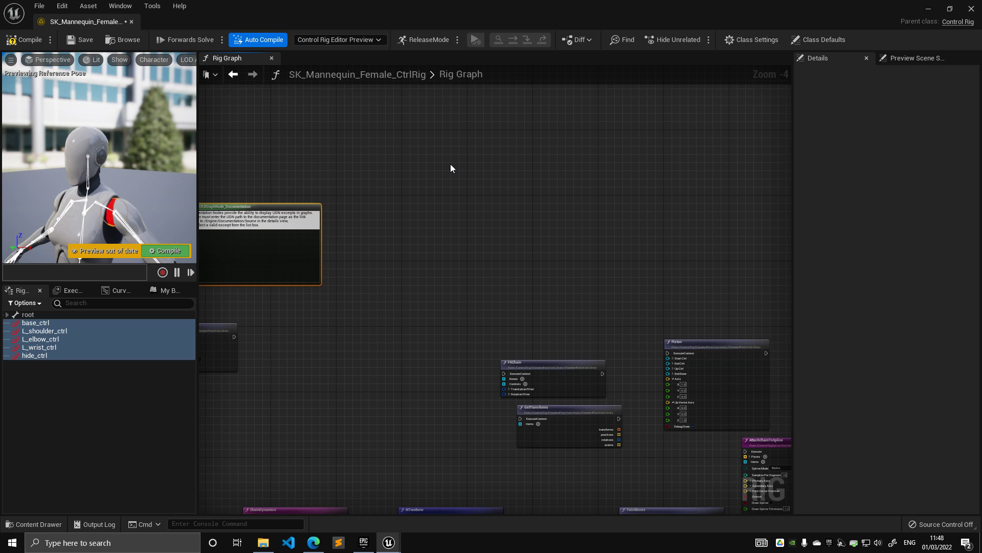
Add an AimAt function node from the Hierarchy category and place it beside the documentation node
right_click(434, 143)
click(399, 138)
right_click(404, 137)
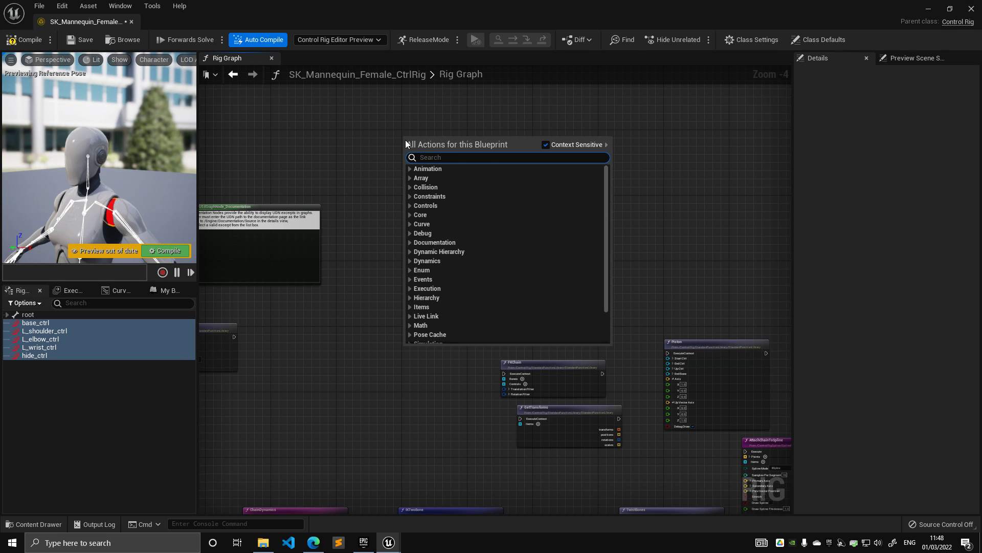
click(409, 296)
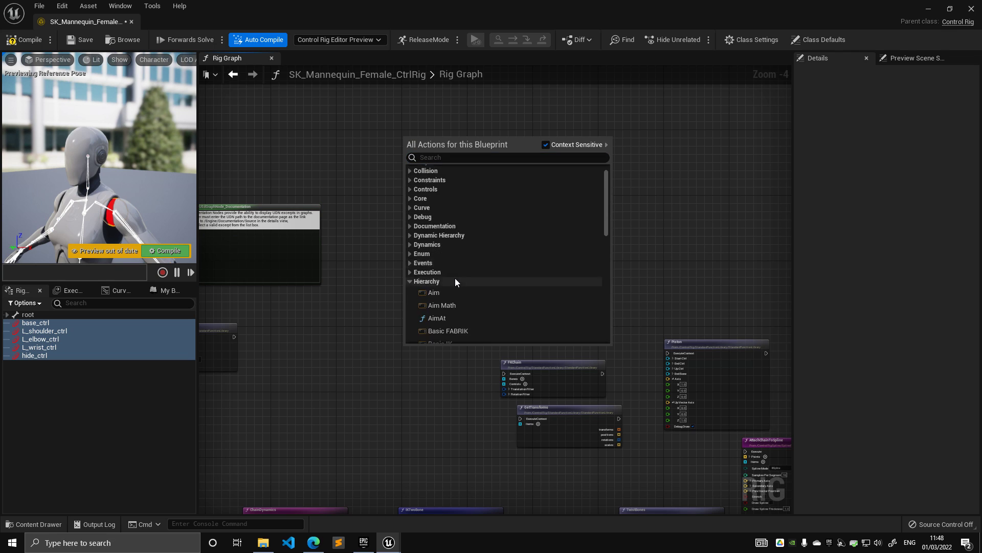
scroll(454, 281, down, 3)
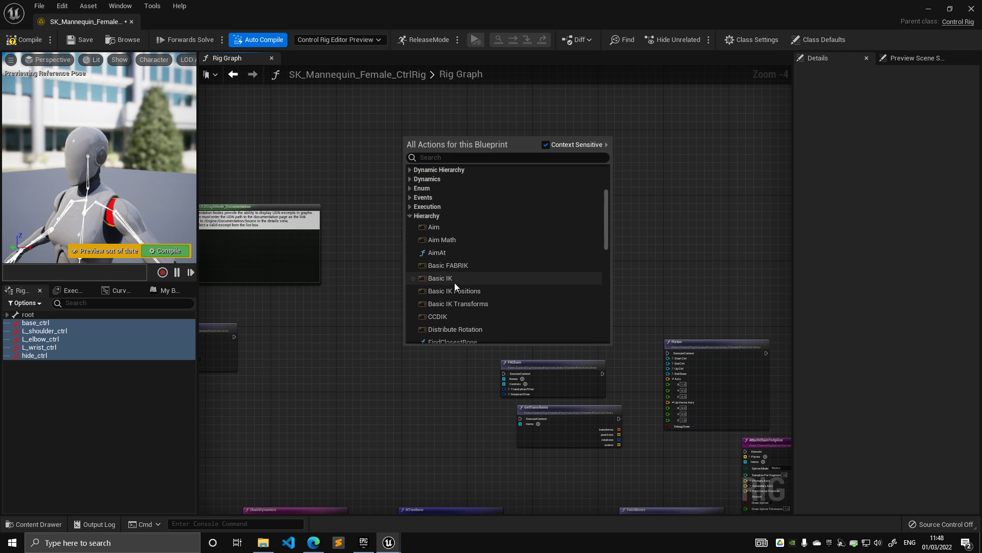
click(458, 253)
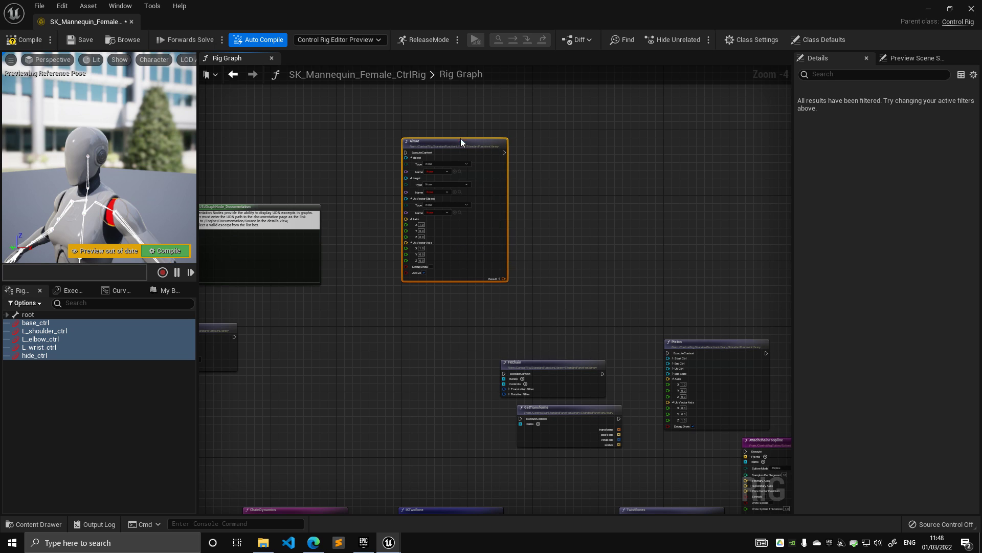
drag(462, 137, 433, 137)
Look through the Execution and Hierarchy nodes and add an FKChain function node beside AimAt
right_click(540, 154)
click(545, 286)
click(545, 287)
click(545, 304)
scroll(560, 290, down, 2)
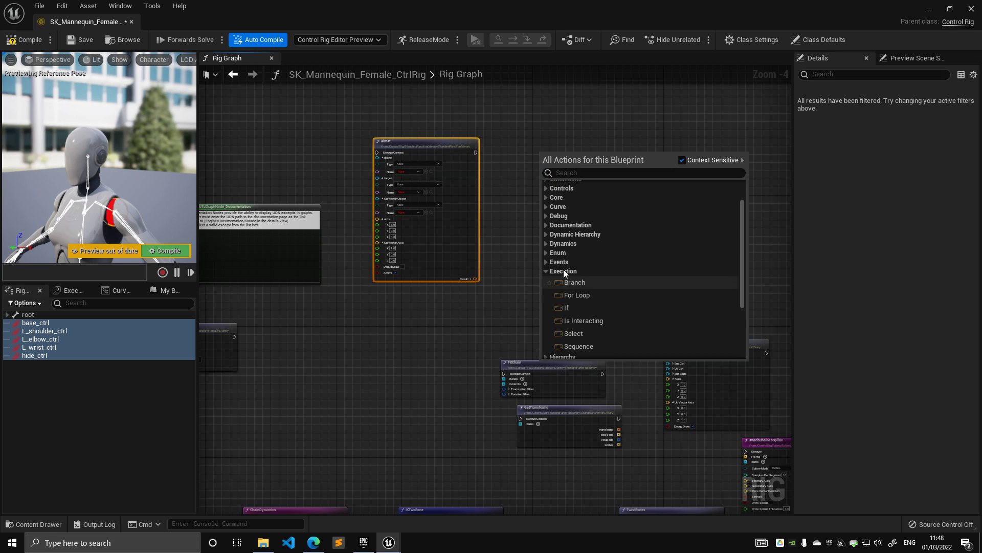
click(544, 266)
click(546, 281)
scroll(600, 265, down, 3)
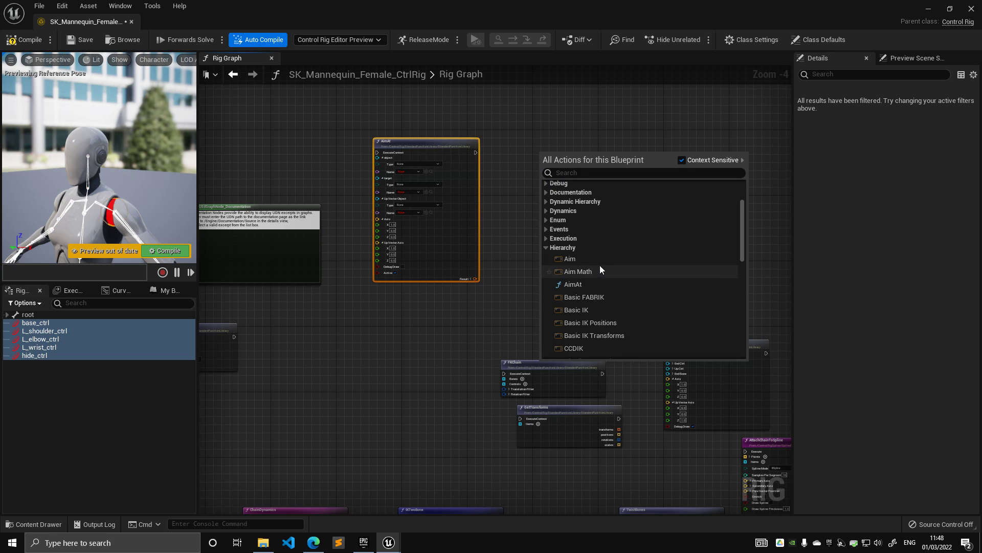
scroll(583, 266, down, 3)
scroll(589, 214, up, 2)
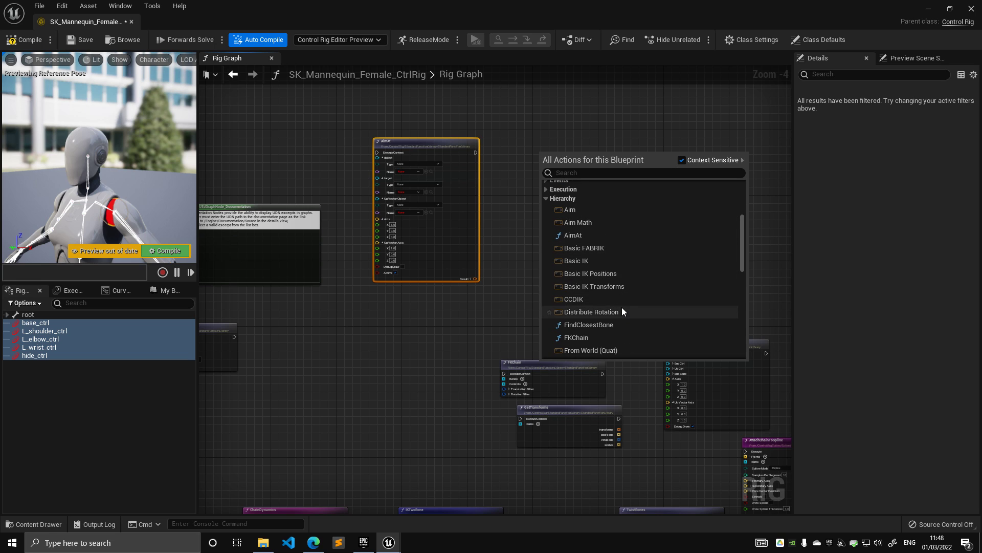
scroll(608, 287, down, 2)
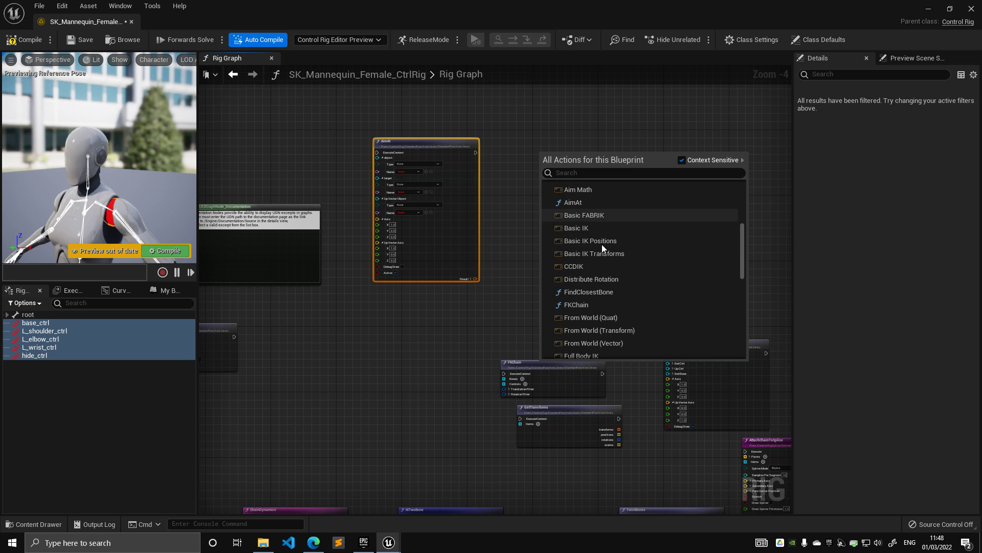
click(577, 305)
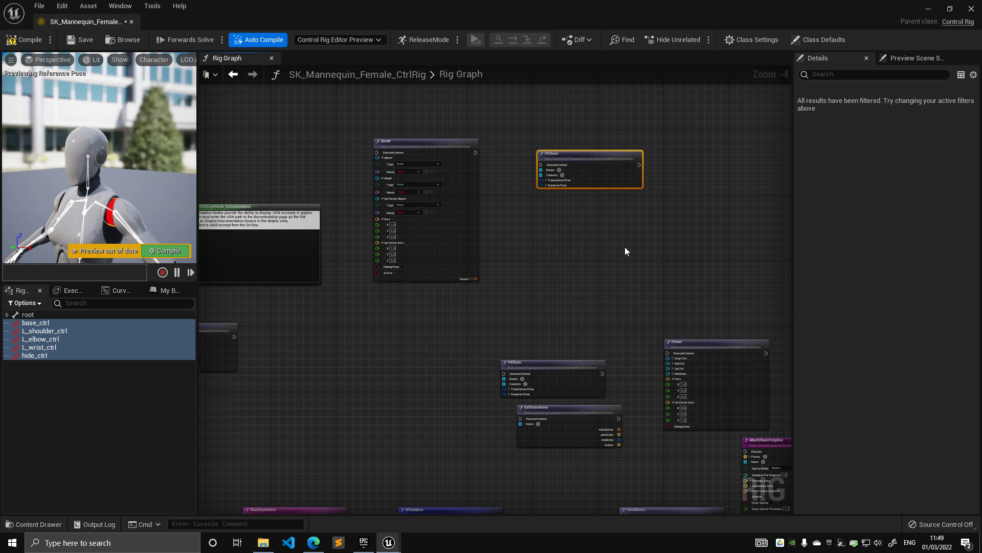
Expand the Translation Filter and Rotation Filter inputs of the new FKChain node to show their X, Y and Z options
scroll(625, 249, up, 5)
drag(493, 225, 486, 209)
drag(353, 143, 724, 331)
drag(651, 287, 734, 346)
click(630, 307)
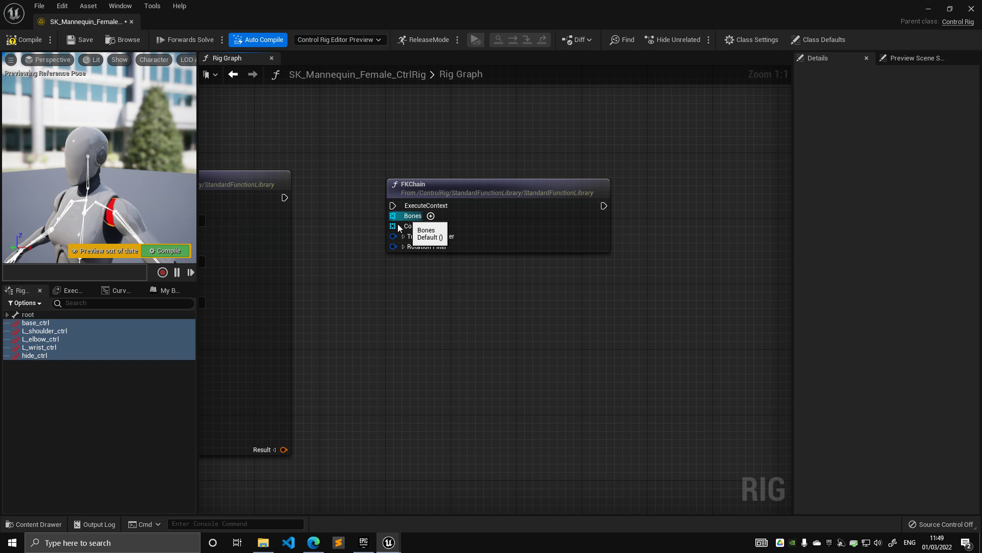
click(404, 236)
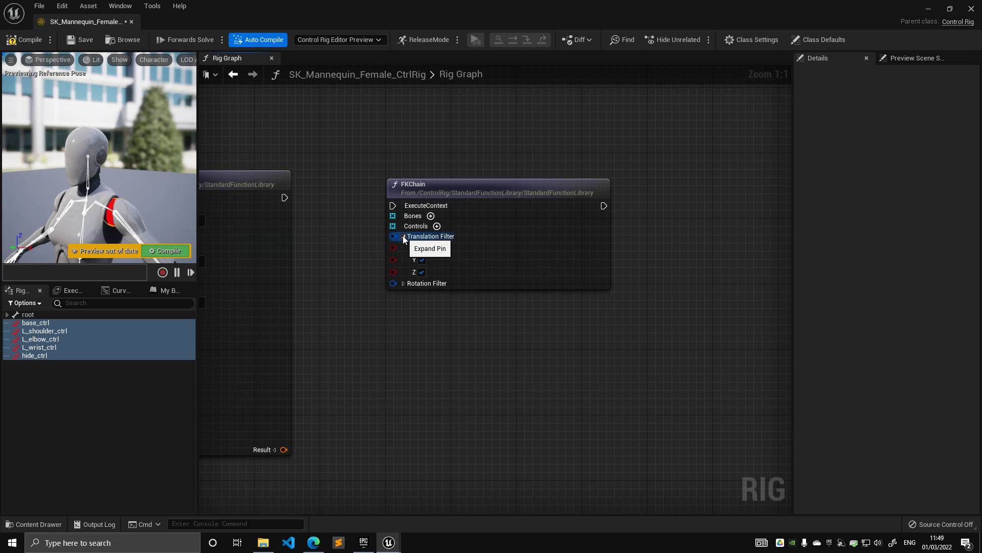
click(403, 283)
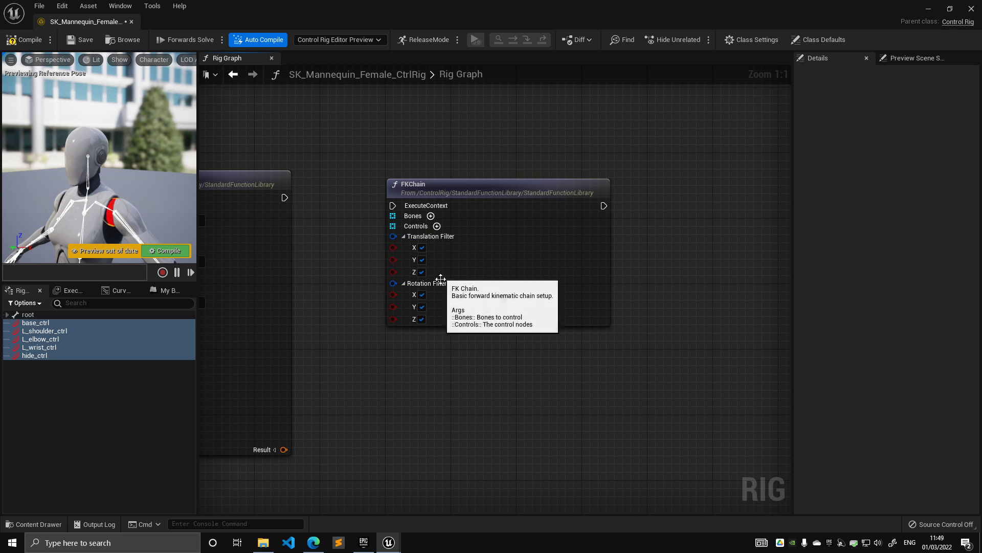
Level the top of the FKChain node with the neighbouring AimAt node and read its description
drag(459, 185, 461, 179)
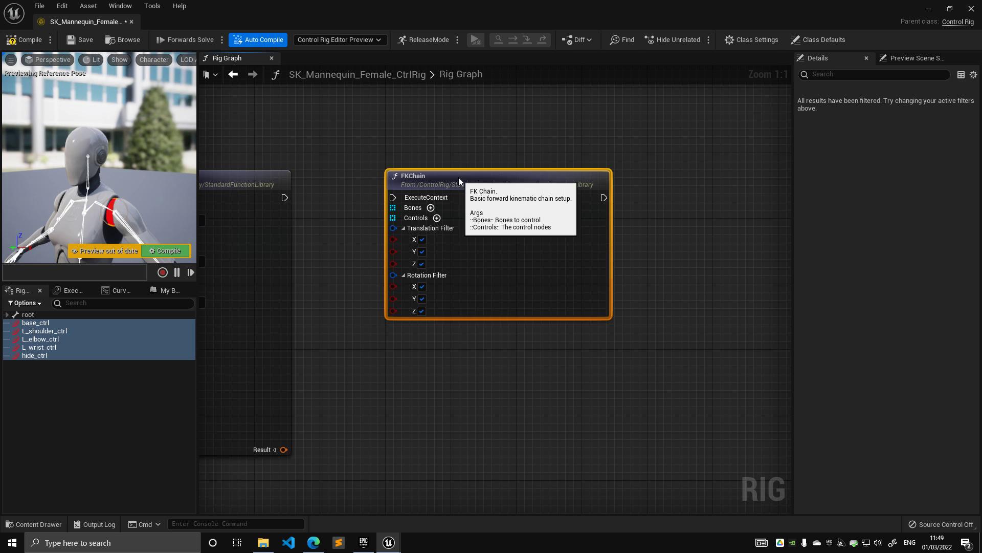
right_drag(394, 155, 426, 141)
right_drag(477, 168, 452, 164)
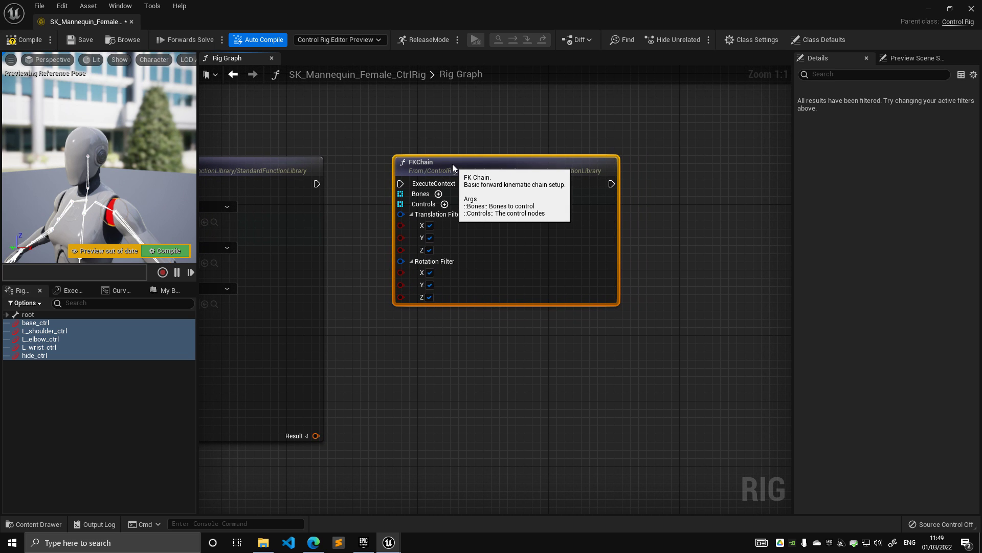
scroll(374, 127, down, 2)
right_drag(649, 207, 550, 223)
scroll(550, 223, up, 2)
right_drag(431, 190, 565, 232)
drag(408, 162, 587, 196)
drag(625, 272, 626, 273)
drag(411, 118, 487, 170)
right_drag(390, 282, 284, 215)
scroll(285, 214, down, 3)
Add a second AimAt node from the Hierarchy category and align it level with FKChain on its output side
click(415, 273)
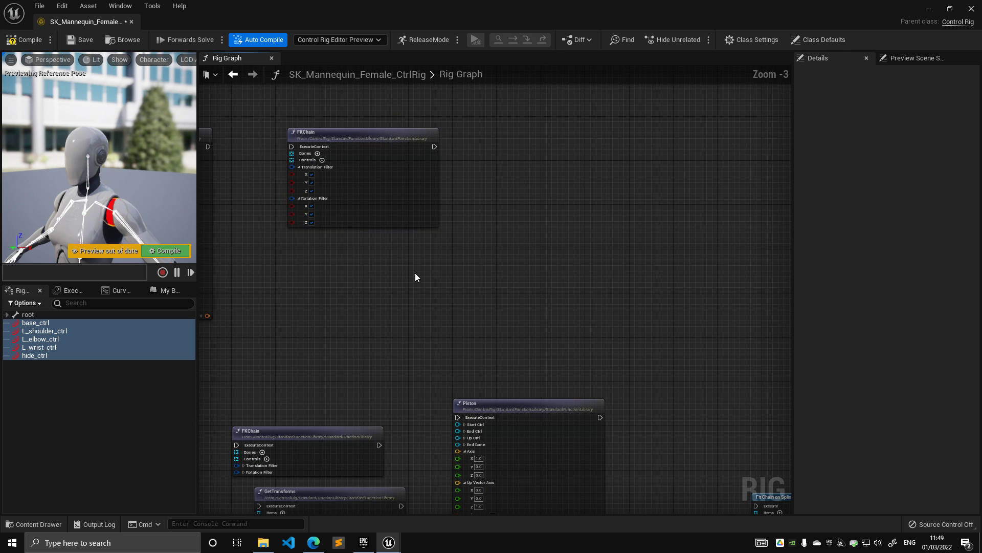
right_click(416, 273)
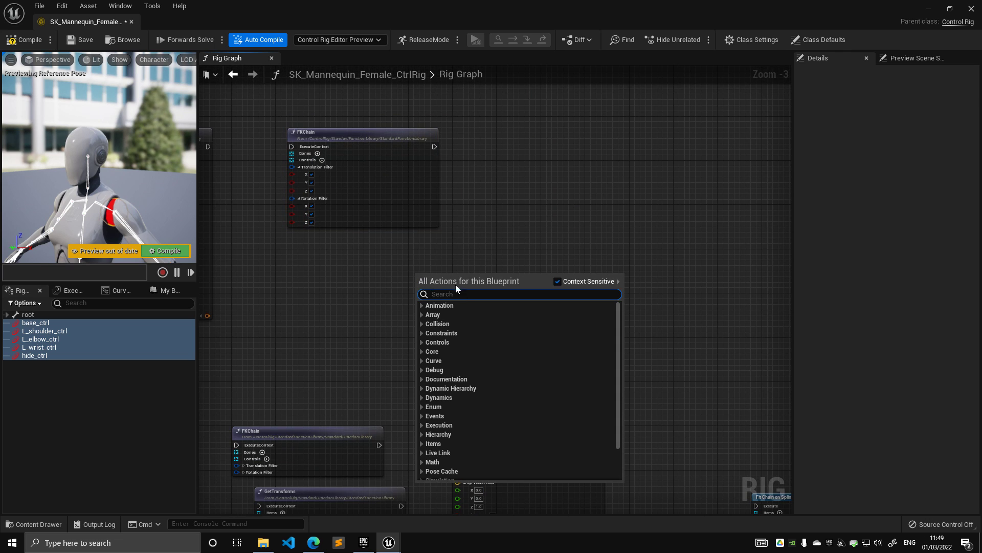
click(425, 434)
scroll(545, 403, down, 3)
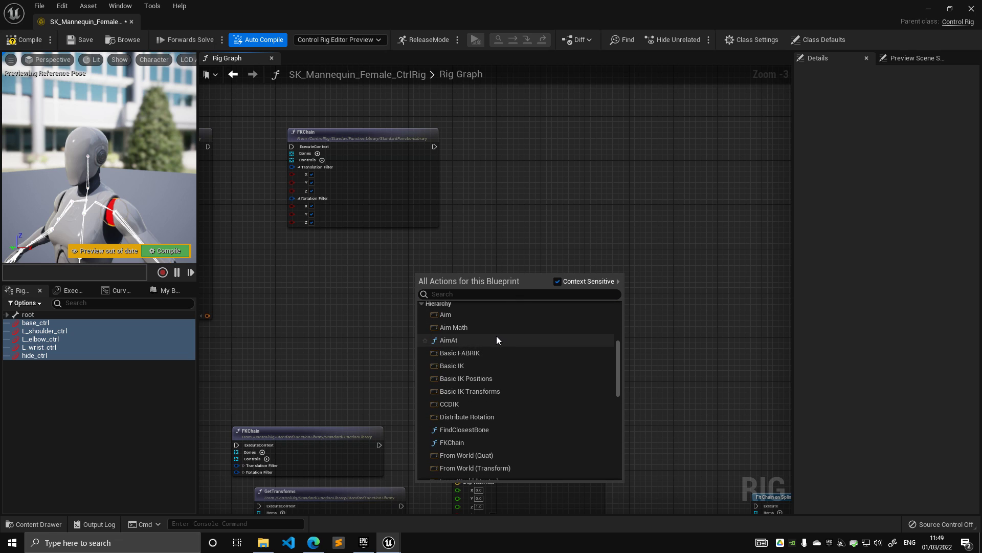
click(496, 340)
drag(467, 279, 529, 143)
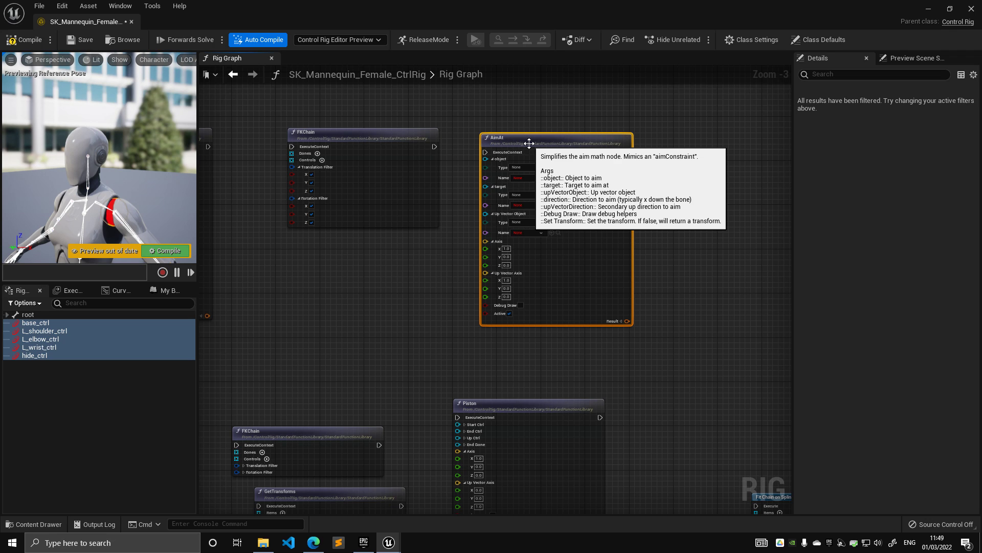
drag(529, 142, 520, 140)
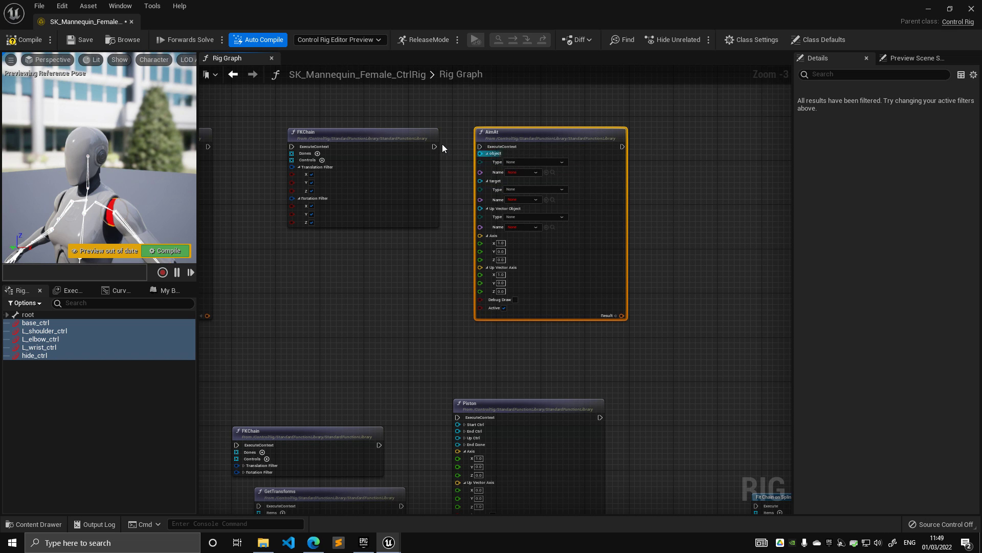
Select the FKChain and second AimAt nodes together and examine AimAt's description, inputs and Result output
scroll(449, 144, up, 3)
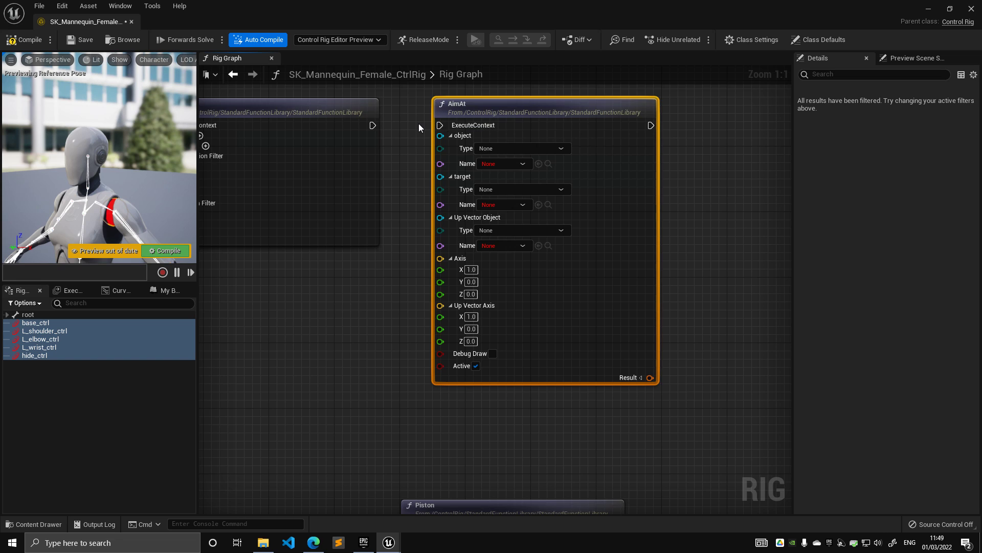
scroll(418, 124, down, 2)
shift+drag(367, 98, 388, 125)
drag(467, 114, 487, 113)
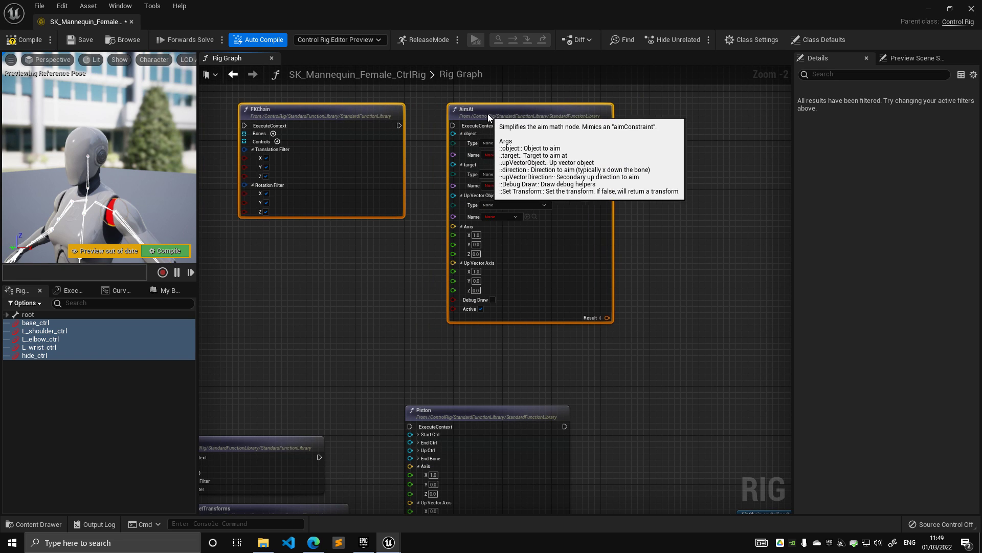
drag(378, 87, 514, 134)
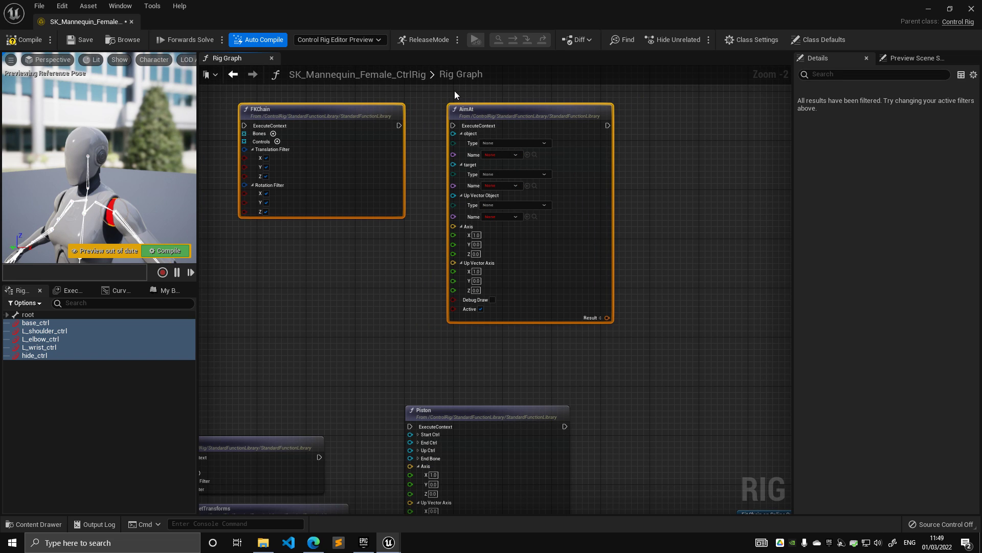
click(674, 250)
right_drag(653, 231, 537, 211)
scroll(530, 202, down, 3)
scroll(513, 176, up, 3)
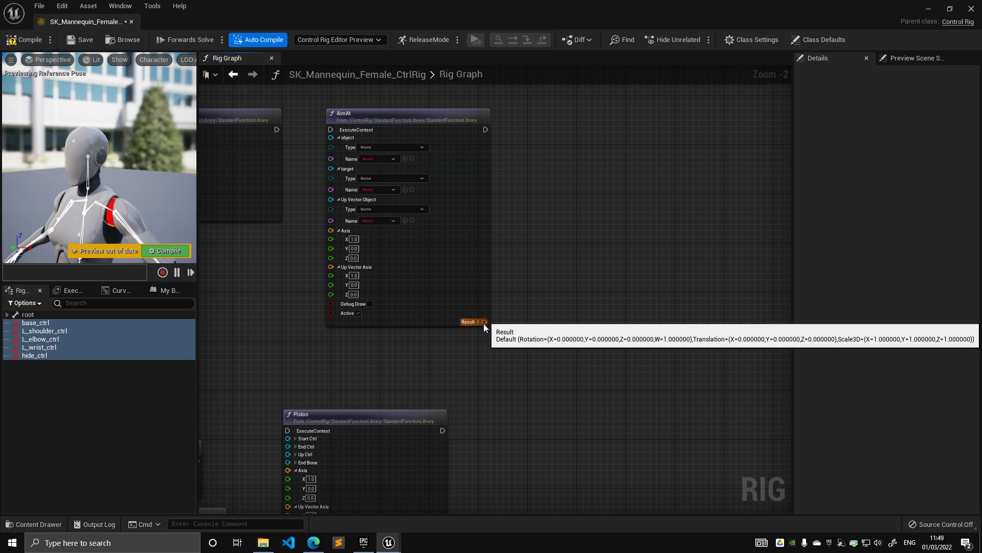
scroll(520, 297, down, 1)
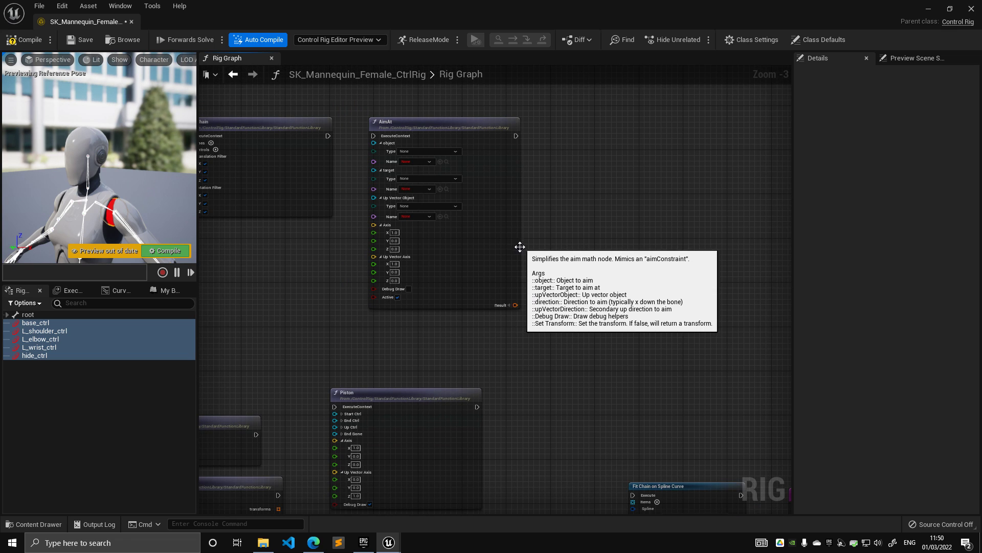
Move the second AimAt node slightly closer to FKChain, keeping their tops level
drag(491, 235, 480, 238)
scroll(537, 244, up, 2)
drag(497, 166, 664, 167)
drag(389, 156, 396, 148)
click(514, 396)
drag(505, 385, 622, 383)
click(564, 293)
scroll(560, 277, down, 2)
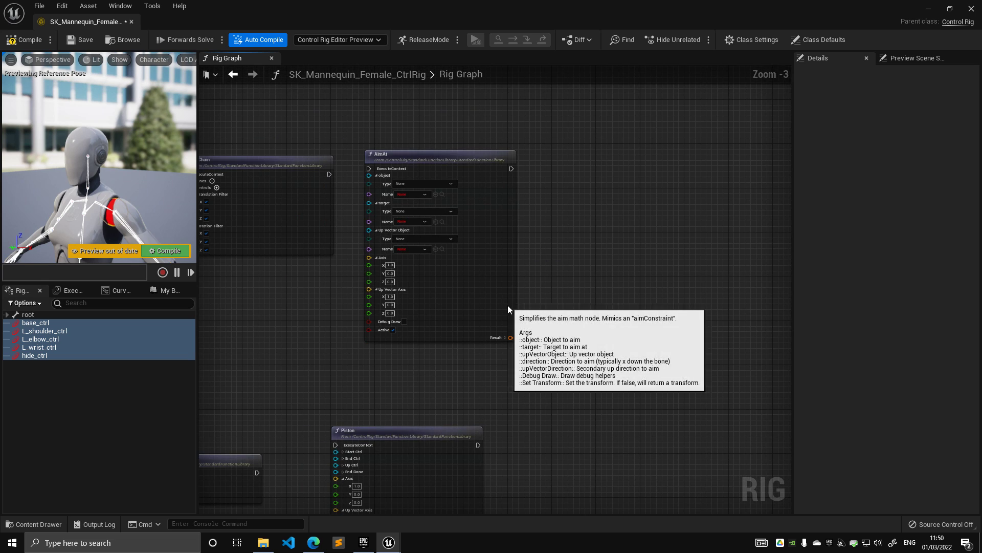
drag(508, 304, 501, 309)
Add a FindClosestBone node from the Hierarchy category and align its top with AimAt on AimAt's output side
click(556, 234)
right_click(557, 234)
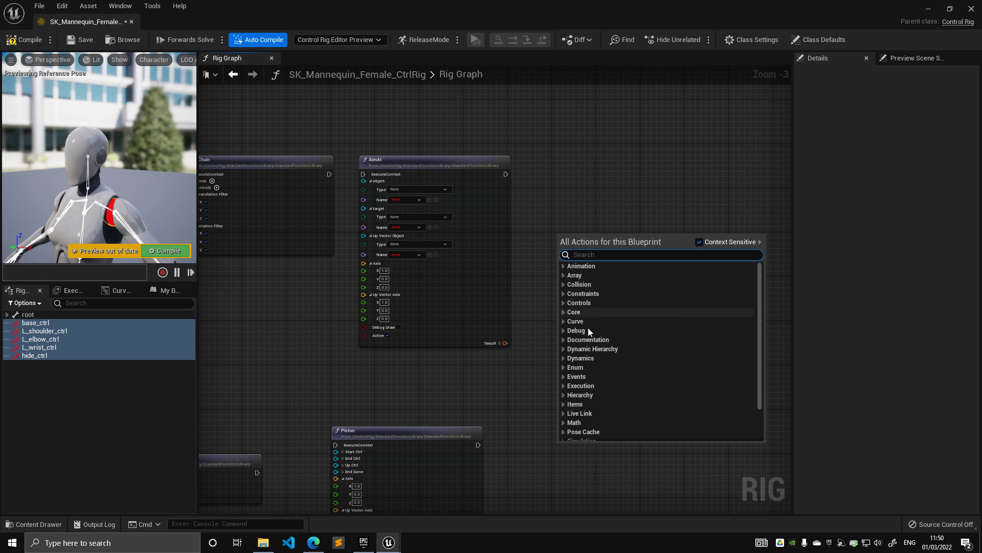
click(565, 394)
scroll(640, 373, down, 3)
scroll(650, 367, down, 3)
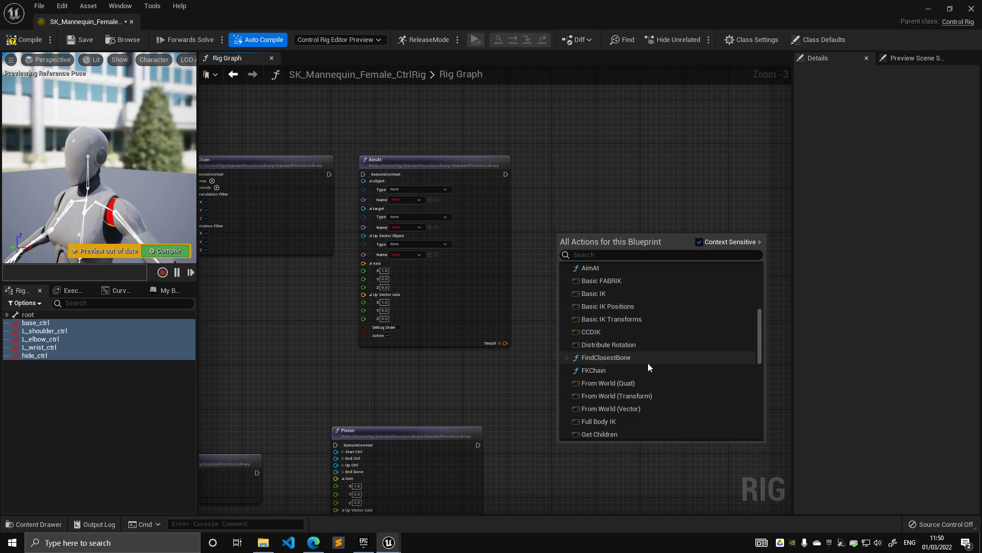
click(645, 357)
drag(611, 235, 598, 161)
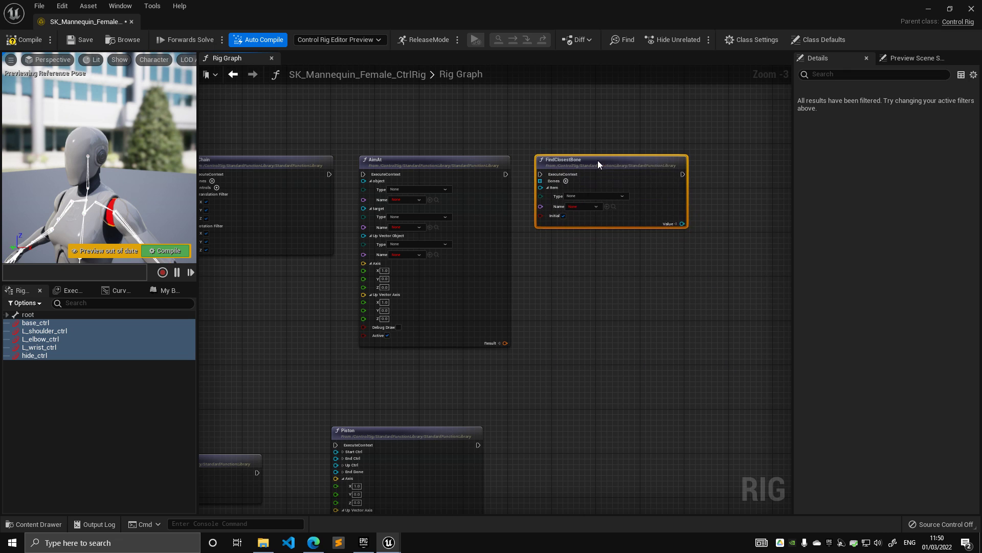
scroll(603, 220, up, 3)
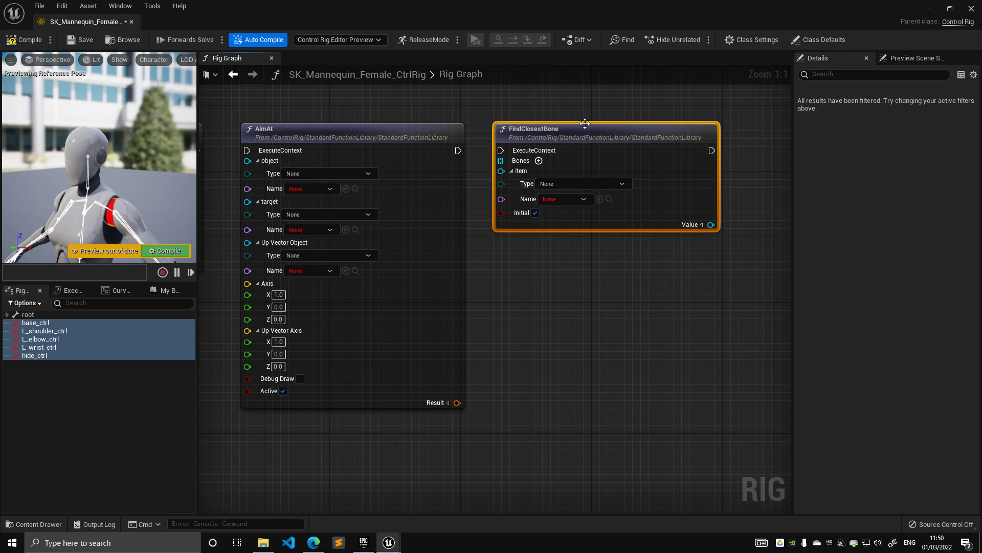
Add an IKTwoBone node from the Hierarchy category near FindClosestBone and move it into the row of function nodes
right_click(561, 326)
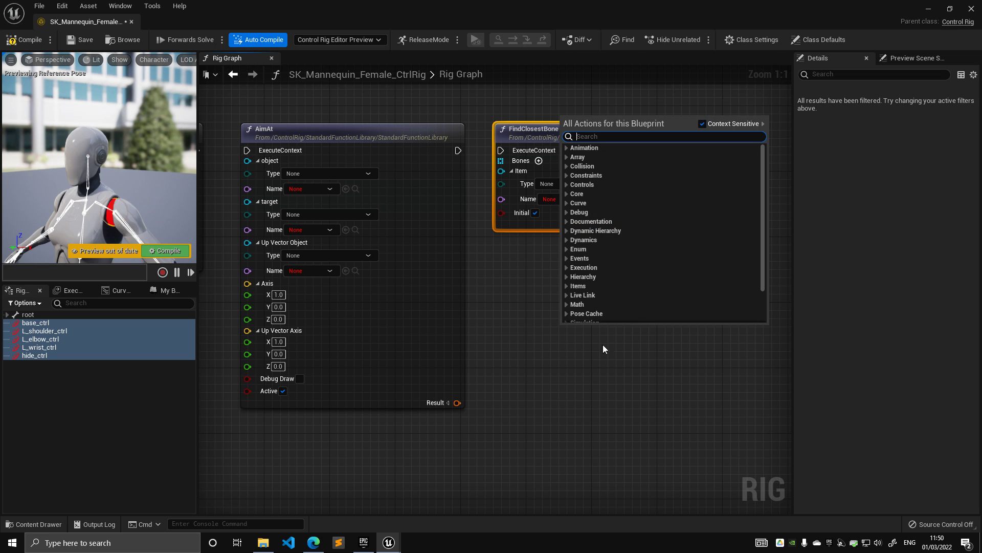
click(609, 276)
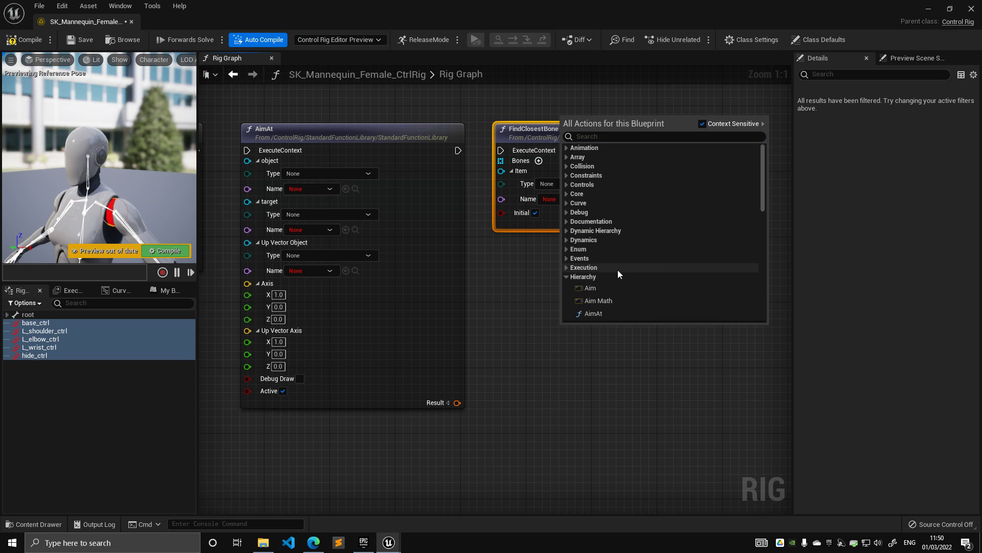
scroll(658, 266, down, 10)
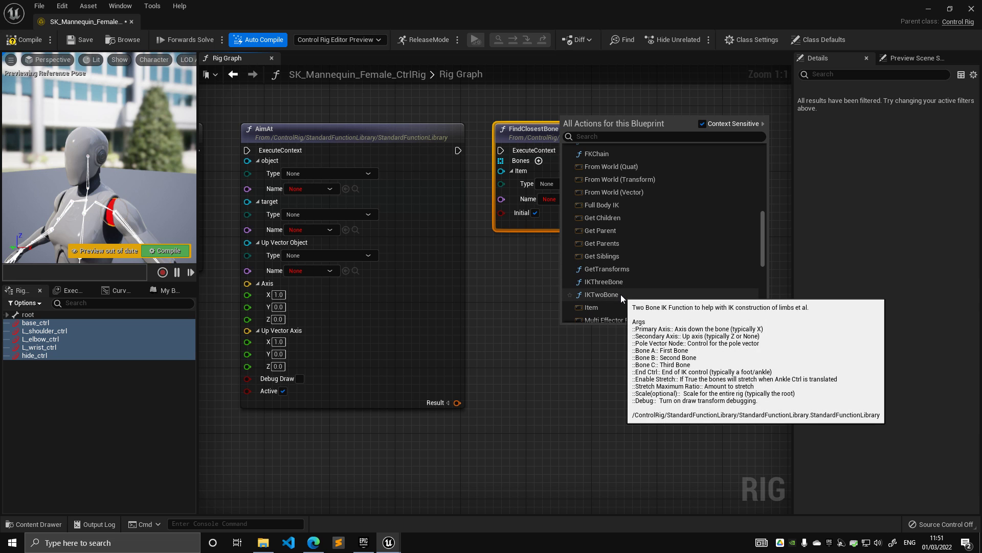
click(621, 294)
right_drag(661, 302, 577, 175)
drag(582, 210, 575, 122)
Shift IKTwoBone clear of FindClosestBone on its output side, with the tops of both nodes roughly level
scroll(664, 238, down, 1)
scroll(664, 238, down, 2)
right_drag(709, 256, 539, 266)
scroll(538, 266, up, 2)
drag(457, 152, 744, 95)
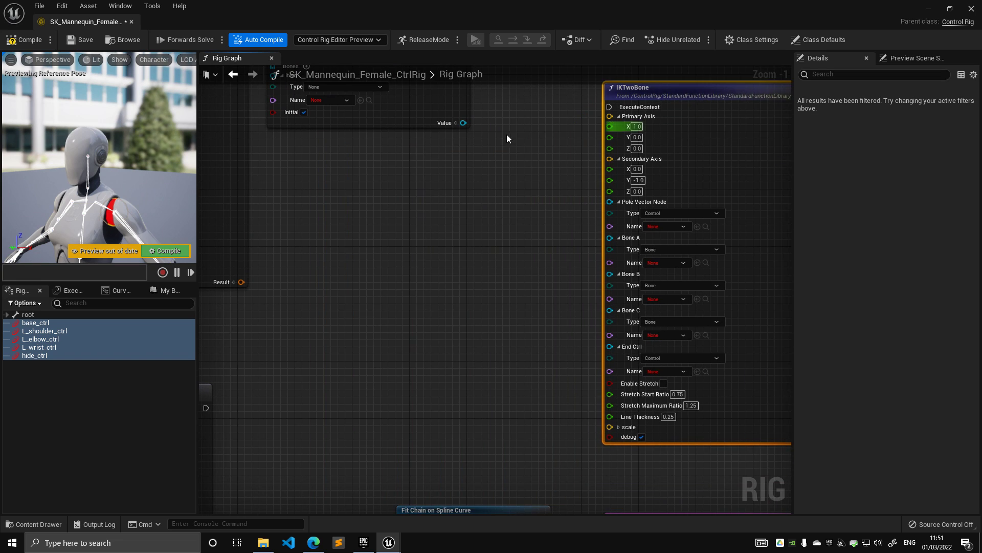
right_drag(536, 133, 328, 182)
drag(480, 143, 401, 95)
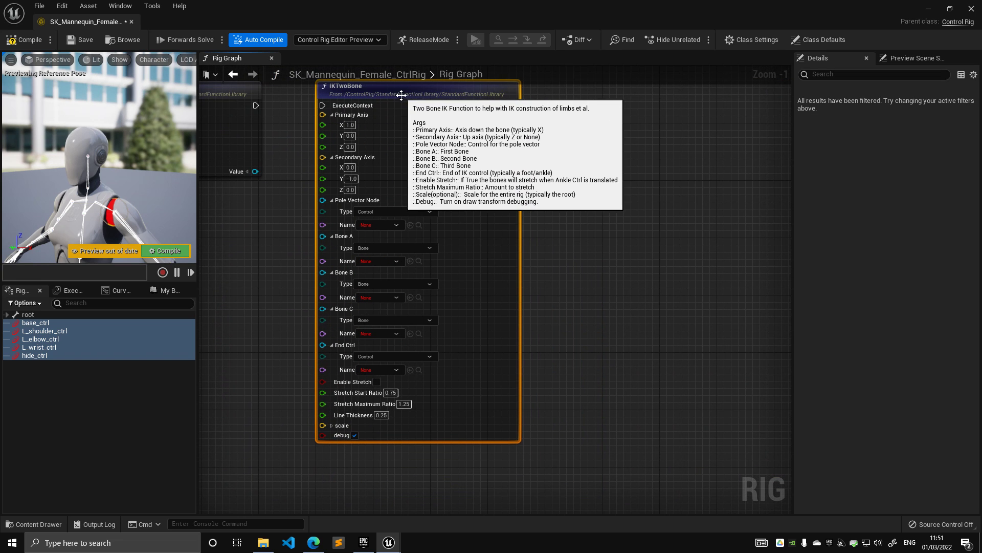
Add a Basic IK node from the Hierarchy category and place it level with IKTwoBone for comparison
right_click(586, 124)
click(594, 286)
scroll(607, 278, down, 5)
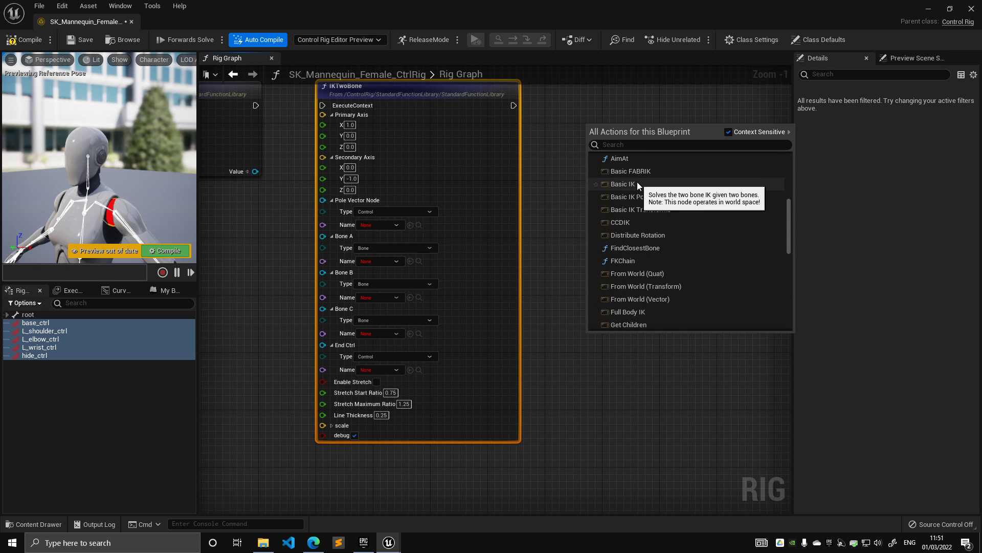
click(637, 182)
drag(629, 129, 595, 86)
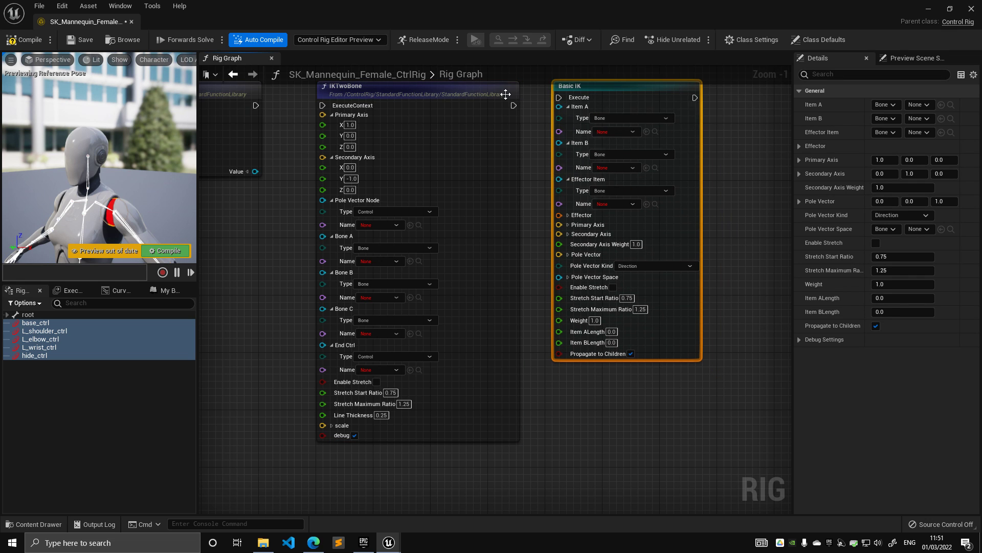
Nudge IKTwoBone beside Basic IK and review its description, axis, pole vector, bone, end control and stretch inputs
right_drag(505, 94, 510, 169)
drag(479, 157, 480, 155)
right_drag(535, 148, 566, 124)
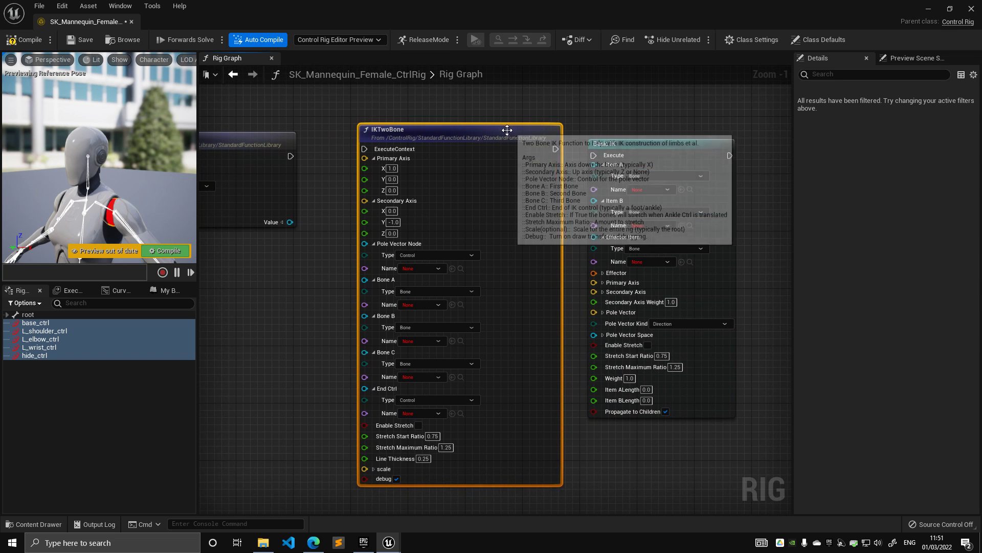
drag(507, 130, 513, 137)
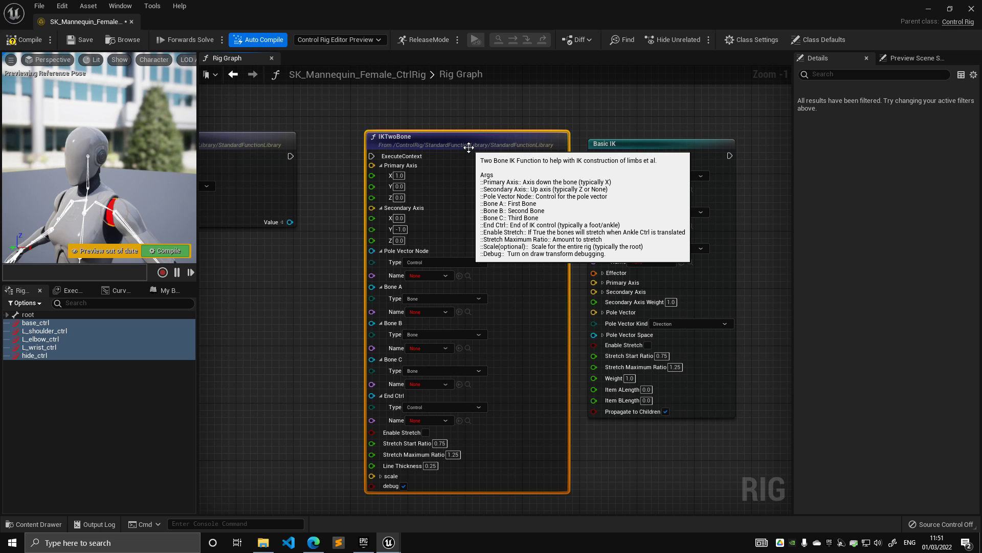
mouse_move(469, 146)
mouse_down()
mouse_move(434, 144)
mouse_move(463, 146)
mouse_up()
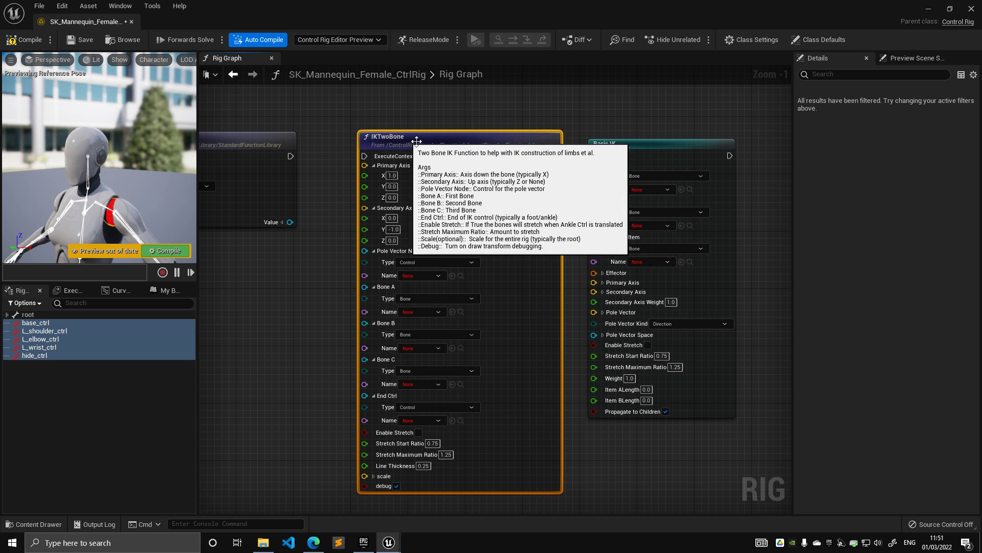
scroll(426, 121, down, 1)
scroll(445, 215, up, 1)
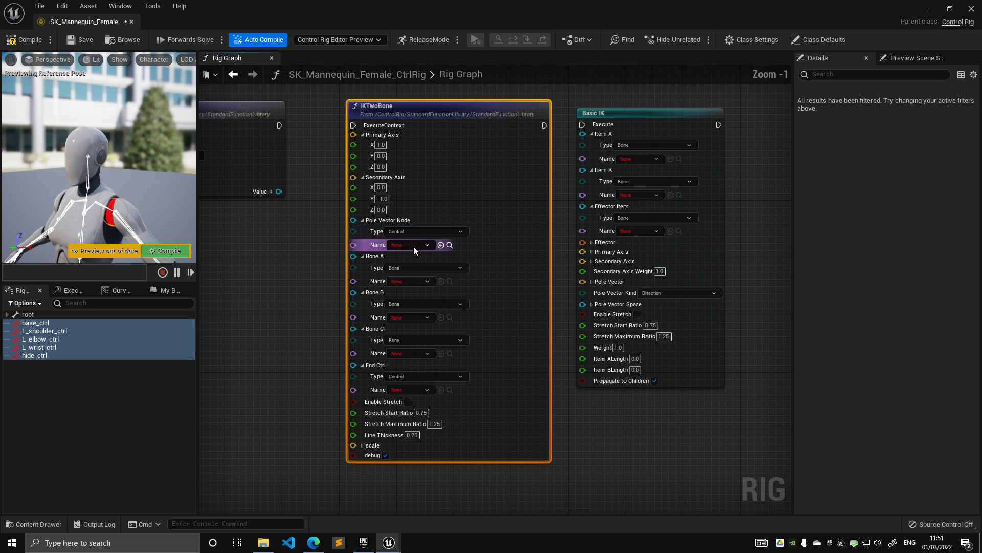
Bring the mannequin's left arm into view in the preview, select L_wrist_ctrl and try manipulating it
scroll(399, 292, down, 2)
right_drag(323, 294, 508, 231)
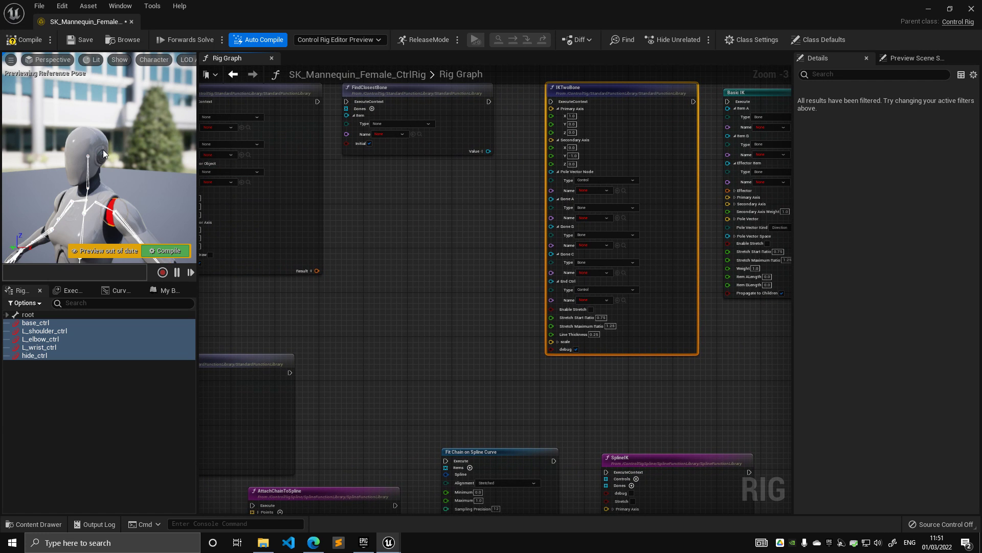
right_drag(110, 151, 88, 177)
click(97, 207)
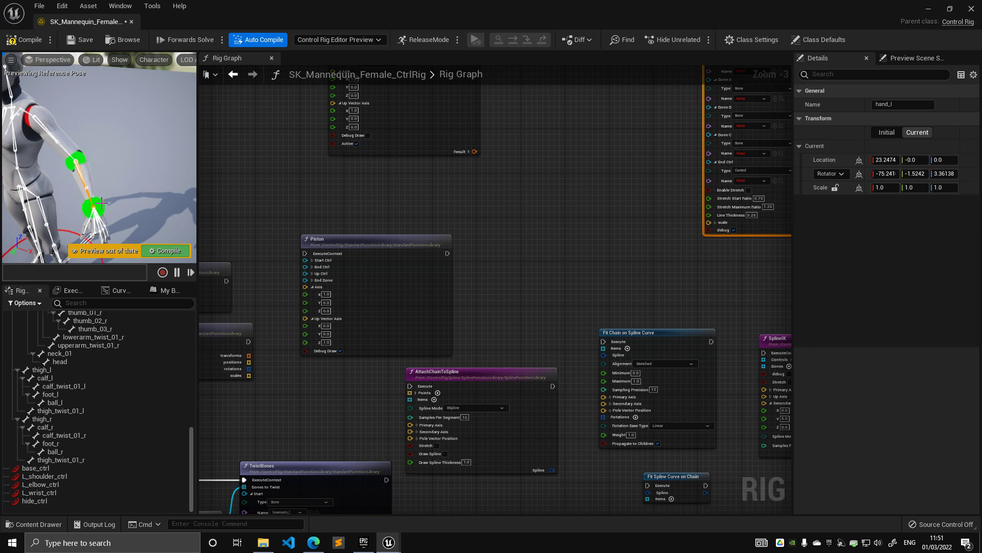
click(96, 208)
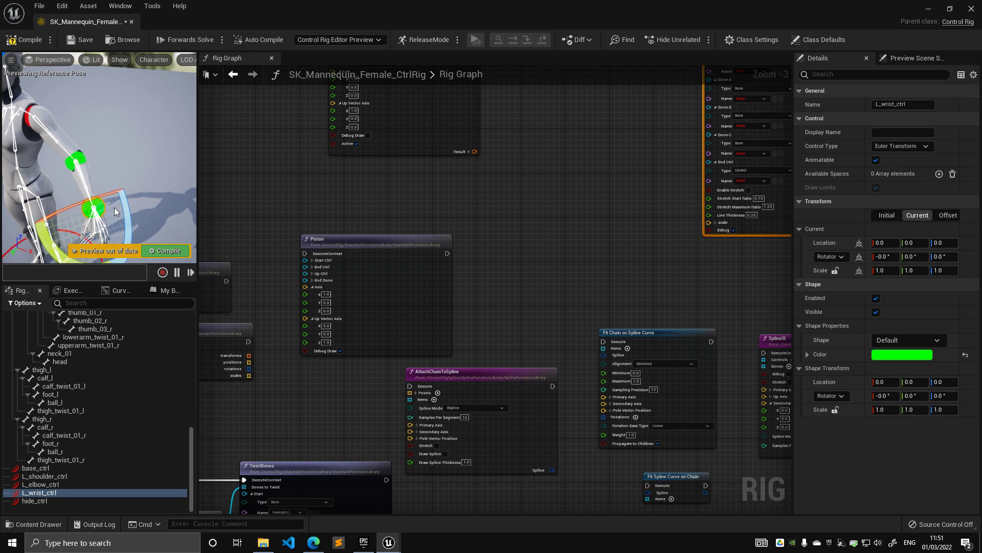
drag(108, 214, 81, 217)
Find the IKTwoBone node wired into the graph and reposition it between Forwards Solve and TwistBones
right_drag(444, 343, 600, 204)
scroll(599, 204, down, 4)
right_drag(423, 224, 489, 169)
scroll(488, 169, up, 4)
right_drag(398, 217, 469, 158)
scroll(427, 157, up, 1)
scroll(449, 120, down, 2)
drag(259, 201, 526, 142)
drag(431, 189, 441, 221)
right_drag(509, 182, 313, 150)
scroll(500, 179, up, 3)
drag(430, 149, 522, 106)
right_drag(386, 127, 372, 243)
drag(367, 197, 430, 241)
drag(473, 228, 470, 189)
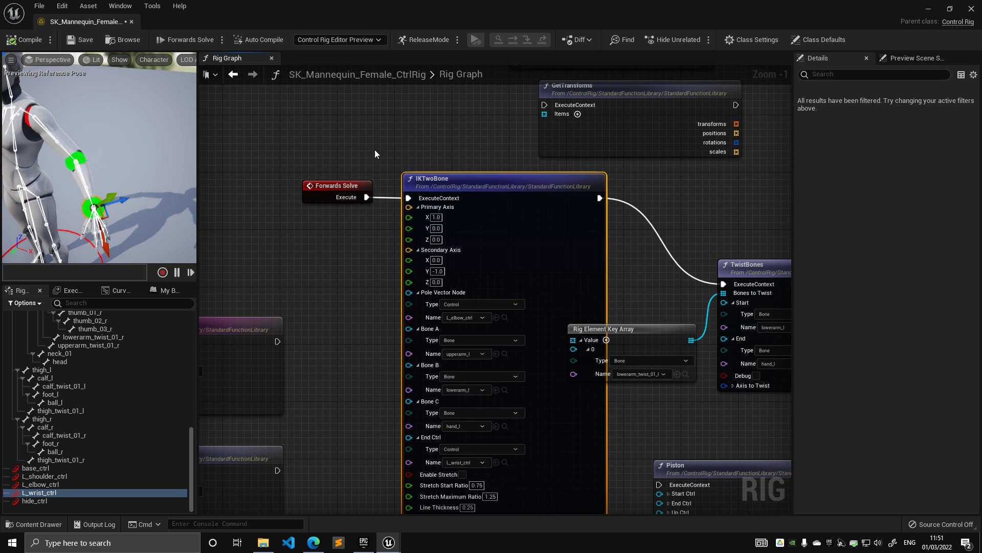
Review the wired IKTwoBone's control and bone assignments, nudge it towards Forwards Solve and select both nodes together
scroll(470, 298, down, 1)
scroll(511, 435, up, 2)
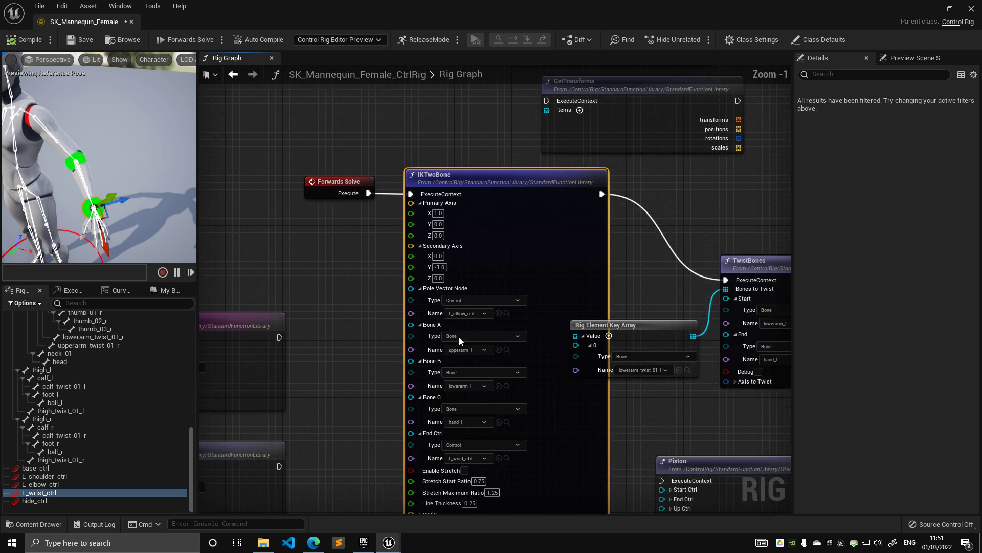
scroll(362, 201, down, 1)
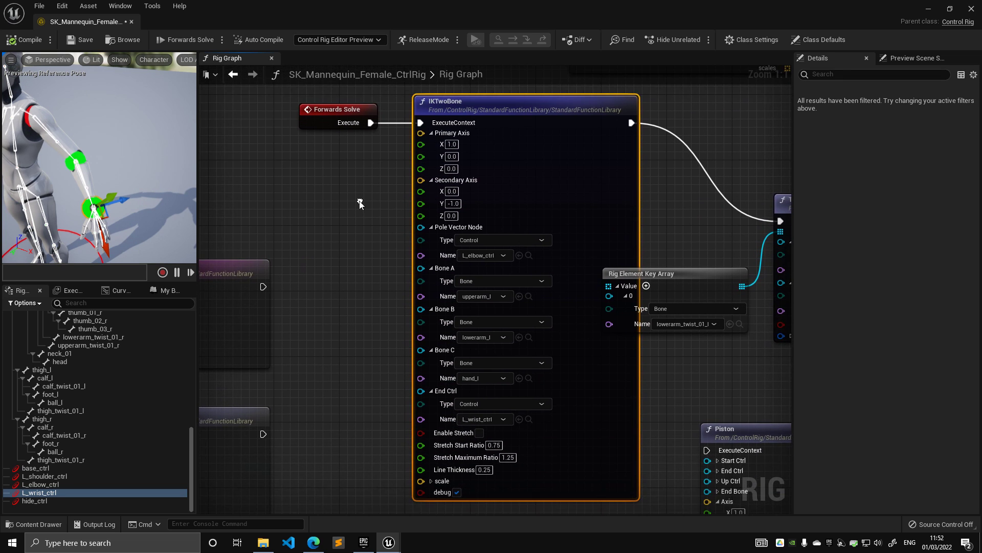
right_drag(365, 212, 365, 251)
mouse_move(469, 180)
mouse_down()
mouse_move(433, 178)
mouse_move(460, 177)
mouse_up()
drag(324, 125, 471, 210)
Raise L_wrist_ctrl to bend the left arm and pull L_elbow_ctrl away from the elbow to about (-22, -52, 6)
mouse_move(104, 214)
mouse_down()
mouse_move(90, 177)
mouse_move(95, 200)
mouse_up()
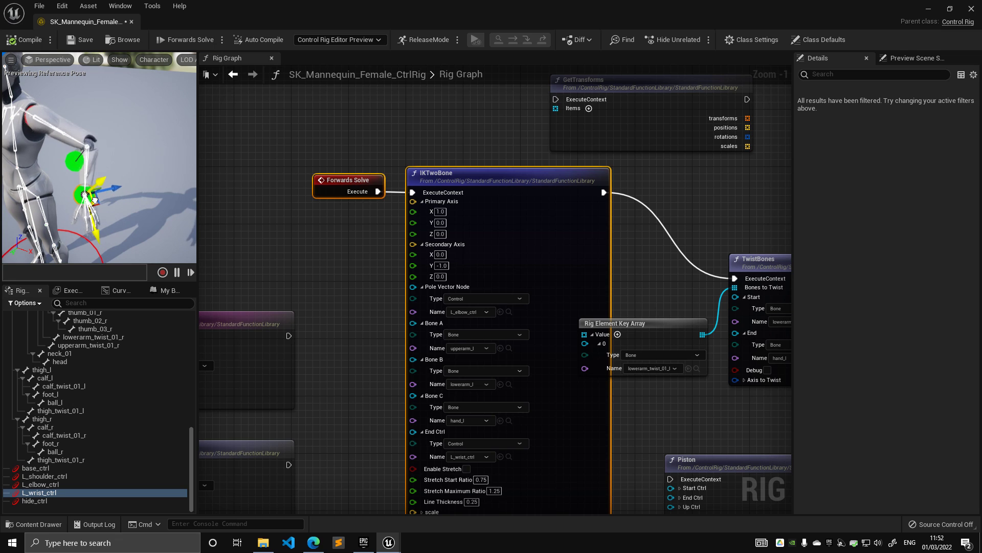
click(82, 156)
drag(82, 156, 126, 133)
mouse_move(126, 133)
right_down()
mouse_move(115, 125)
mouse_move(141, 140)
right_up()
key(w)
drag(161, 98, 193, 105)
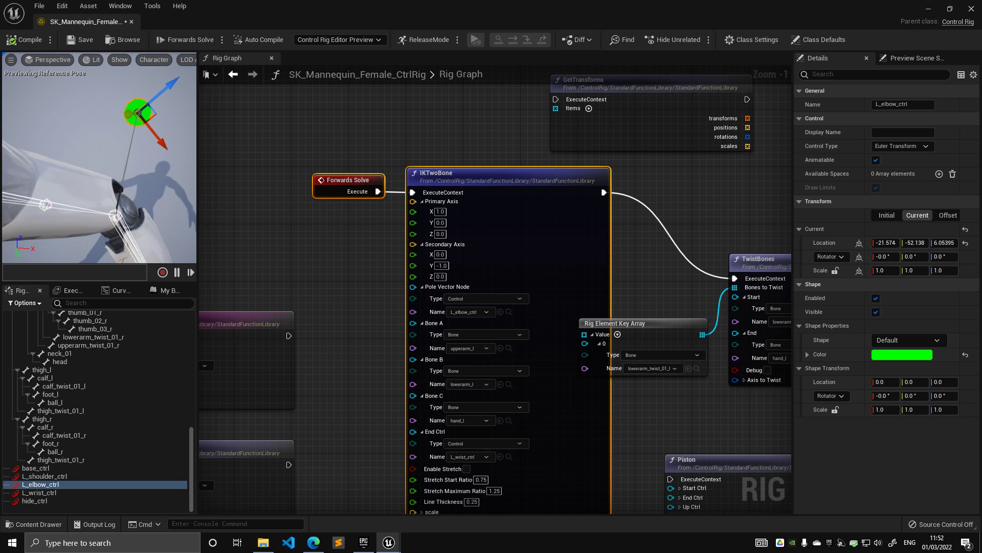
right_drag(179, 115, 176, 102)
Move the Basic IK node from the far end of the function row to the Piston node near the wired network
mouse_move(459, 186)
mouse_down()
mouse_move(481, 194)
mouse_move(452, 194)
mouse_up()
right_drag(471, 139, 343, 173)
scroll(344, 173, down, 2)
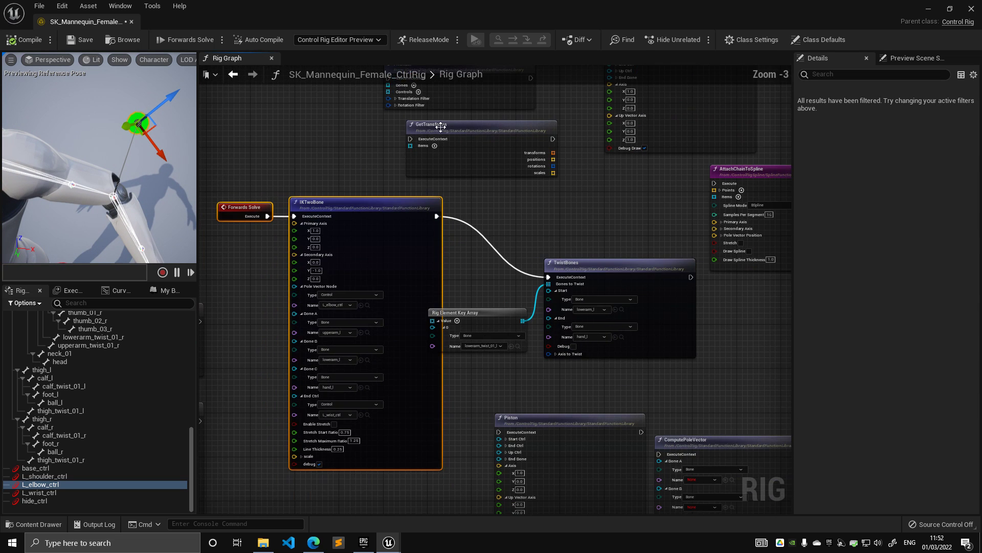
right_drag(476, 104, 397, 225)
right_drag(499, 353, 601, 409)
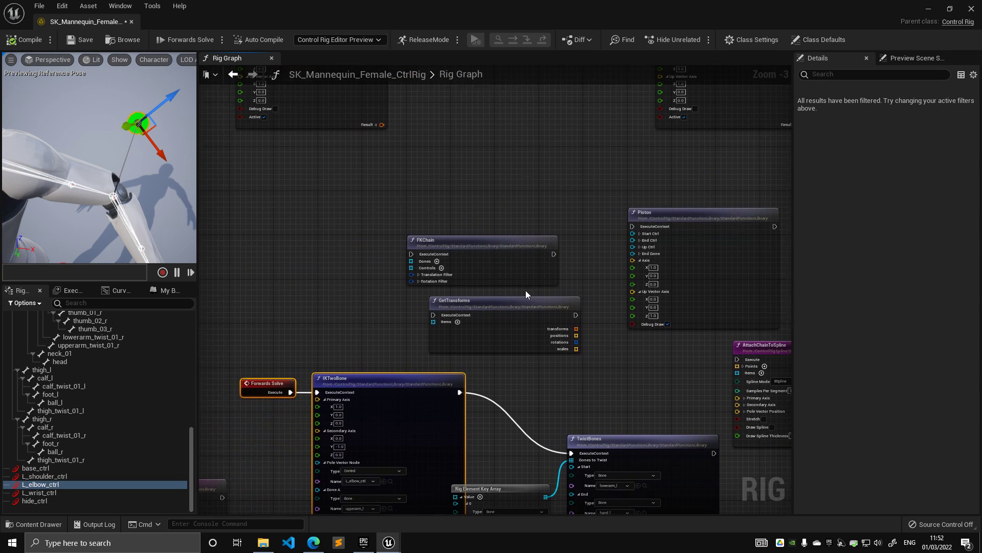
right_drag(529, 293, 446, 459)
scroll(453, 215, down, 4)
scroll(453, 215, up, 3)
right_drag(489, 228, 238, 205)
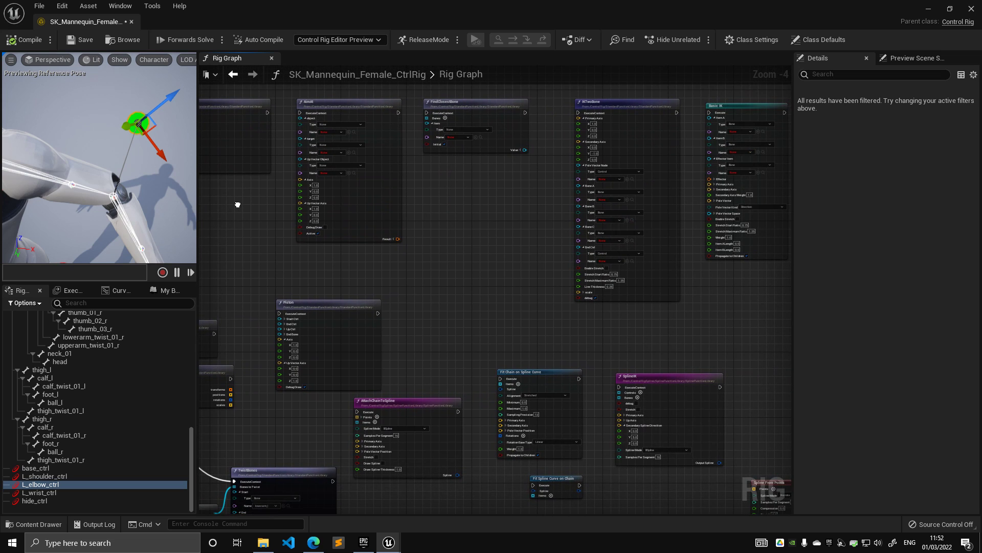
drag(752, 113, 209, 218)
right_drag(260, 204, 576, 104)
scroll(484, 255, up, 2)
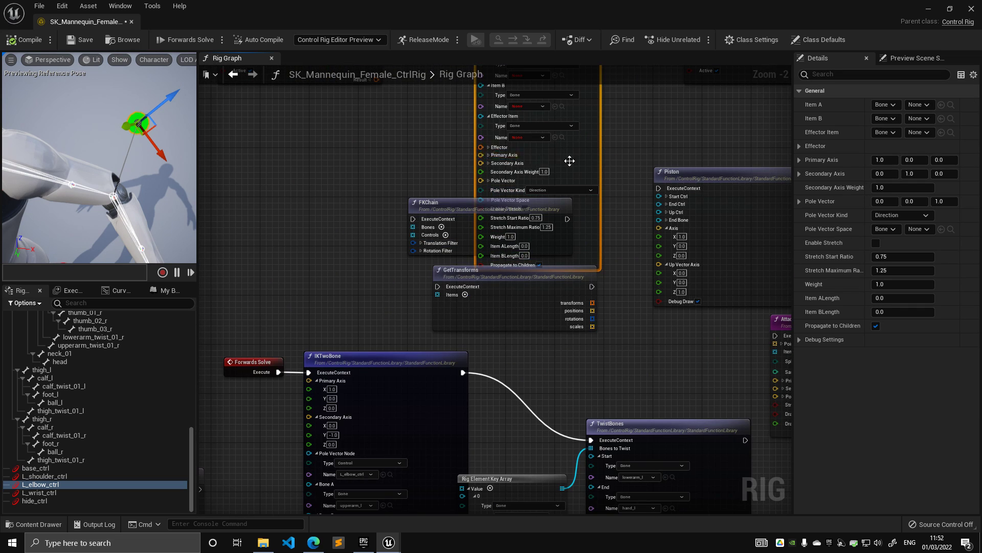
drag(568, 160, 717, 153)
Pull L_elbow_ctrl slightly farther from the arm, then nudge the wired IKTwoBone node and read its description
right_drag(344, 207, 339, 108)
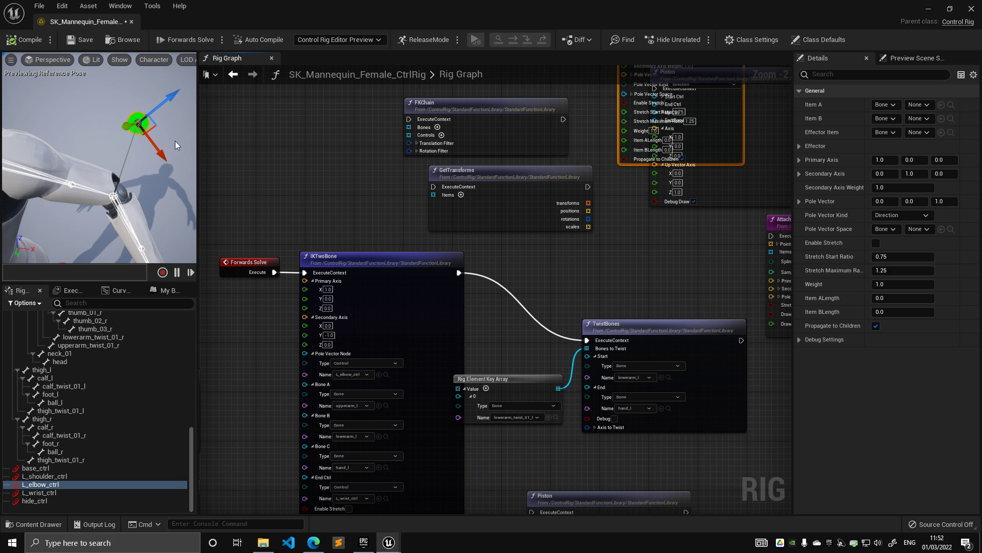
mouse_move(154, 124)
mouse_down()
mouse_move(173, 115)
mouse_move(118, 141)
mouse_move(196, 104)
mouse_move(165, 126)
mouse_move(187, 107)
mouse_move(165, 114)
mouse_up()
mouse_move(380, 267)
mouse_down()
mouse_move(387, 275)
mouse_move(366, 259)
mouse_up()
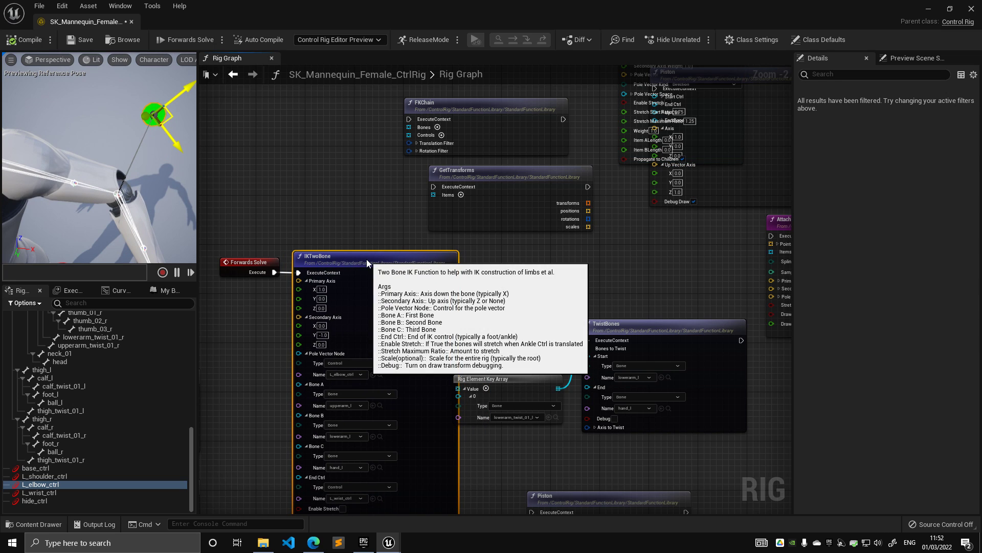
Add another Piston node from the Hierarchy category and place it in the empty area above Forwards Solve
right_click(272, 117)
click(279, 276)
scroll(368, 263, down, 5)
scroll(365, 266, down, 4)
scroll(355, 262, up, 3)
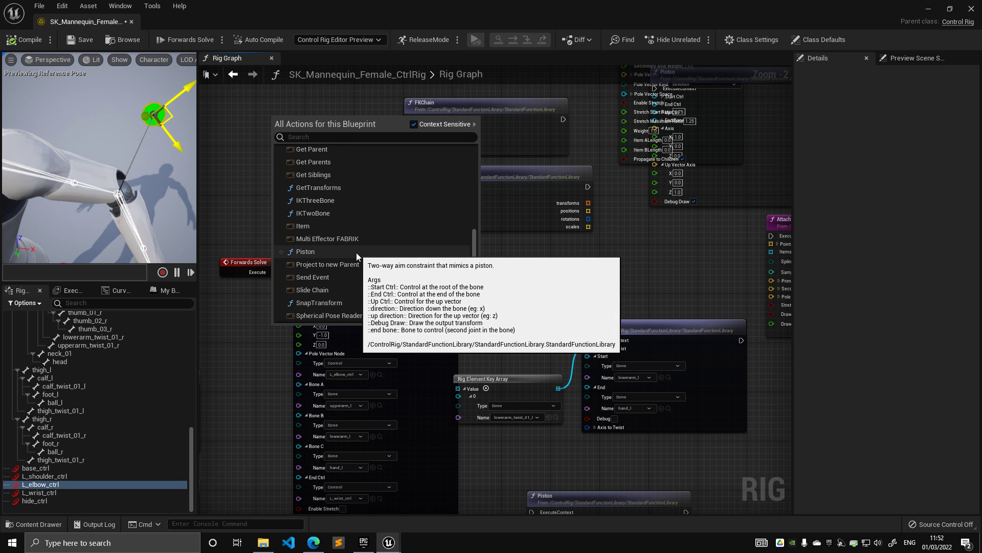
click(356, 252)
right_drag(282, 110, 520, 222)
drag(521, 231, 399, 128)
right_drag(301, 217, 334, 285)
scroll(407, 271, down, 2)
drag(412, 206, 411, 243)
right_drag(410, 243, 227, 369)
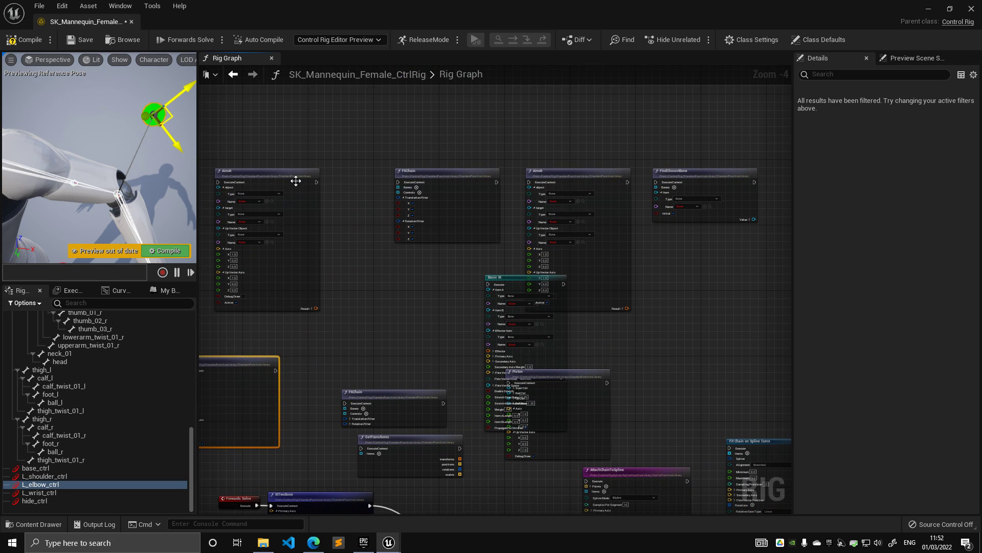
Move the first AimAt node down beside the new Piston node and level their tops for comparison
drag(270, 177, 378, 266)
right_drag(226, 276, 324, 177)
scroll(324, 178, up, 2)
drag(324, 312, 364, 157)
right_drag(387, 124, 308, 140)
scroll(310, 140, up, 1)
mouse_move(463, 168)
mouse_down()
mouse_move(470, 160)
mouse_move(459, 165)
mouse_up()
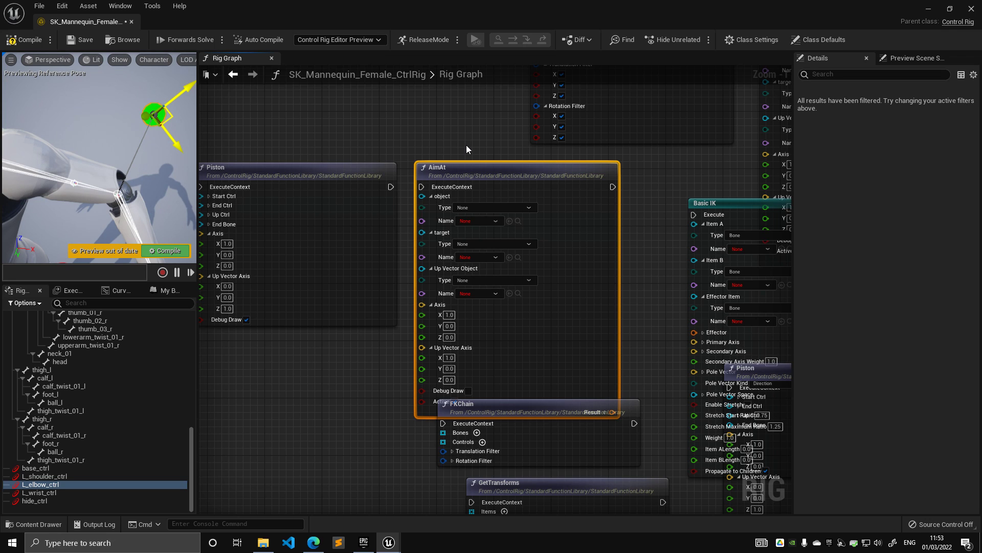
Move AimAt slightly closer to the new Piston node and select Piston to inspect its inputs
right_drag(466, 146, 501, 172)
scroll(502, 172, down, 1)
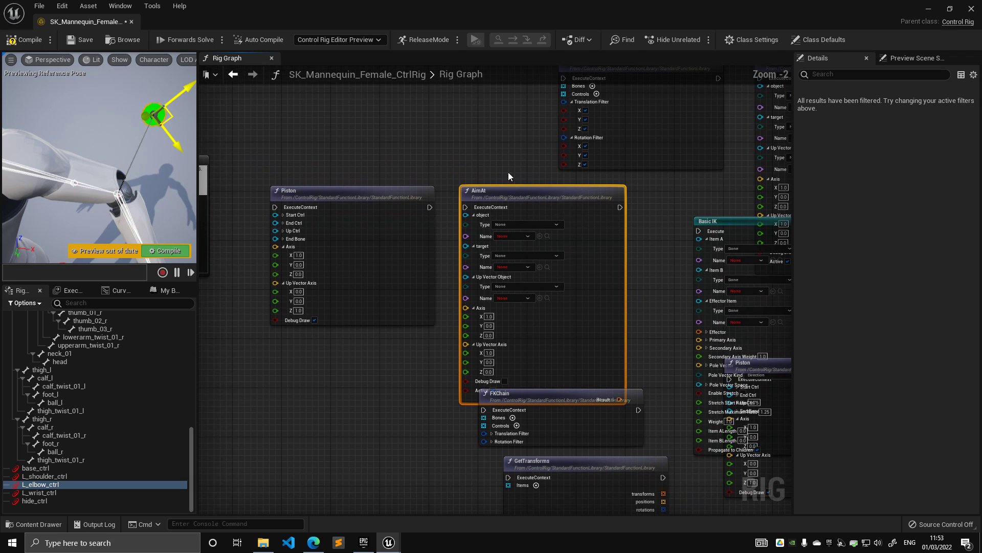
drag(512, 190, 505, 191)
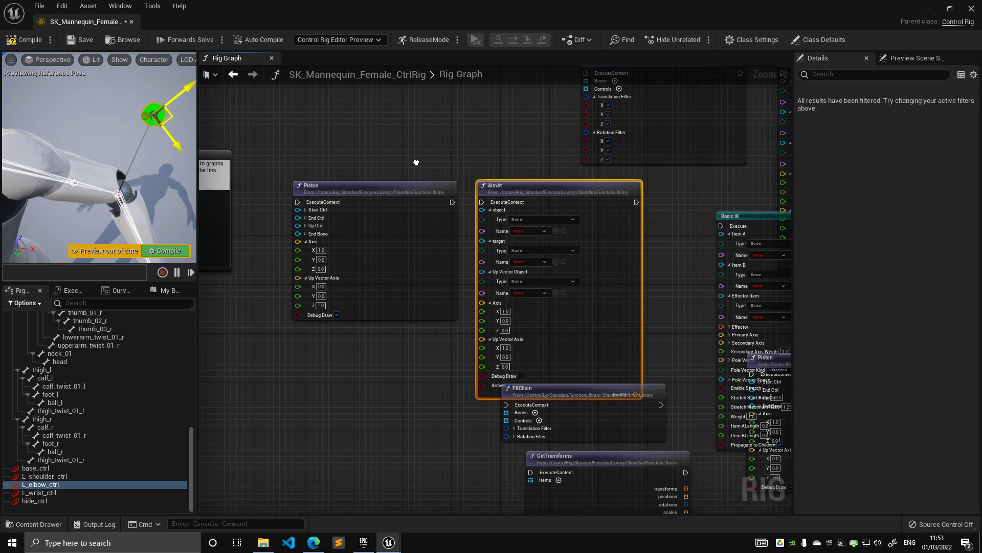
scroll(404, 160, up, 2)
click(417, 183)
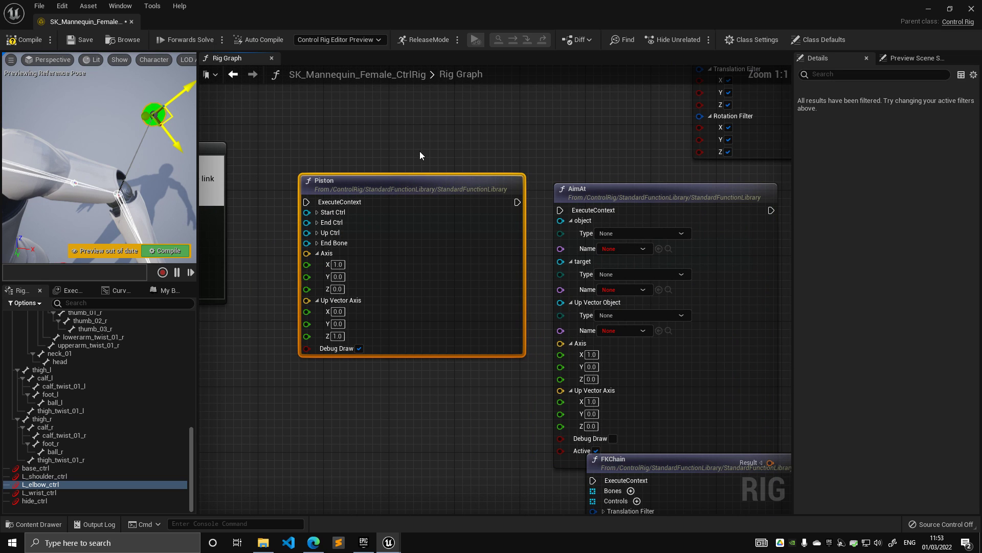
Shift Piston slightly away from AimAt, then move AimAt closer to it with their tops level and deselect
drag(405, 183, 397, 183)
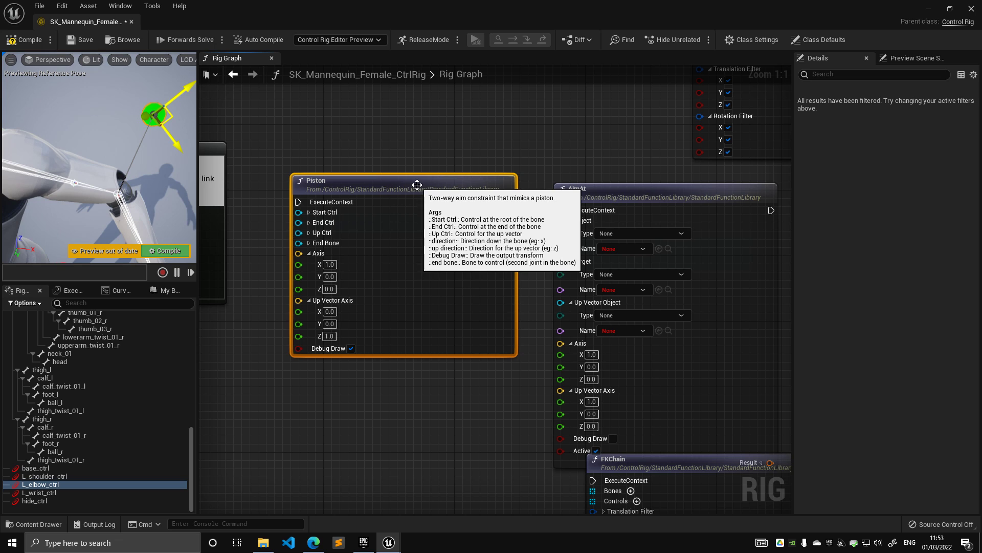
drag(696, 193, 672, 184)
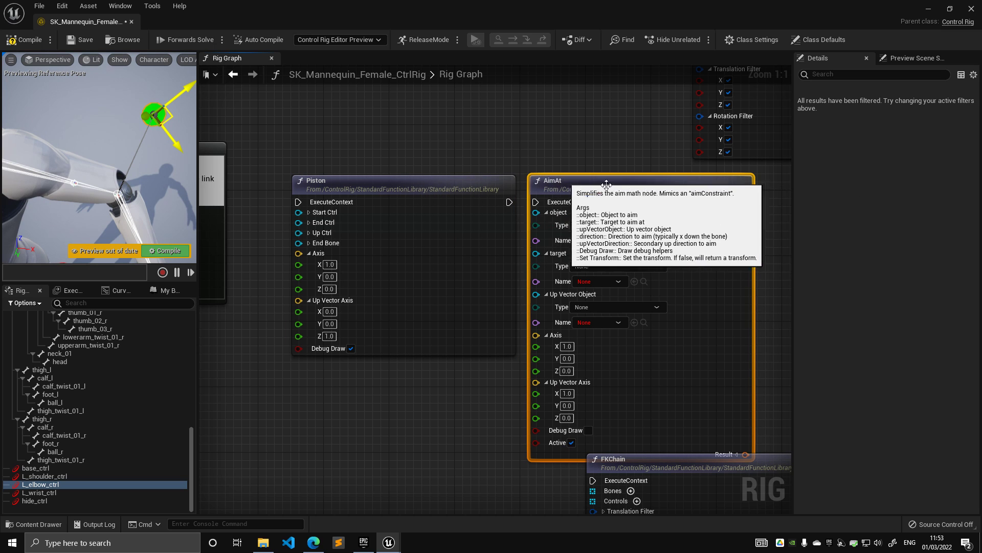
right_drag(522, 121, 519, 296)
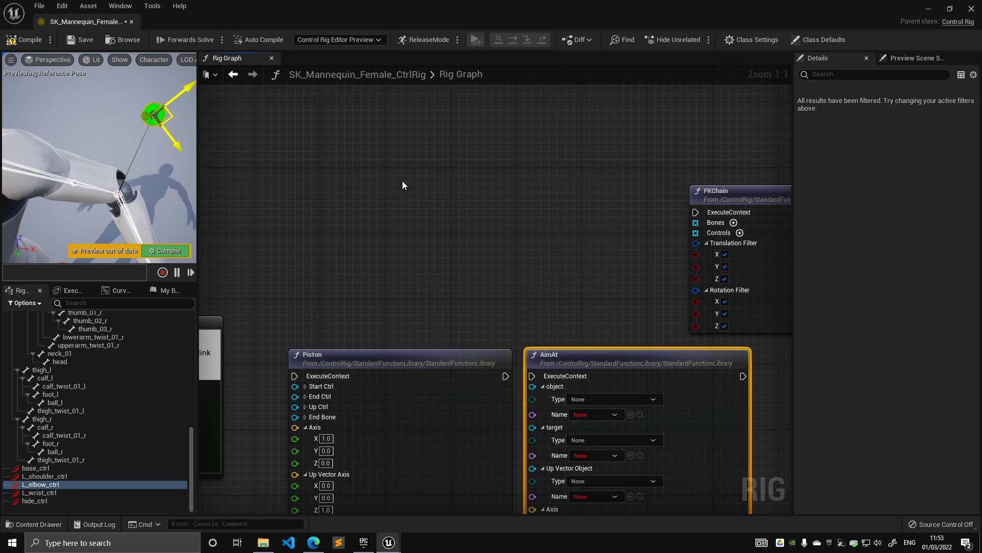
click(354, 189)
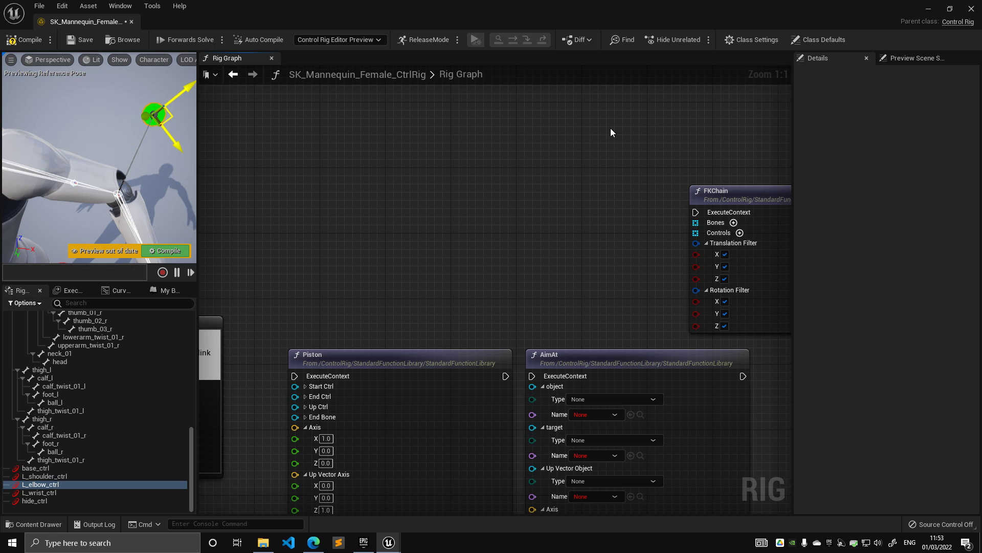
Read the Piston node's description and shift the node slightly farther from AimAt
right_drag(389, 134, 266, 143)
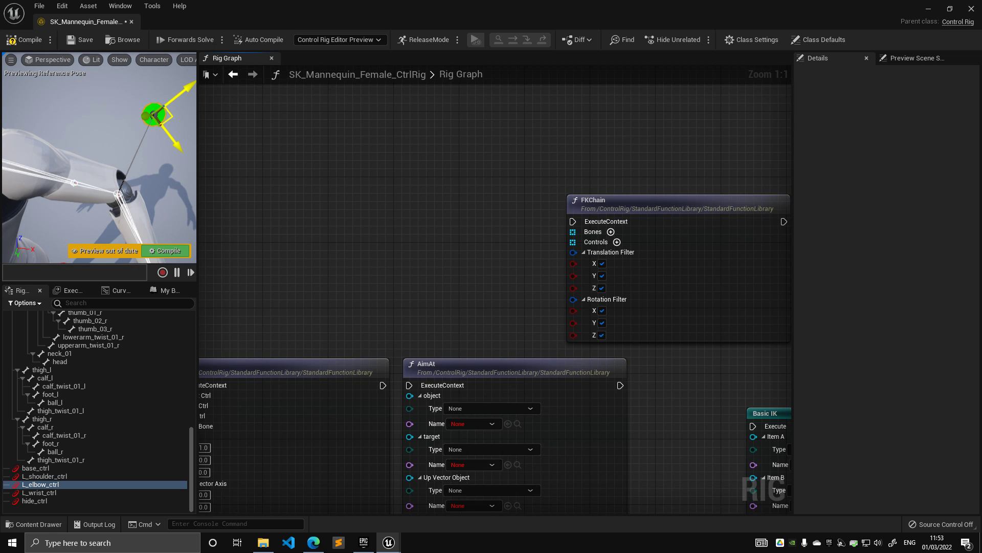
right_drag(426, 120, 592, 108)
right_drag(382, 261, 480, 132)
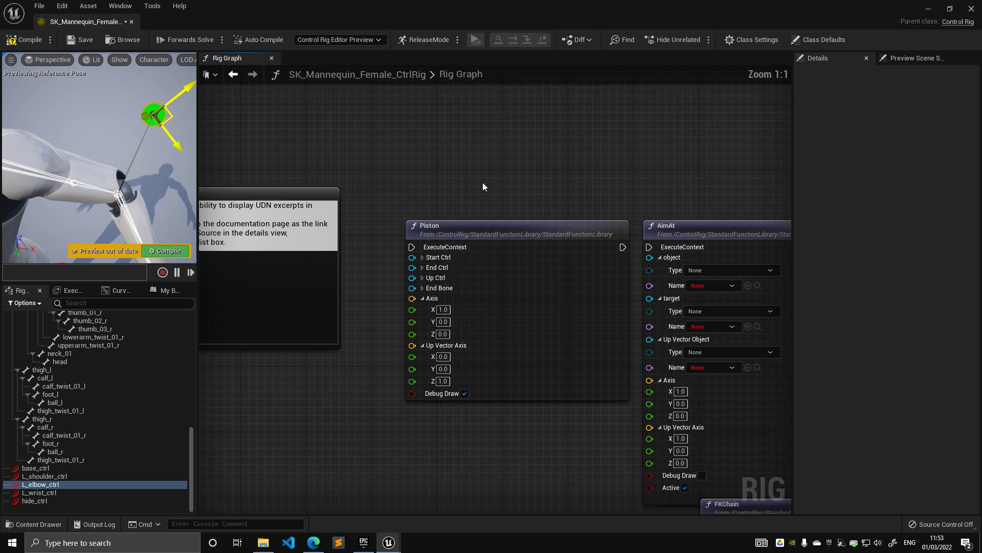
mouse_move(474, 236)
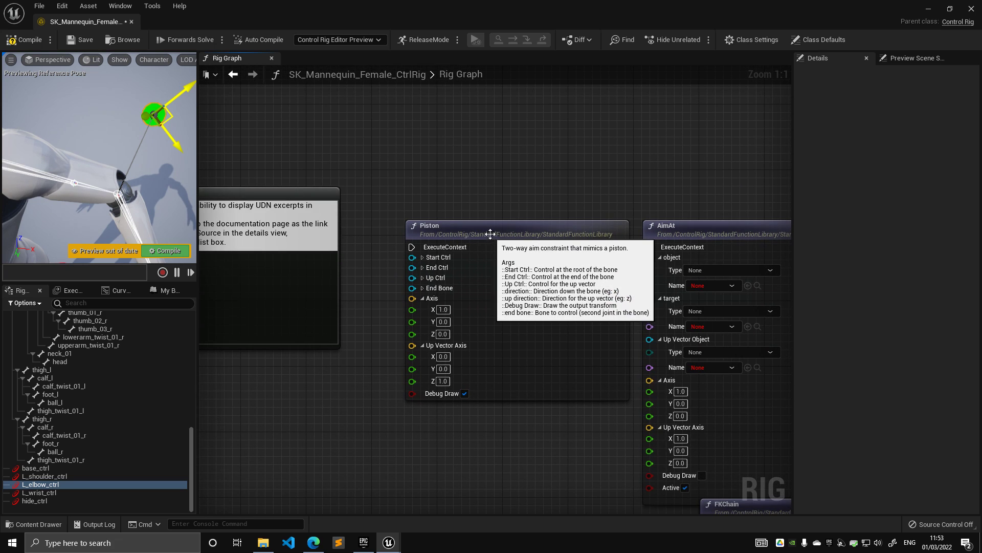
drag(489, 228, 466, 228)
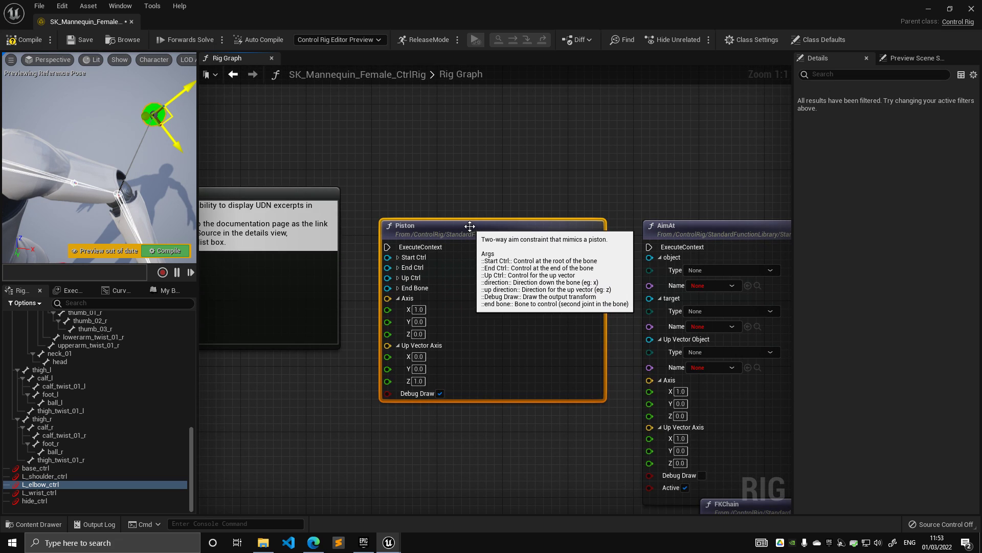
scroll(433, 173, down, 2)
right_drag(433, 172, 454, 246)
scroll(454, 246, up, 1)
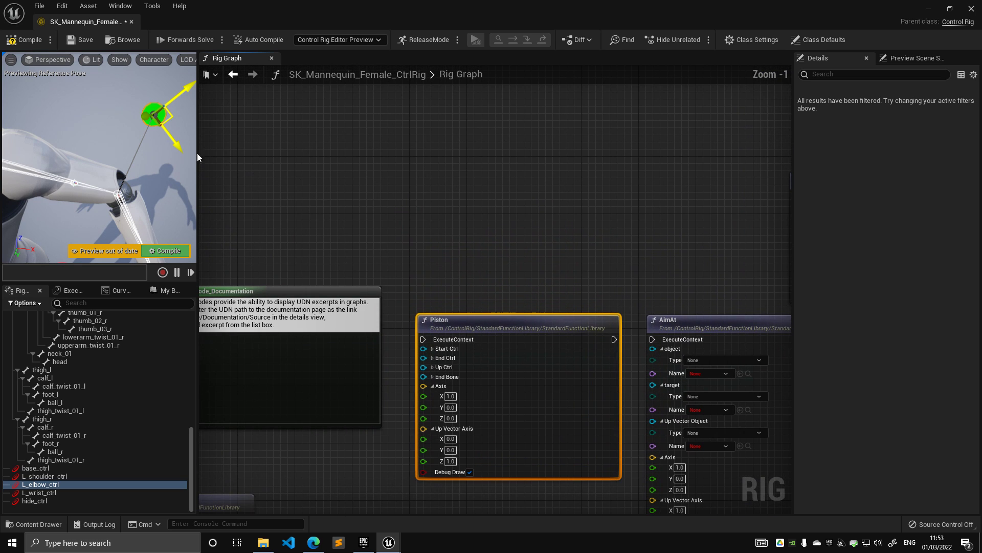
Select lowerarm_l, upperarm_l and lowerarm_l again in the viewport to inspect the left arm's bones
right_drag(128, 148, 105, 120)
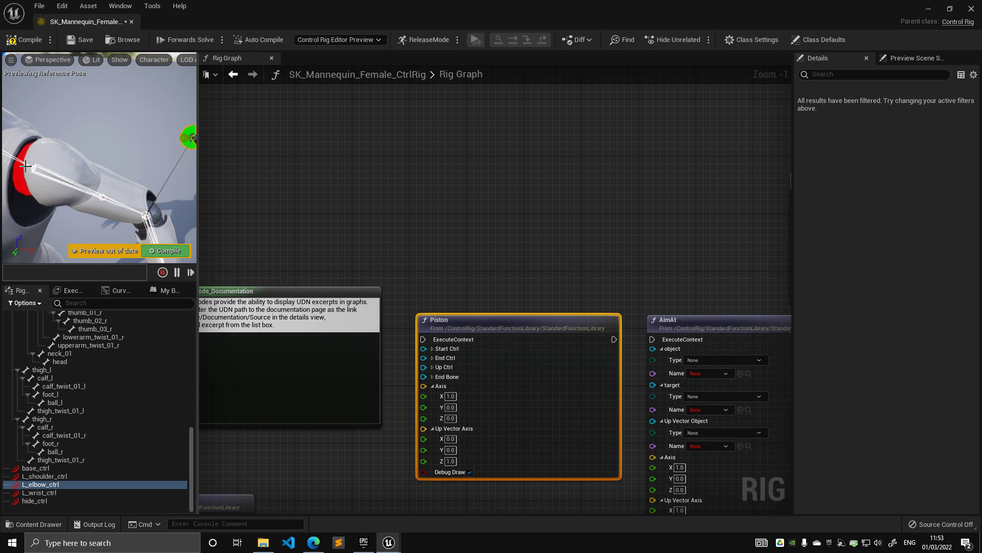
click(39, 178)
right_drag(39, 177, 6, 145)
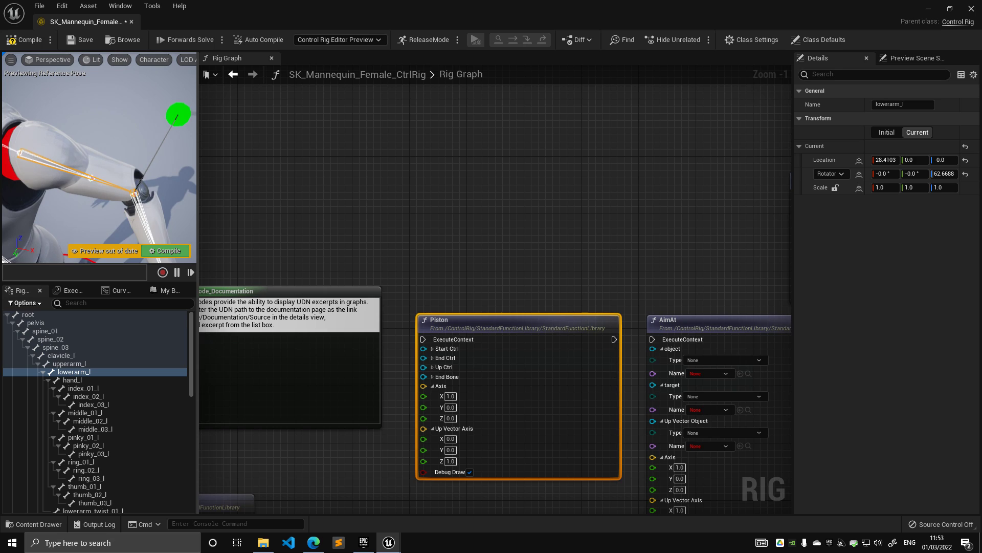
click(18, 153)
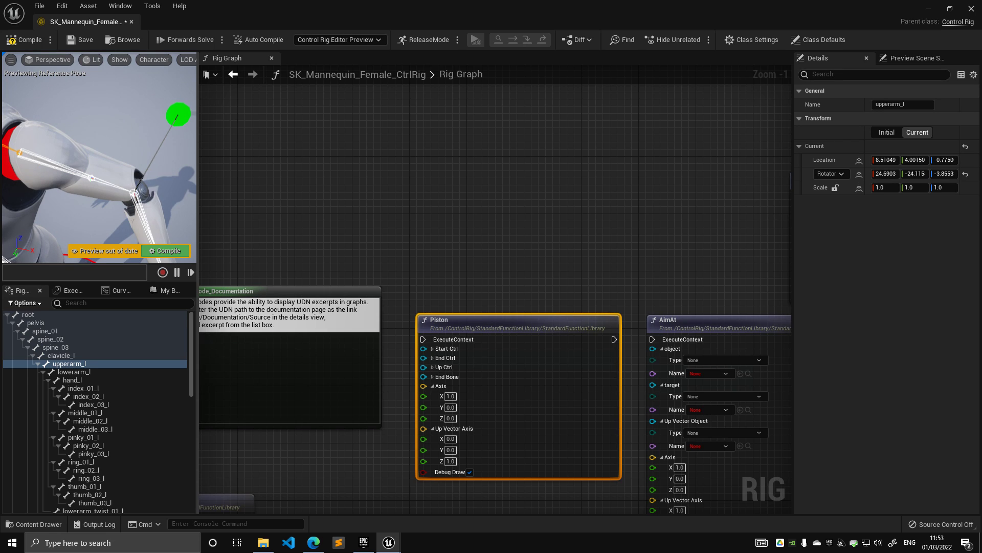
click(132, 192)
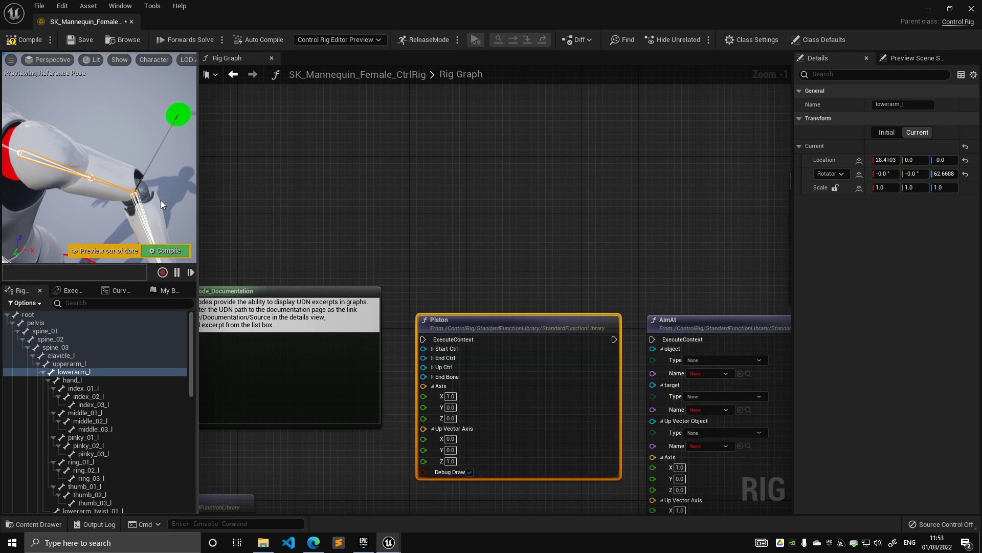
scroll(287, 171, down, 2)
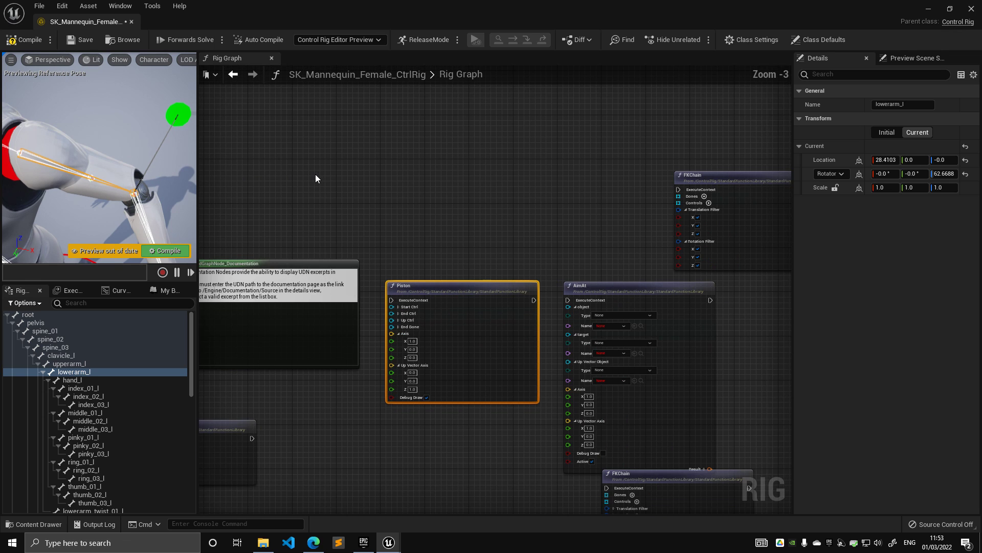
Nudge Piston slightly up and away from AimAt and reread its argument description
right_drag(315, 177, 429, 112)
scroll(461, 128, up, 2)
right_drag(502, 148, 285, 77)
drag(428, 132, 407, 125)
mouse_move(398, 107)
right_down()
mouse_move(392, 153)
mouse_move(392, 117)
right_up()
scroll(388, 143, down, 1)
scroll(390, 120, up, 1)
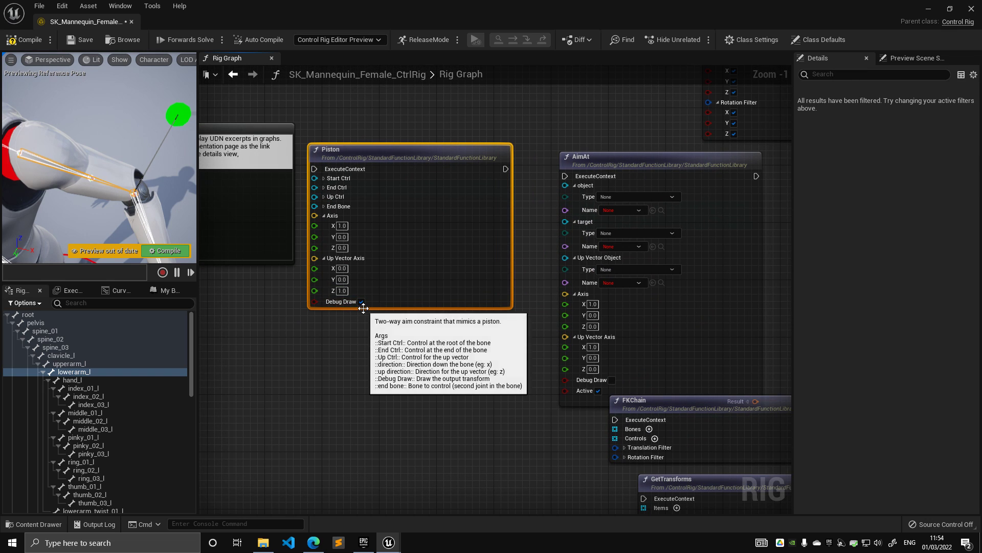
Add a SnapTransform node from the Hierarchy category and place it in the empty area below Piston
right_drag(420, 336, 364, 218)
right_click(357, 205)
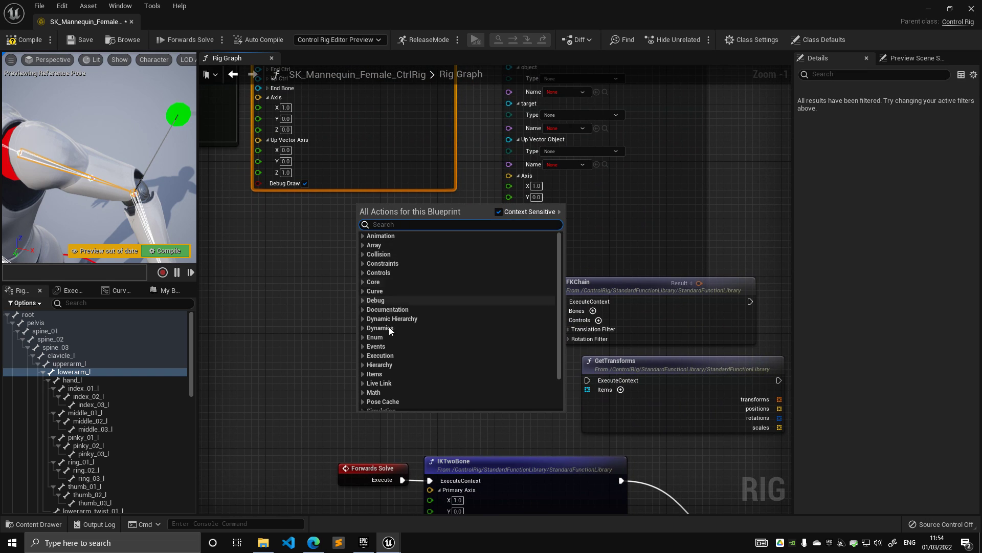
click(362, 363)
scroll(462, 324, down, 3)
scroll(462, 324, down, 4)
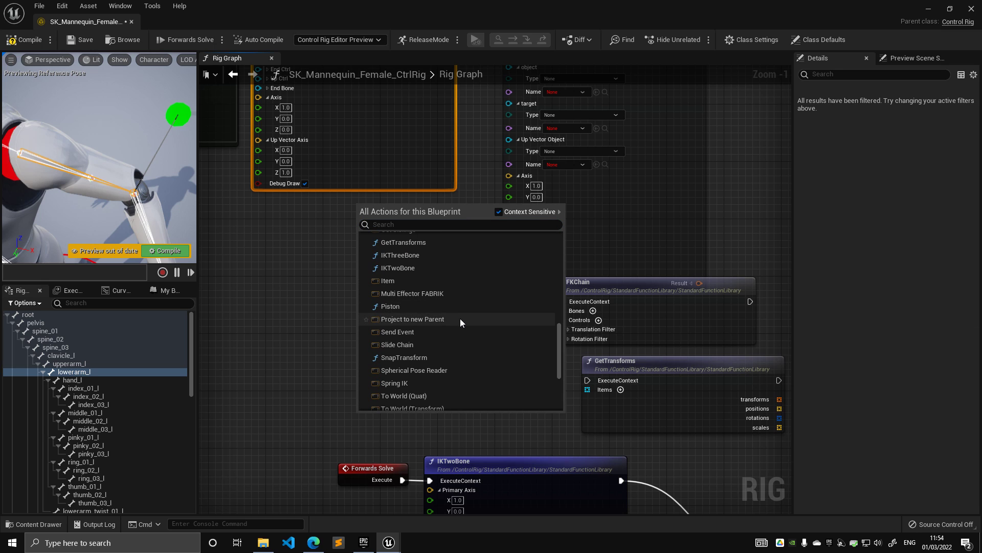
click(427, 360)
drag(440, 206, 307, 227)
right_drag(256, 230, 380, 205)
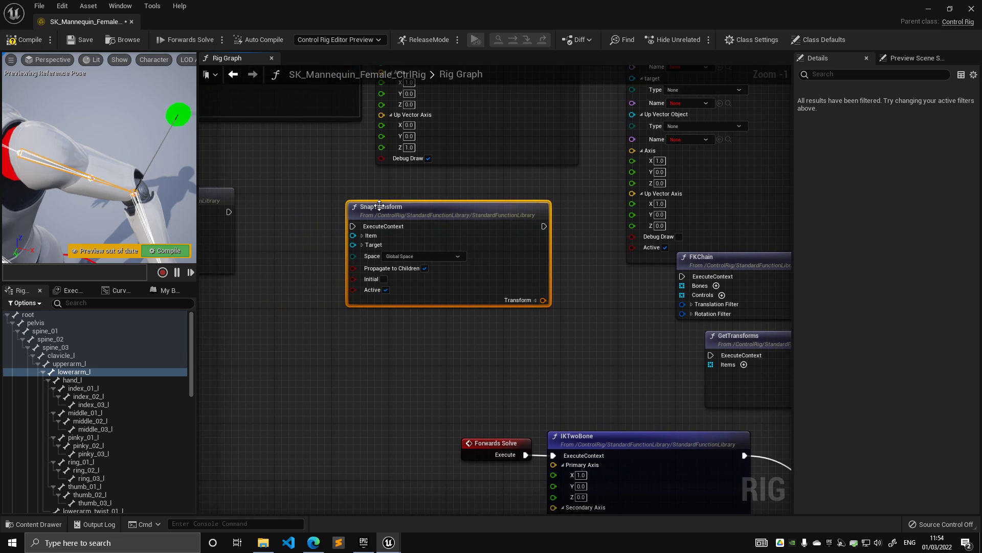
Read SnapTransform's description and shift the node until its edge lines up under Piston
scroll(380, 205, up, 1)
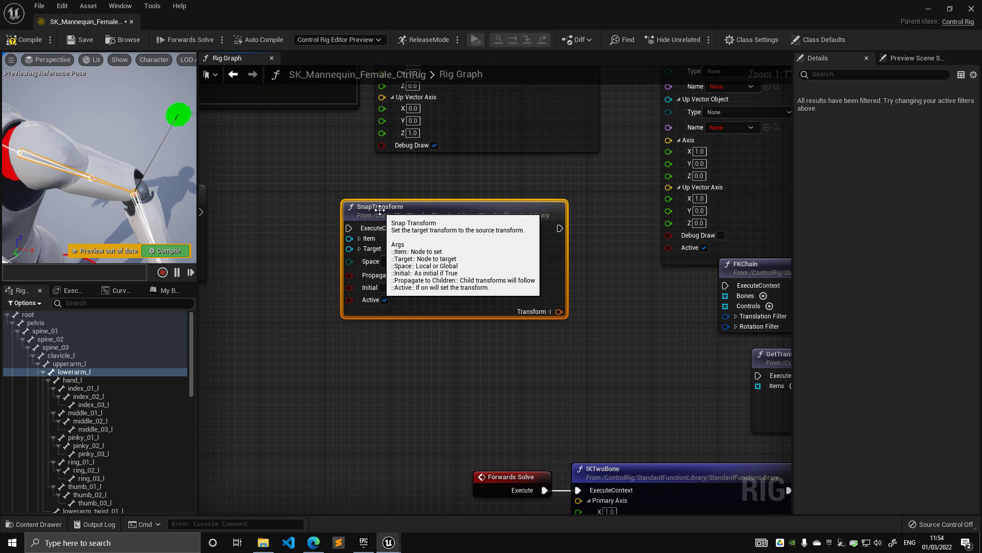
drag(381, 209, 407, 204)
right_drag(432, 184, 463, 207)
scroll(418, 217, down, 2)
scroll(446, 230, up, 2)
drag(446, 231, 455, 231)
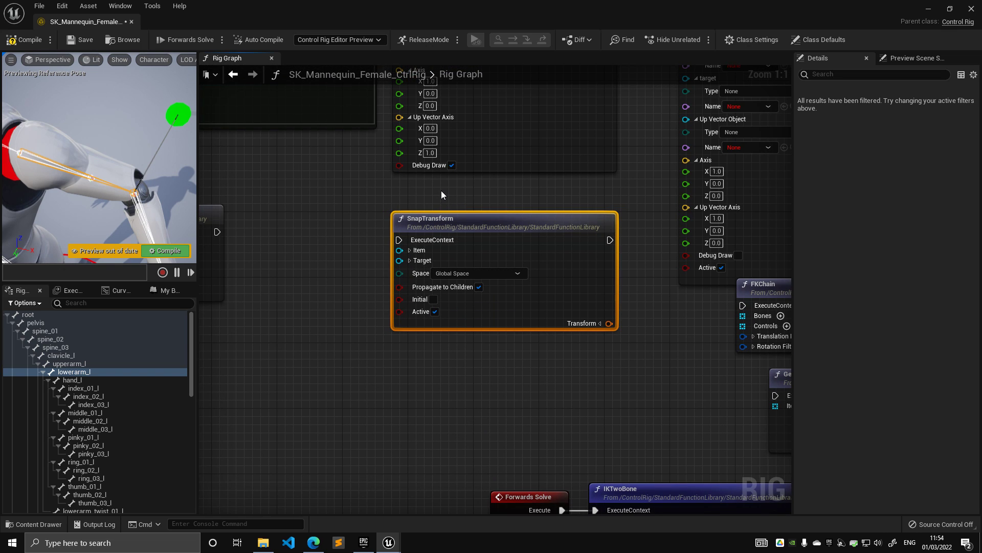
right_drag(658, 279, 585, 256)
drag(536, 302, 602, 328)
click(568, 272)
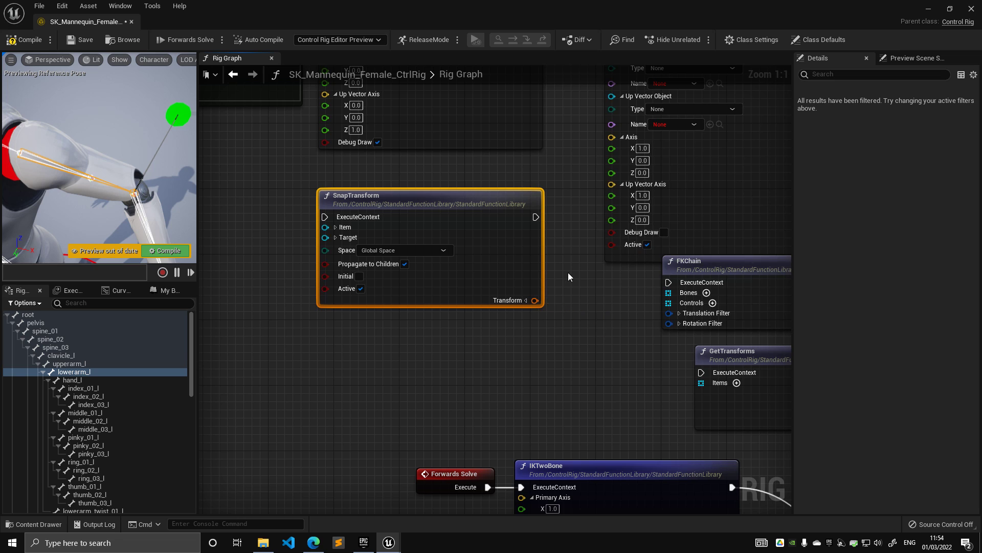
Nudge SnapTransform slightly lower beneath Piston, read its description again and look over the surrounding nodes
drag(451, 195, 456, 201)
scroll(460, 205, down, 1)
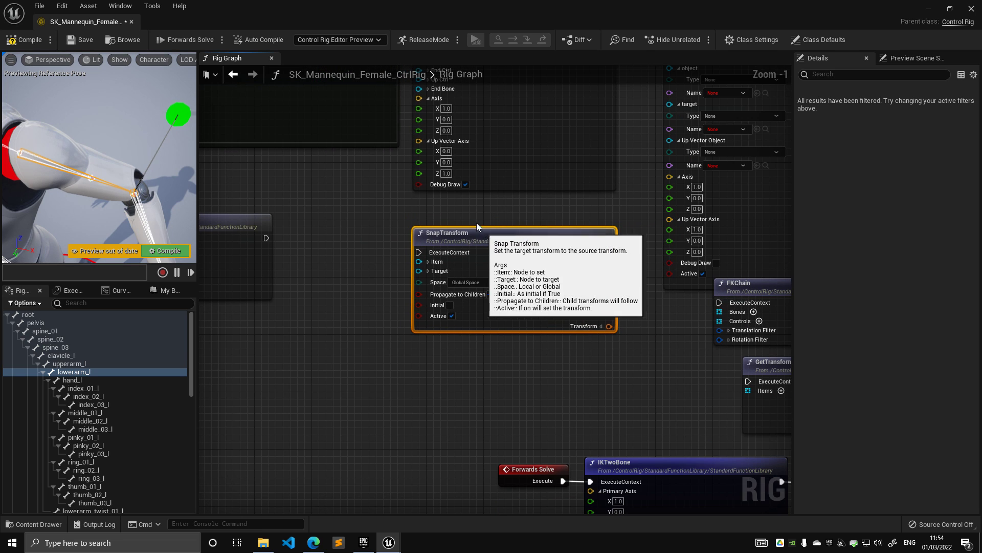
scroll(466, 215, down, 1)
scroll(465, 215, up, 2)
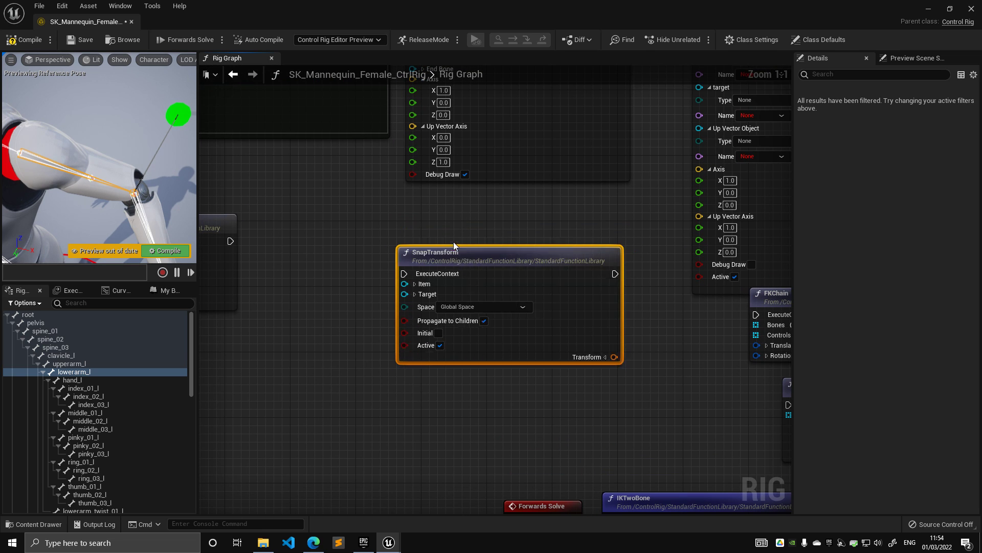
scroll(459, 220, down, 6)
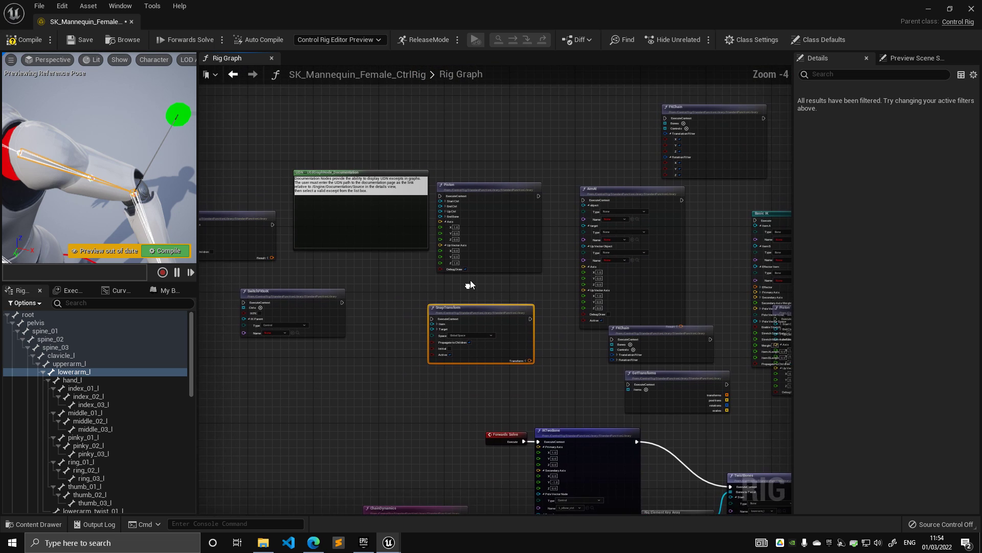
scroll(478, 225, up, 5)
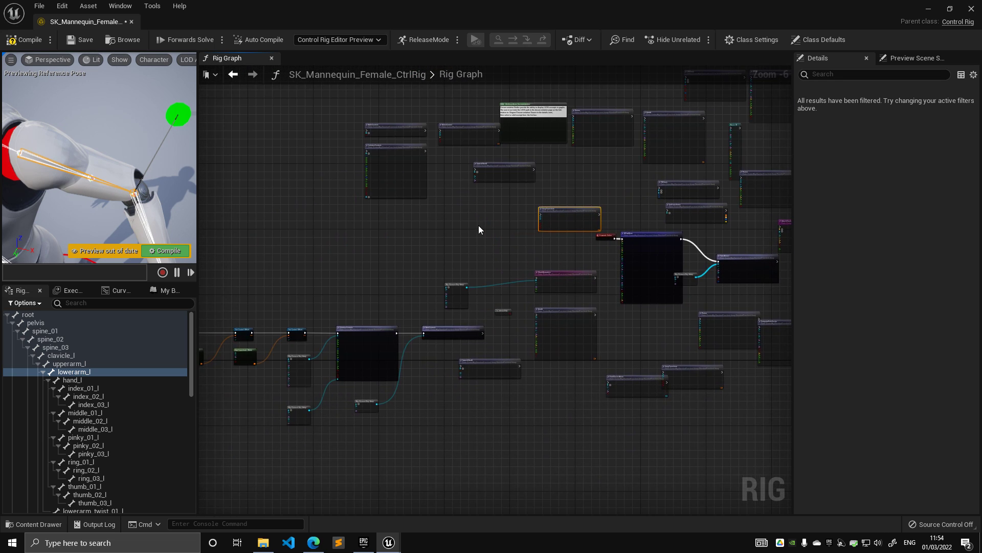
scroll(473, 219, up, 4)
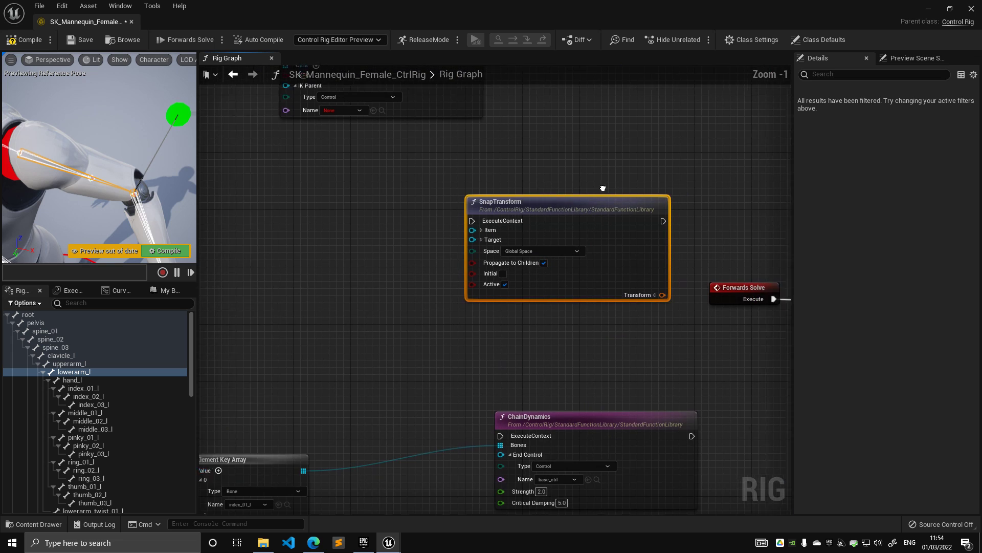
Reposition SnapTransform in the open space between Piston and the Forwards Solve node
right_drag(602, 241, 487, 226)
drag(379, 183, 501, 132)
right_drag(321, 191, 266, 244)
drag(372, 189, 358, 147)
right_drag(257, 164, 325, 234)
drag(442, 207, 448, 179)
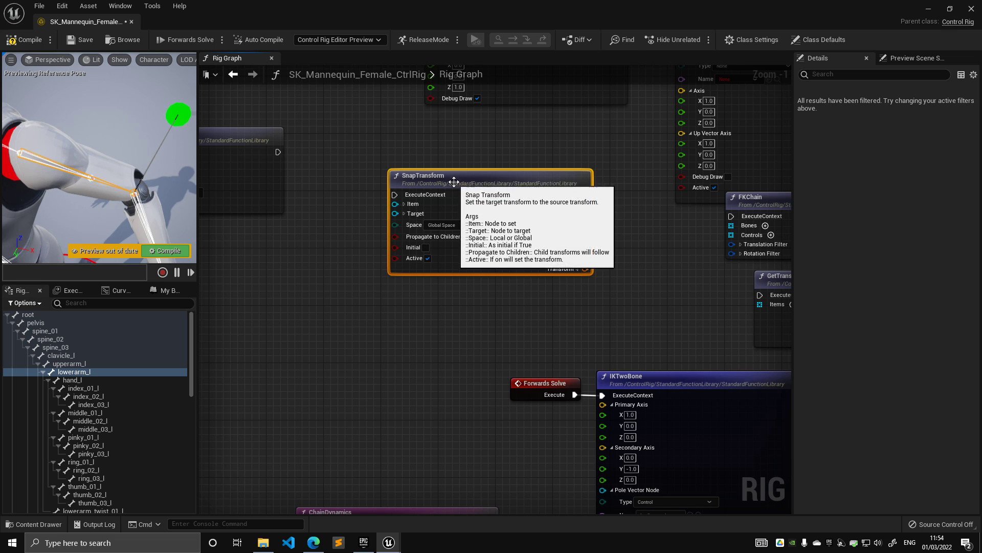
Add a TwistBones node from the Hierarchy category and move it clear of SnapTransform
right_click(346, 139)
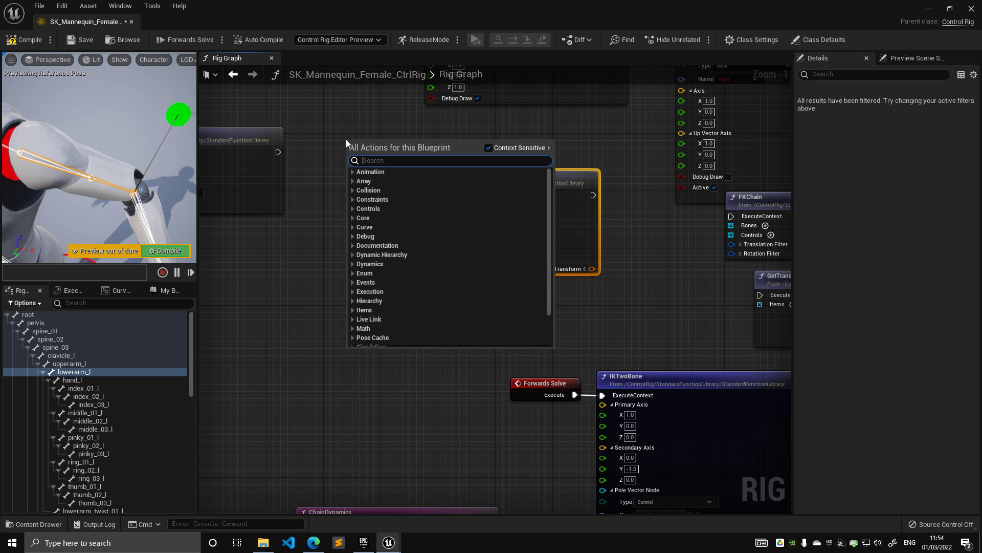
click(352, 301)
scroll(419, 275, down, 8)
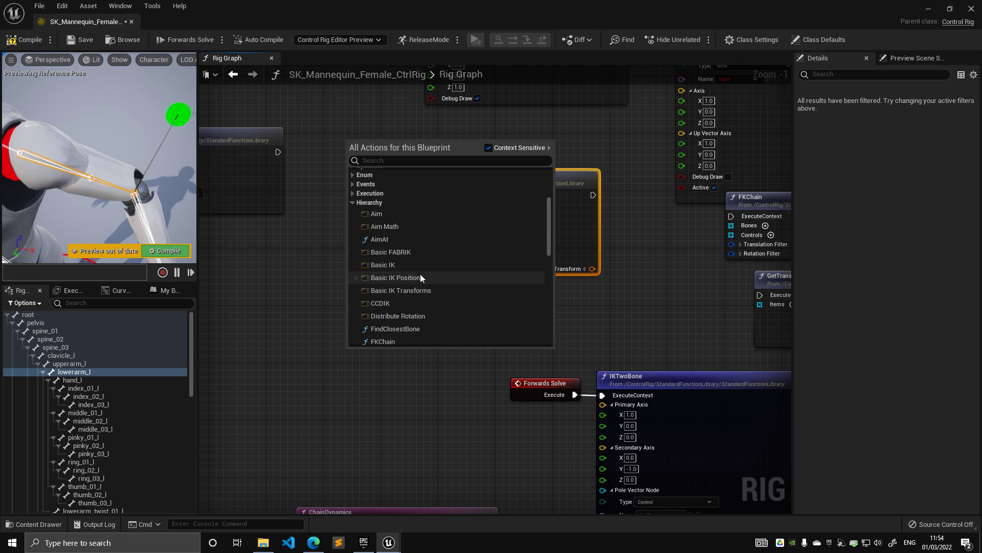
scroll(438, 288, up, 3)
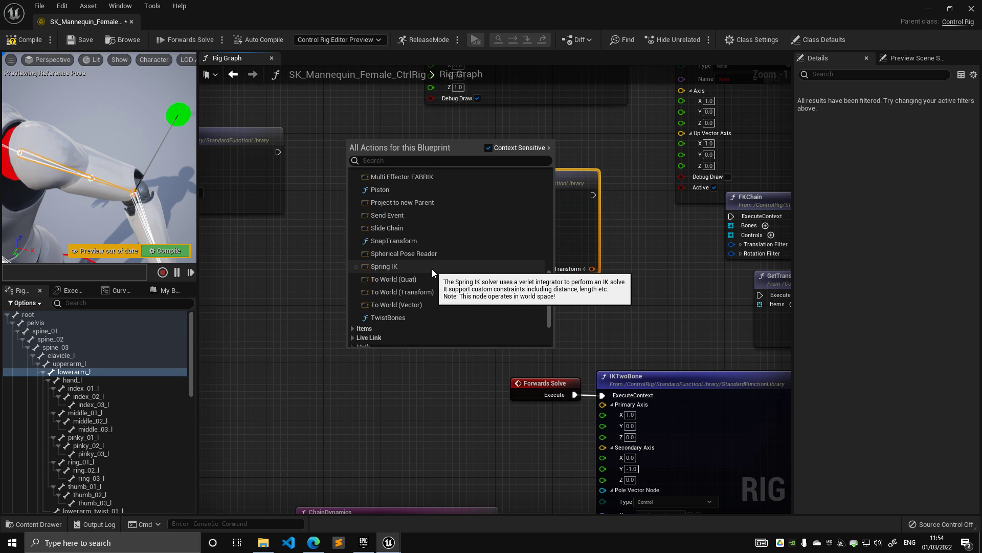
scroll(432, 268, down, 1)
click(397, 301)
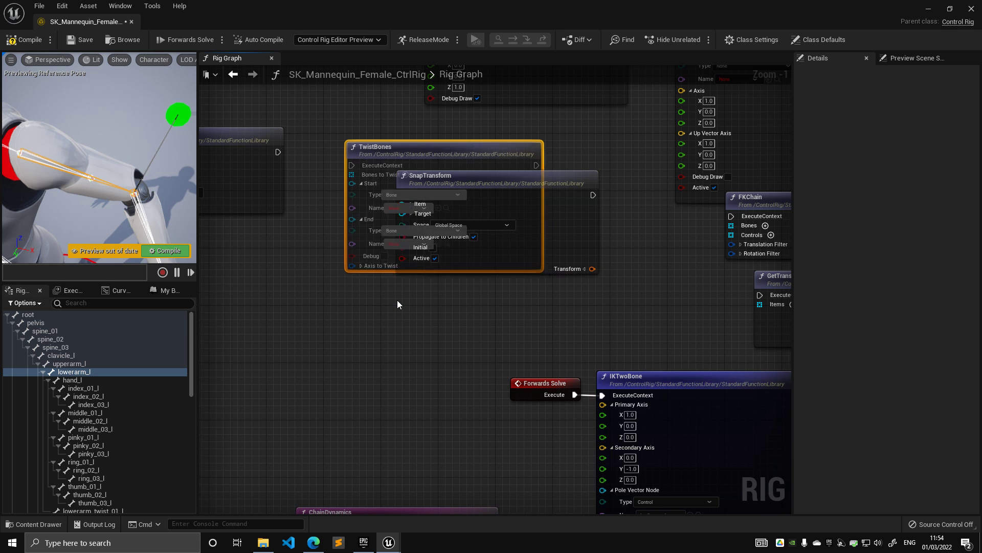
drag(391, 169, 335, 311)
Move TwistBones across the graph into the empty area beside the ComputePoleVector node
right_drag(351, 250, 413, 112)
scroll(412, 112, down, 2)
drag(425, 144, 570, 282)
right_drag(502, 203, 264, 99)
scroll(264, 99, down, 2)
drag(303, 149, 737, 288)
right_drag(666, 247, 399, 142)
scroll(398, 142, up, 3)
drag(519, 215, 434, 119)
right_drag(355, 98, 578, 207)
drag(620, 228, 564, 190)
scroll(510, 183, up, 1)
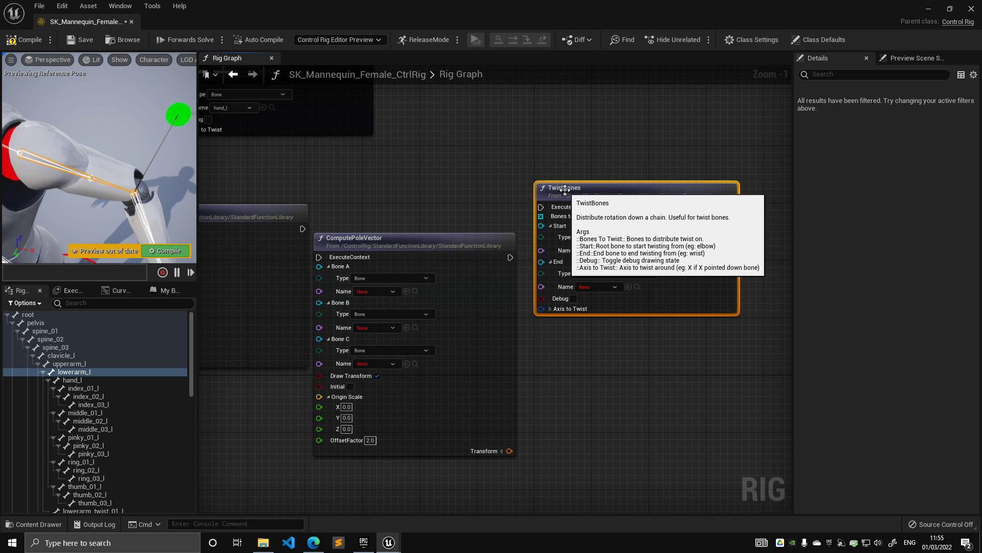
Adjust TwistBones' position between ComputePoleVector and SplineFromItems and read its description and Bones to Twist input
drag(569, 191, 605, 201)
right_drag(586, 178, 386, 192)
scroll(422, 188, down, 1)
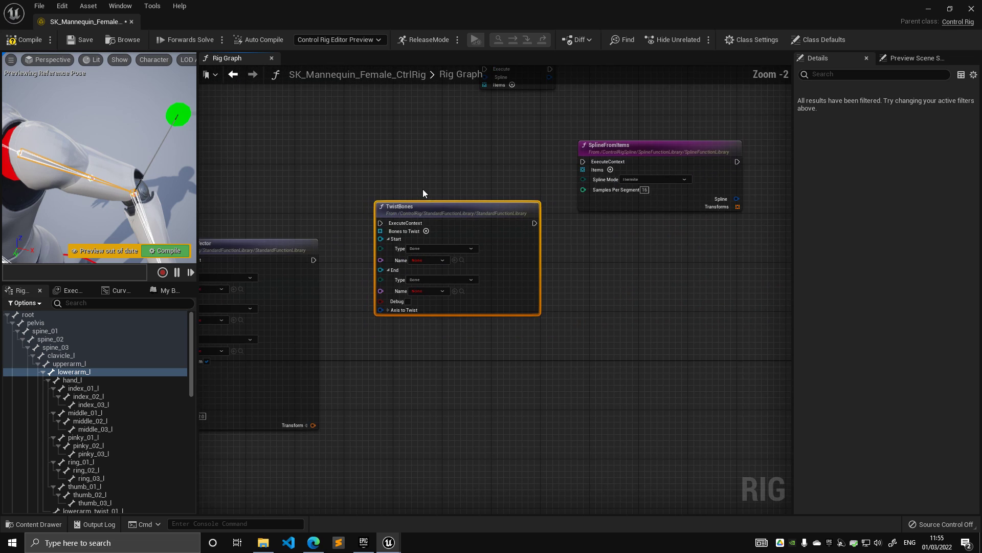
scroll(430, 187, up, 2)
drag(430, 217, 430, 202)
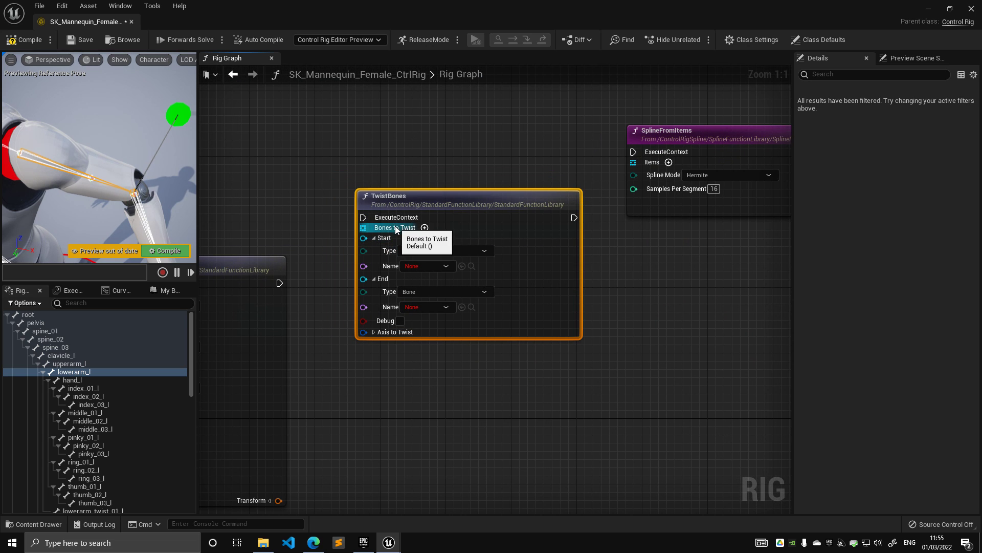
drag(416, 203, 433, 203)
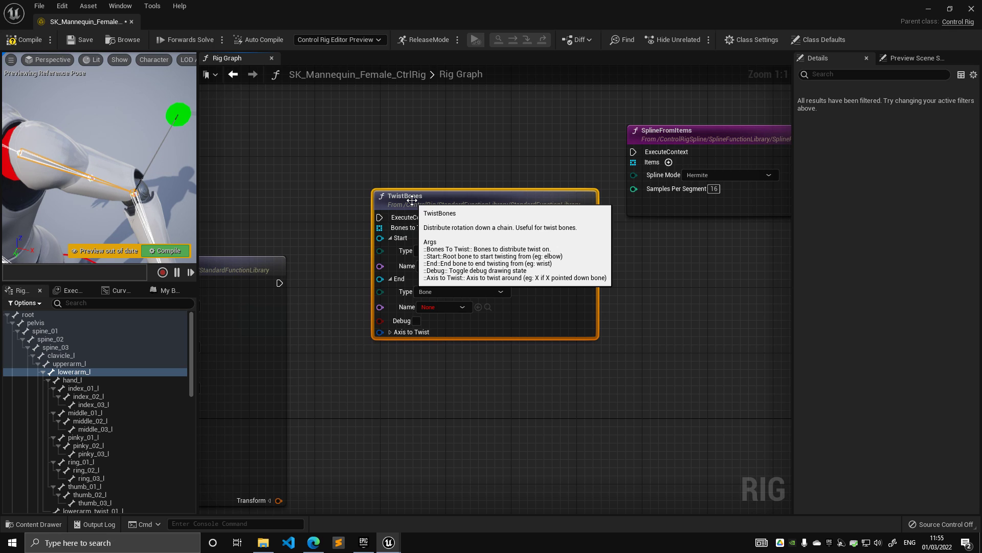
Move TwistBones back beside ComputePoleVector and line up the two nodes' upper edges
right_drag(97, 165, 75, 165)
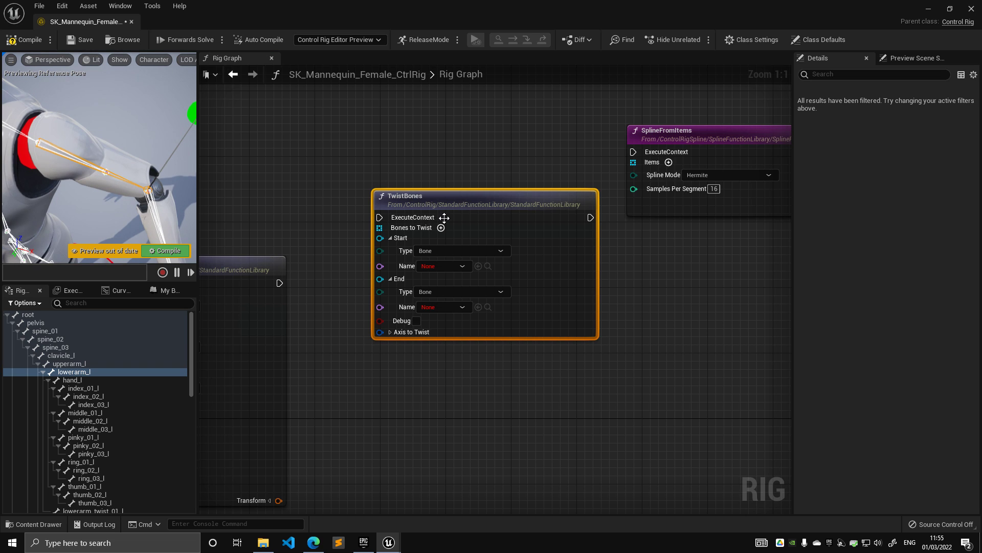
drag(438, 199, 472, 205)
scroll(420, 160, down, 3)
right_drag(420, 160, 361, 188)
scroll(360, 188, up, 3)
drag(388, 238, 322, 196)
right_drag(366, 163, 452, 253)
scroll(481, 200, down, 2)
scroll(453, 253, up, 1)
drag(441, 297, 441, 382)
right_drag(425, 335, 500, 287)
scroll(500, 286, down, 2)
drag(514, 324, 499, 324)
Examine TwistBones alongside ComputePoleVector, SplineFromItems and the other surrounding function nodes
scroll(500, 272, up, 1)
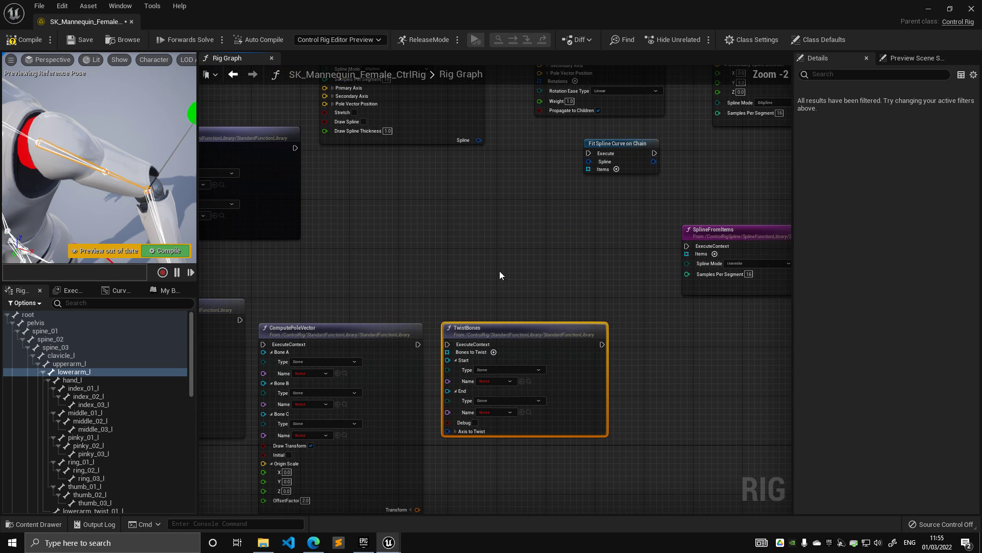
scroll(500, 276, up, 2)
right_drag(504, 235, 509, 212)
scroll(497, 202, down, 2)
scroll(518, 207, up, 2)
scroll(515, 171, down, 2)
right_drag(516, 171, 521, 227)
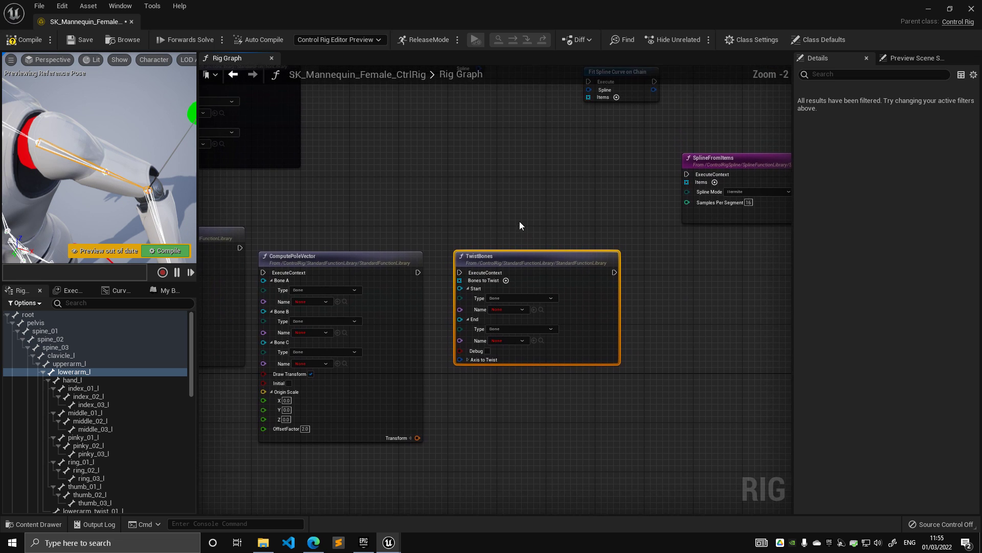
scroll(521, 228, down, 2)
scroll(491, 228, up, 4)
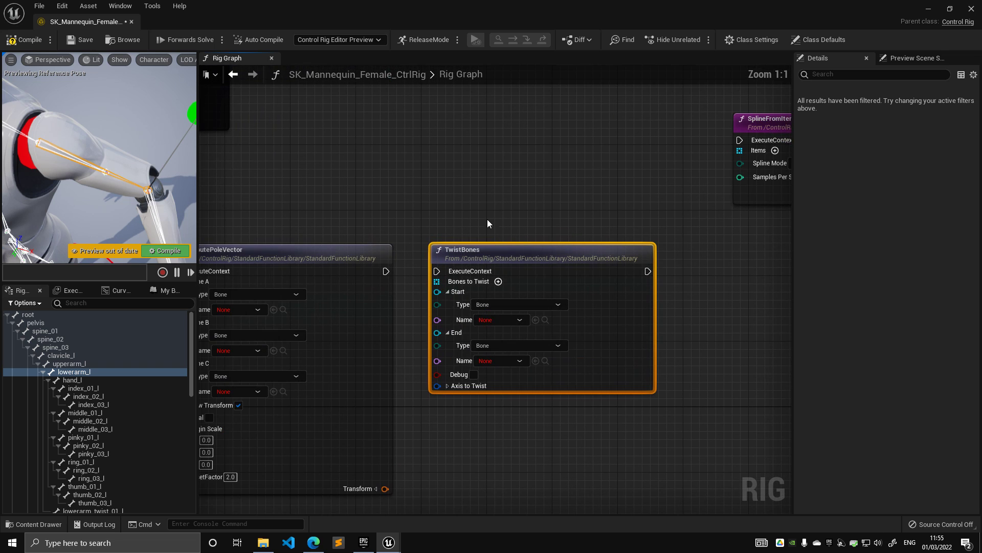
scroll(483, 194, down, 6)
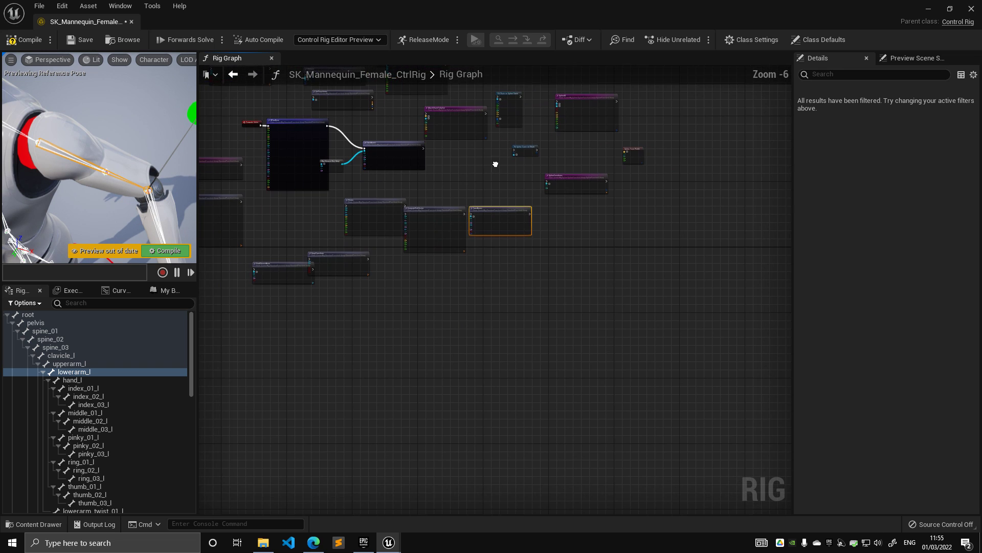
scroll(481, 200, up, 3)
right_drag(488, 277, 559, 255)
scroll(430, 199, down, 2)
scroll(462, 212, up, 3)
scroll(460, 225, down, 4)
right_drag(419, 223, 458, 185)
scroll(349, 281, up, 4)
scroll(348, 281, down, 2)
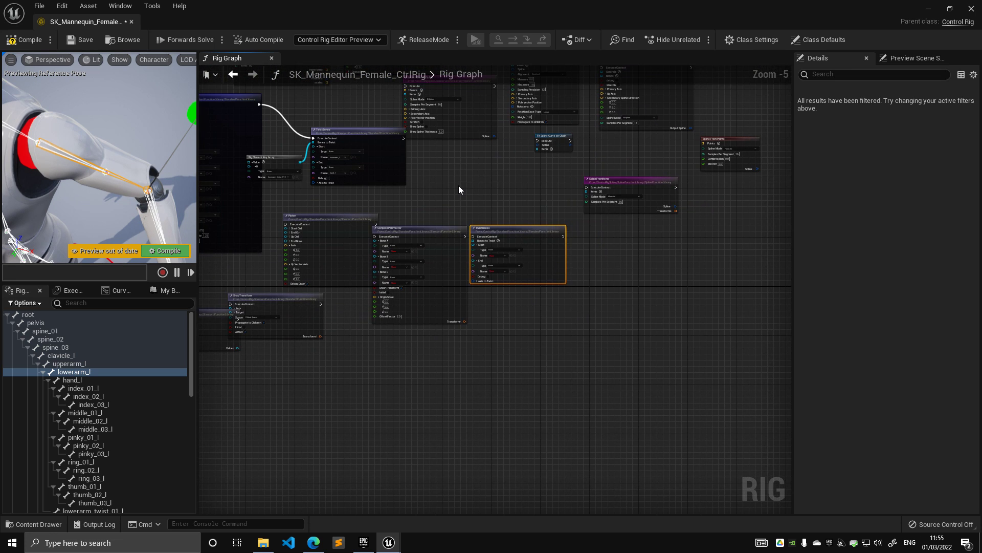
Survey the full Rig Graph layout, from the Forwards Solve chains to the added function nodes
right_click(458, 187)
right_drag(399, 155, 516, 241)
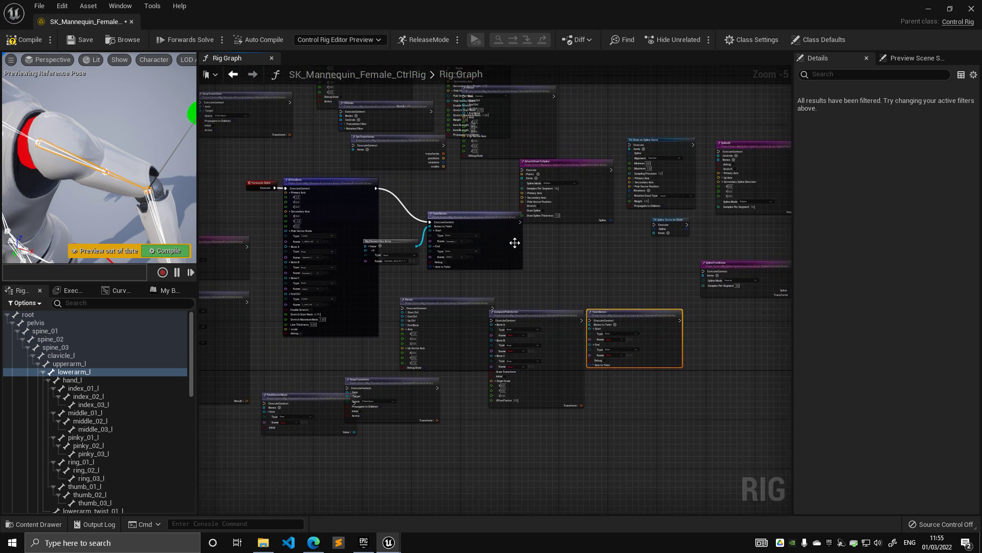
scroll(421, 183, down, 3)
right_drag(421, 183, 643, 246)
scroll(502, 226, down, 3)
right_drag(503, 226, 568, 248)
scroll(505, 265, up, 2)
scroll(466, 274, up, 2)
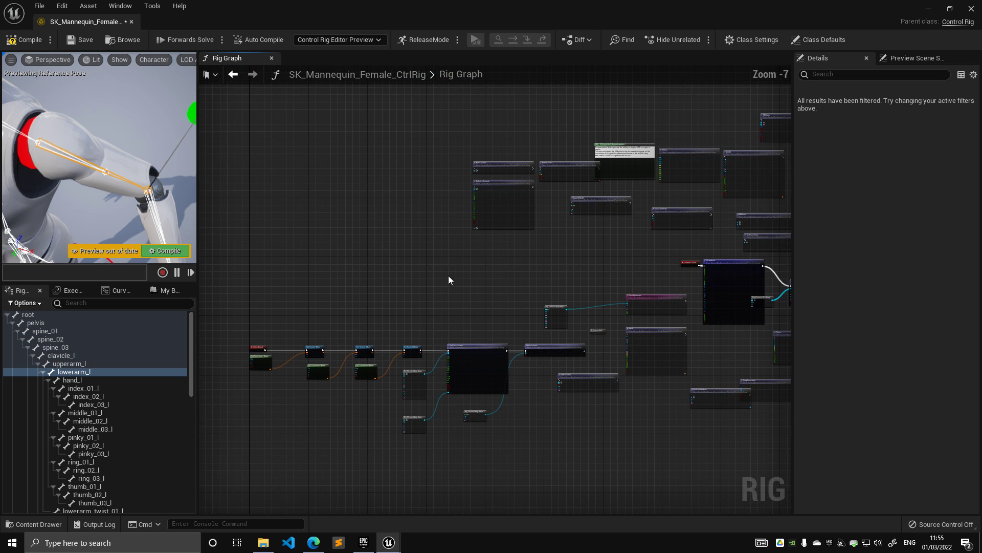
scroll(627, 255, down, 1)
right_drag(628, 255, 390, 173)
scroll(408, 204, up, 2)
scroll(390, 173, down, 4)
right_drag(296, 97, 465, 146)
drag(340, 103, 670, 359)
click(671, 359)
right_drag(672, 328, 465, 281)
scroll(476, 250, up, 5)
right_drag(483, 250, 391, 216)
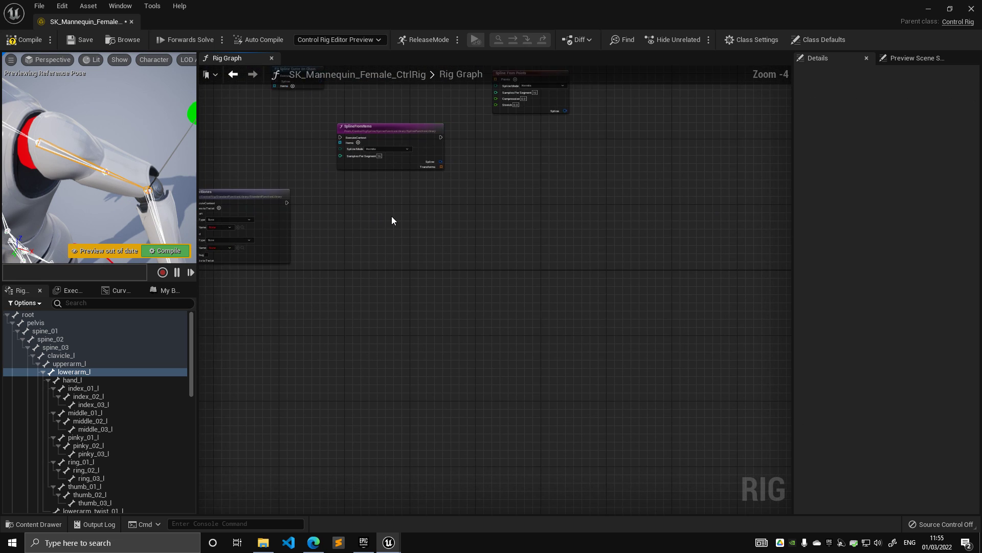
Add an AttachChainToSpline node from the Splines category in the empty space below SplineFromItems
scroll(394, 213, up, 3)
right_click(399, 207)
scroll(460, 297, down, 3)
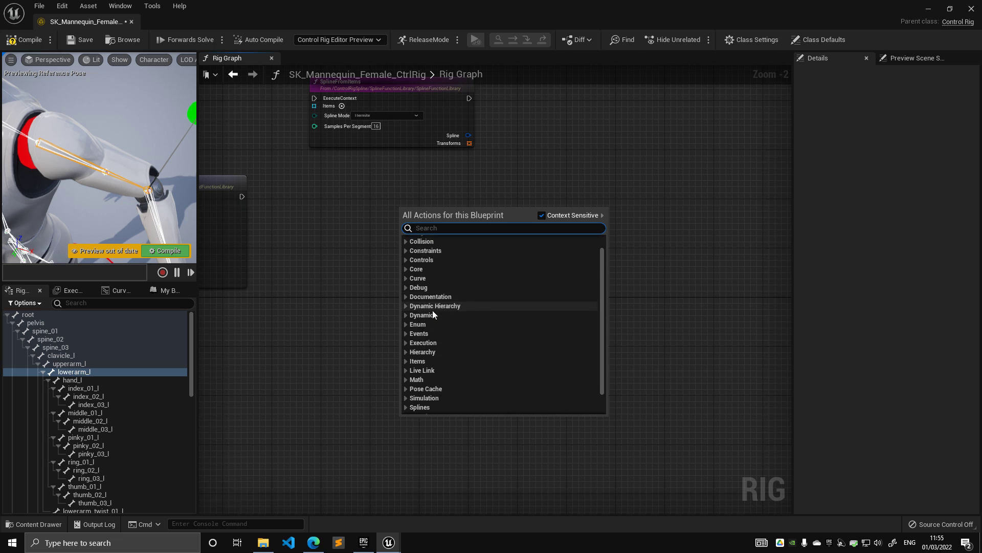
click(405, 318)
scroll(499, 332, down, 3)
scroll(498, 330, down, 5)
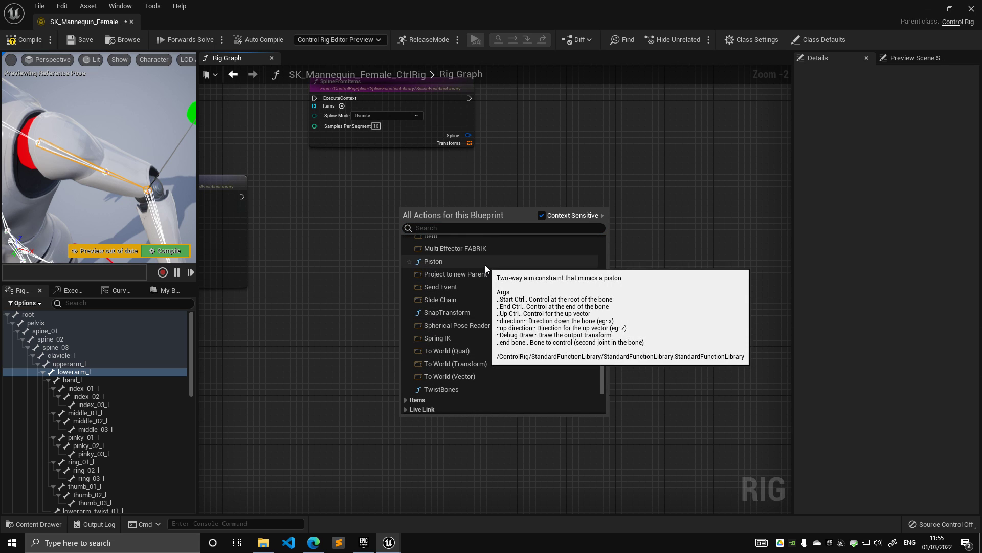
scroll(481, 312, down, 3)
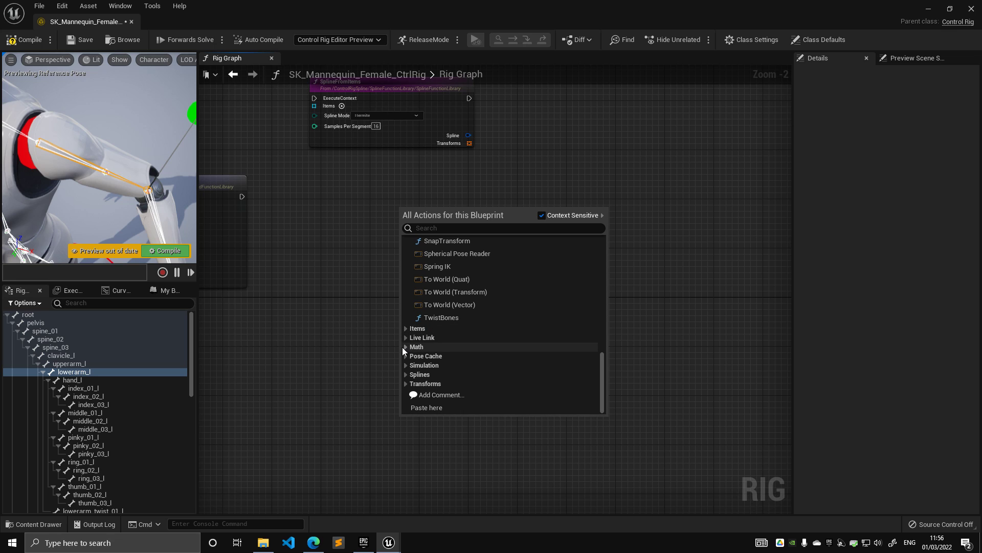
click(405, 374)
scroll(506, 347, down, 3)
scroll(527, 343, up, 3)
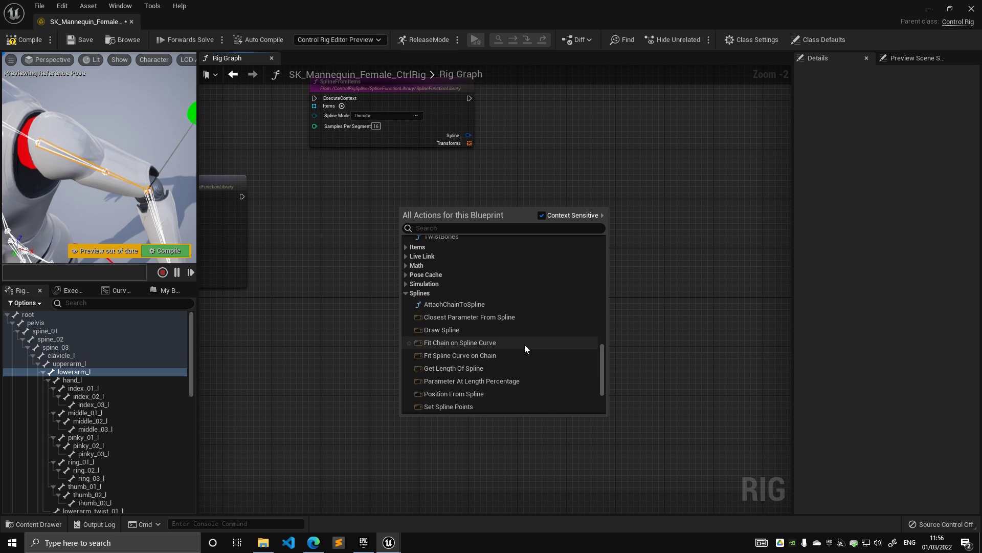
click(495, 303)
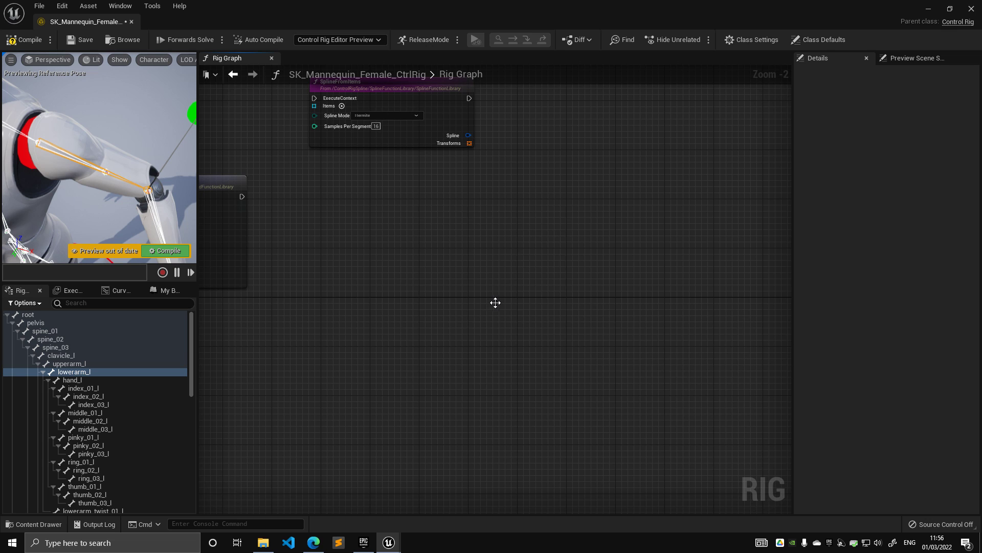
scroll(392, 202, up, 2)
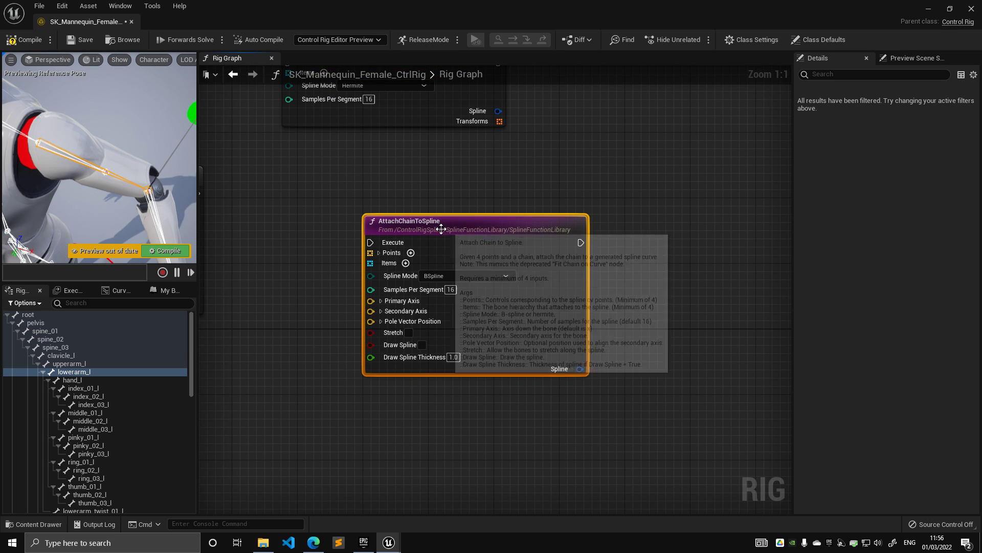
Move AttachChainToSpline directly beneath the existing SplineFromItems node, aligning their side edges
drag(432, 229, 382, 221)
right_drag(449, 196, 504, 185)
drag(483, 217, 451, 219)
right_drag(499, 185, 468, 169)
scroll(511, 170, down, 1)
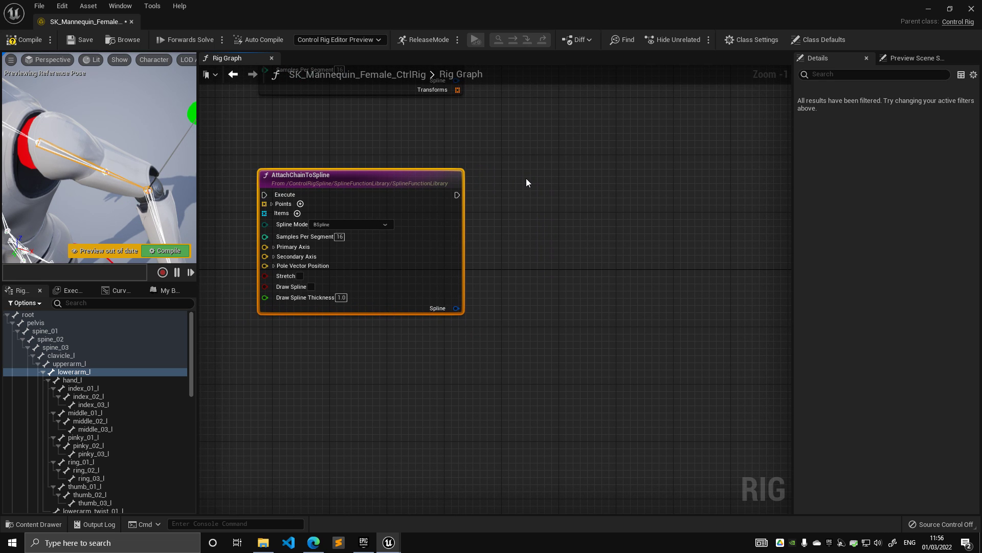
Add a second SplineFromItems node from the Splines category beside AttachChainToSpline
right_click(527, 182)
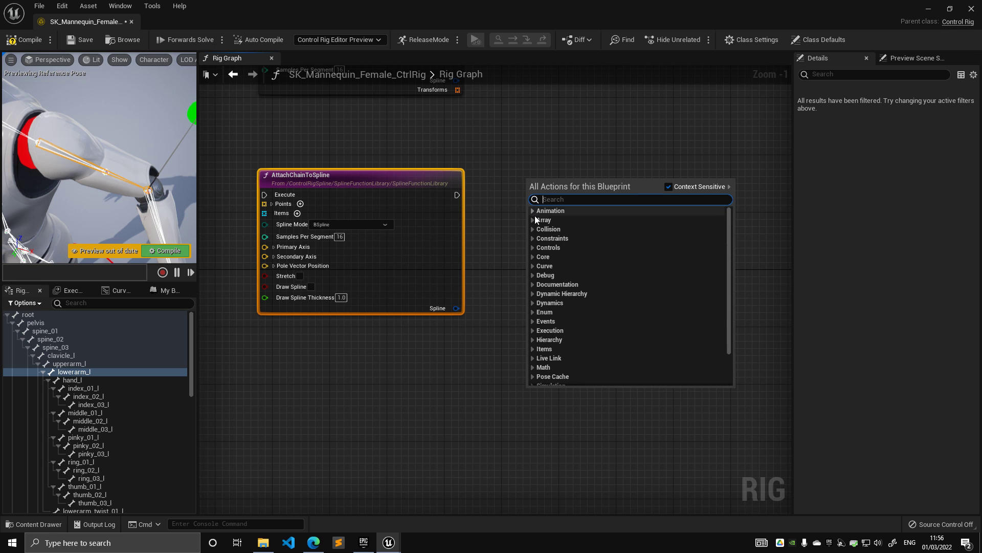
scroll(536, 231, down, 3)
click(533, 346)
scroll(604, 332, down, 5)
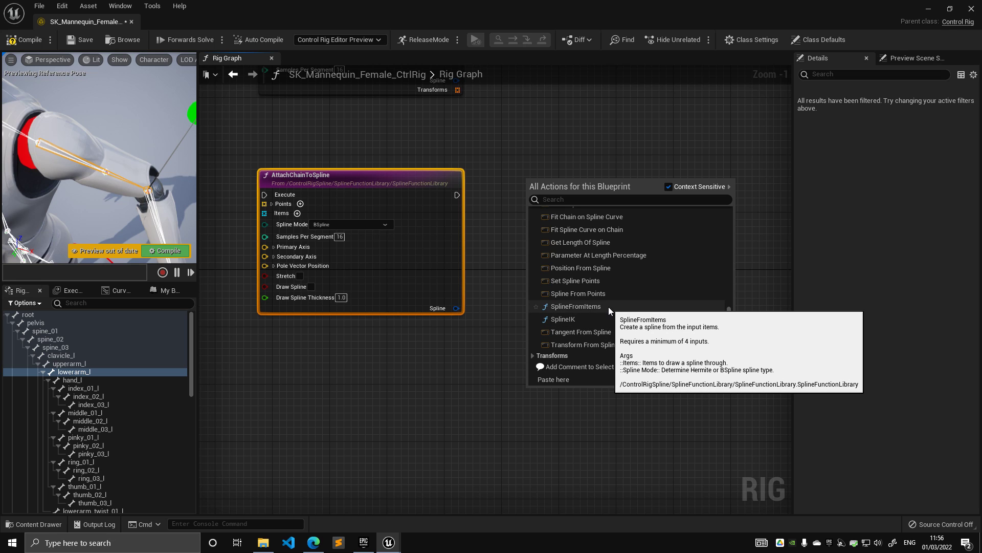
click(609, 306)
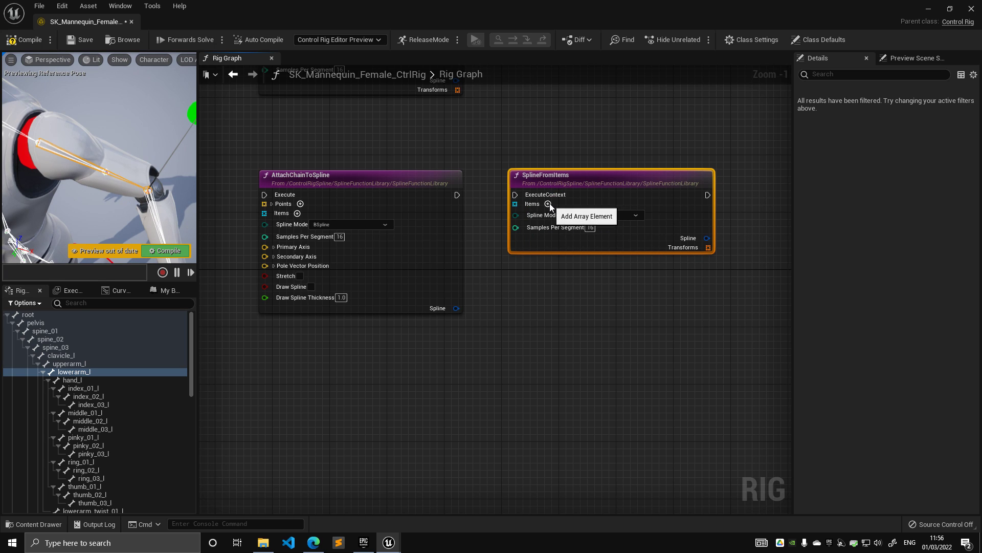
Add one array element to the new SplineFromItems node's Items input and check its Spline Mode options
scroll(550, 203, up, 1)
click(546, 204)
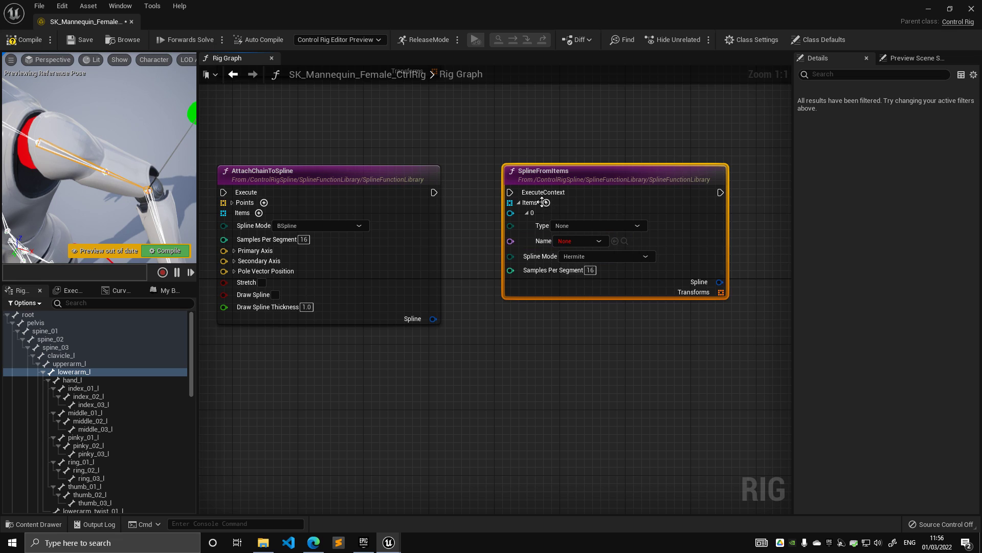
right_drag(587, 355, 589, 275)
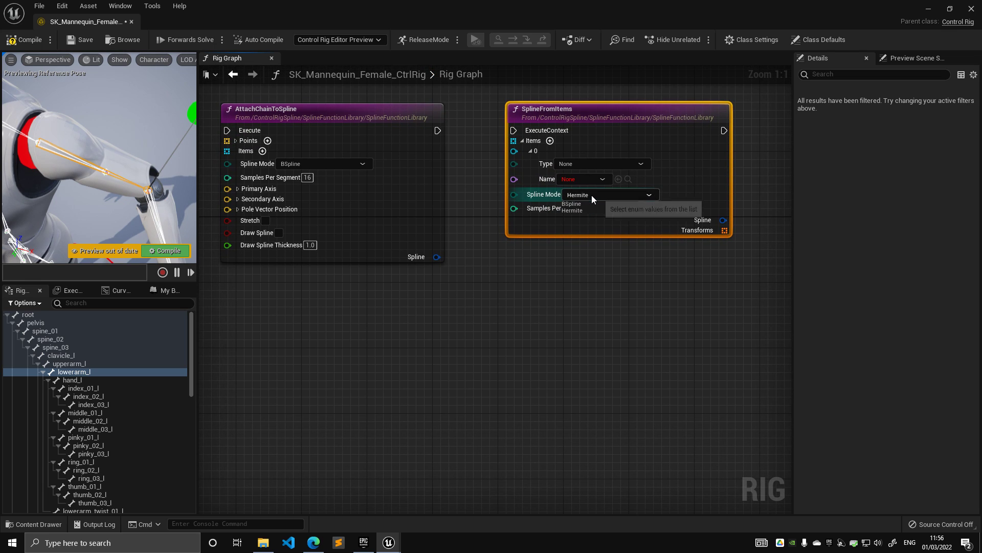
click(537, 260)
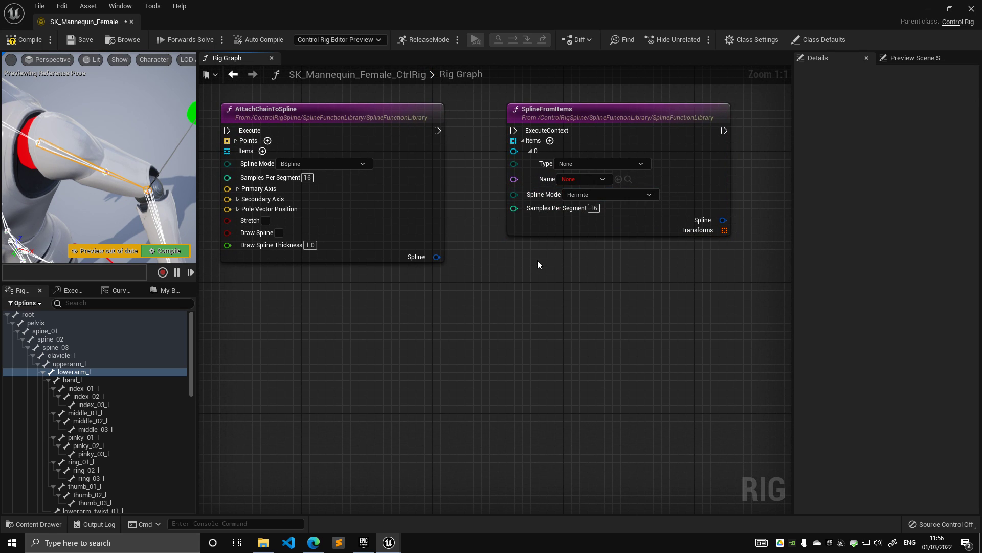
Add a SplineIK node from the Splines category below the new SplineFromItems node
right_click(537, 257)
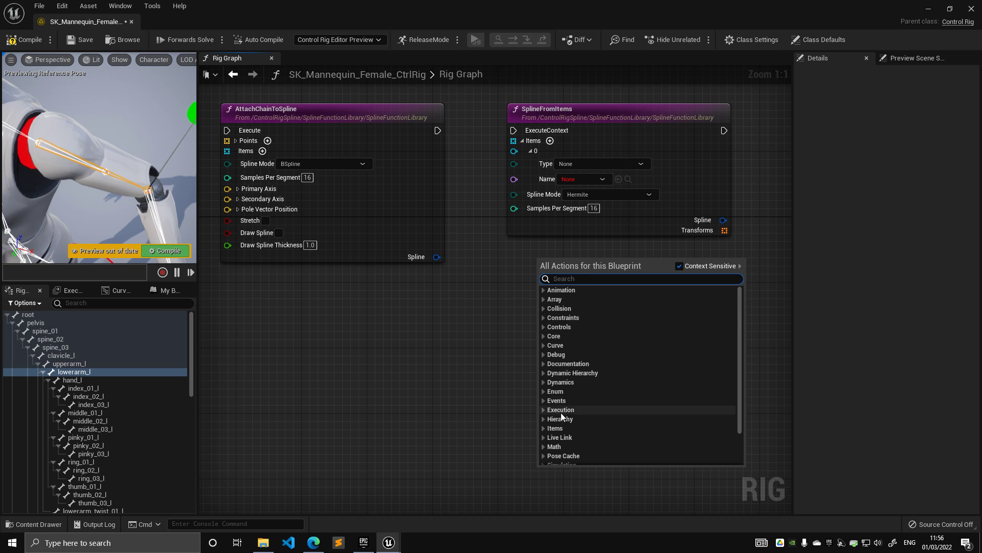
scroll(562, 408, down, 3)
click(545, 424)
scroll(613, 382, down, 5)
scroll(613, 381, down, 2)
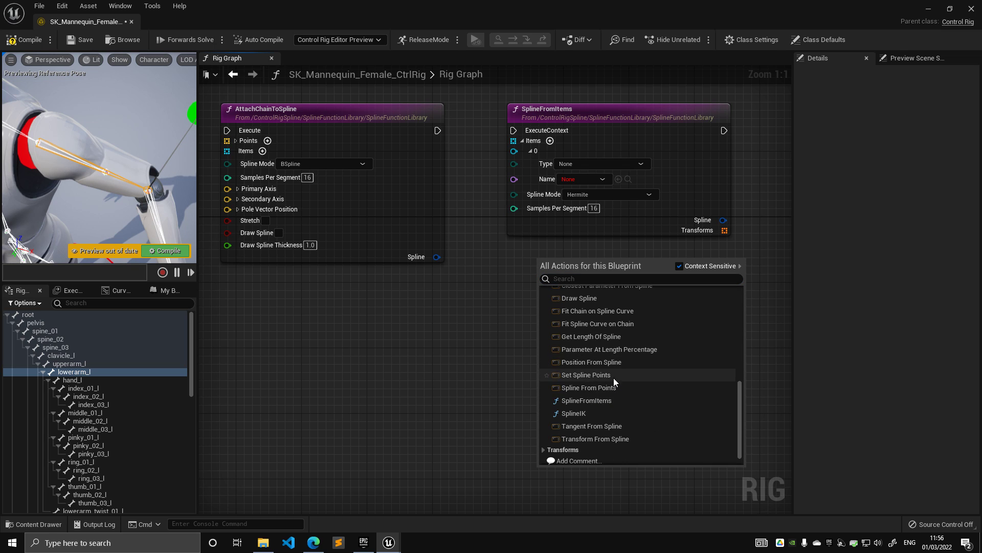
click(612, 413)
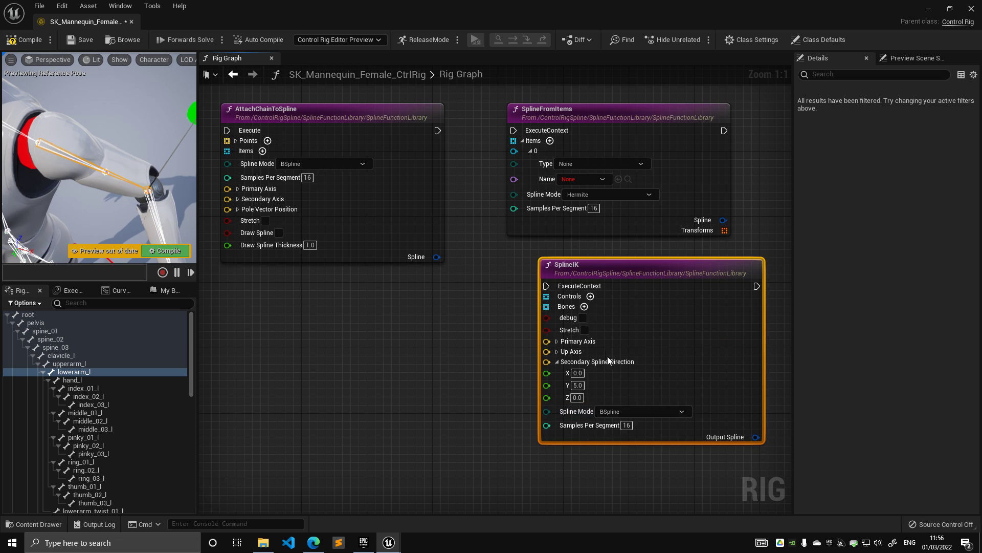
Read SplineIK's description and move the node into the open space below TwistBones
right_drag(474, 262, 489, 209)
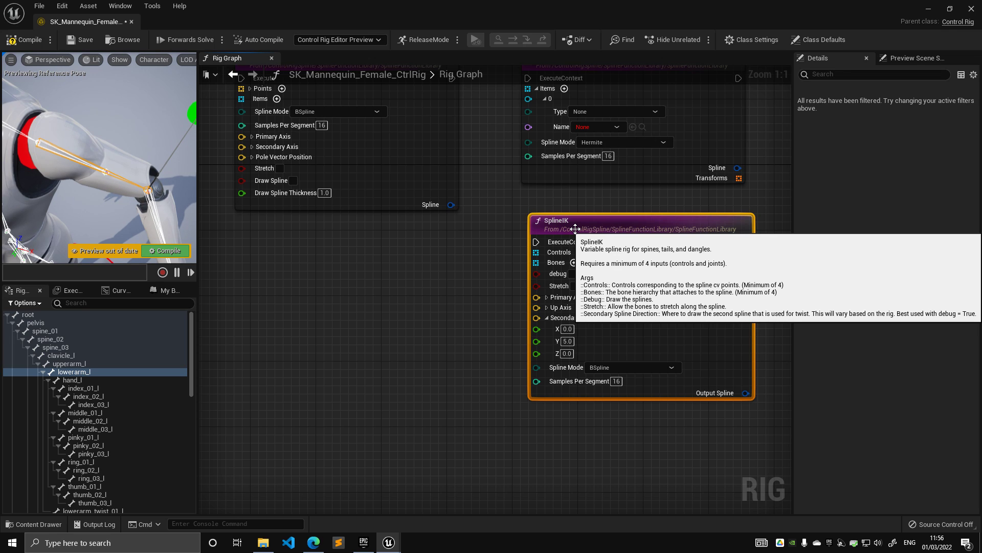
scroll(563, 251, down, 3)
drag(552, 270, 377, 239)
right_drag(377, 239, 536, 250)
scroll(537, 250, up, 1)
click(534, 241)
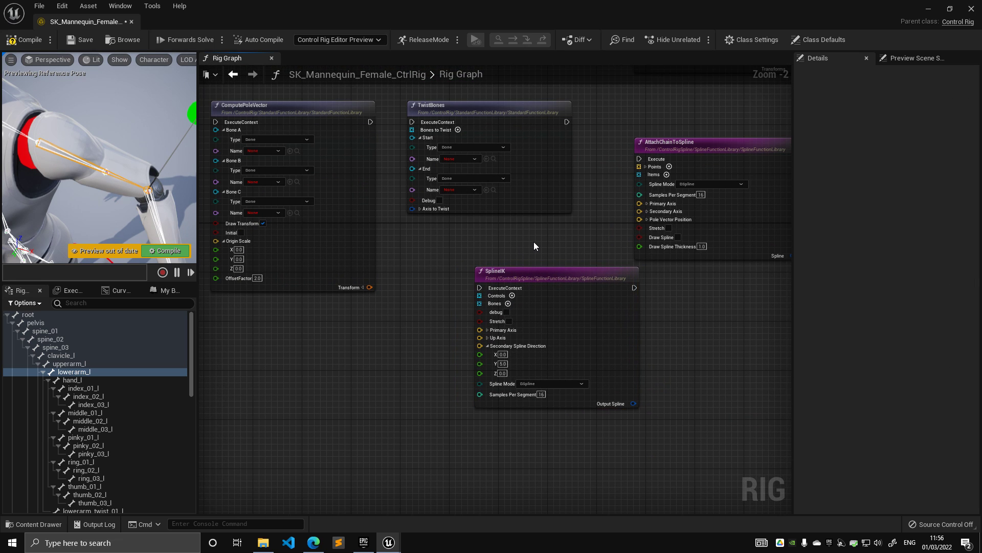
Check the Splines category of the node list for further spline functions without adding one
right_click(533, 241)
scroll(557, 380, down, 6)
click(554, 442)
scroll(559, 373, down, 5)
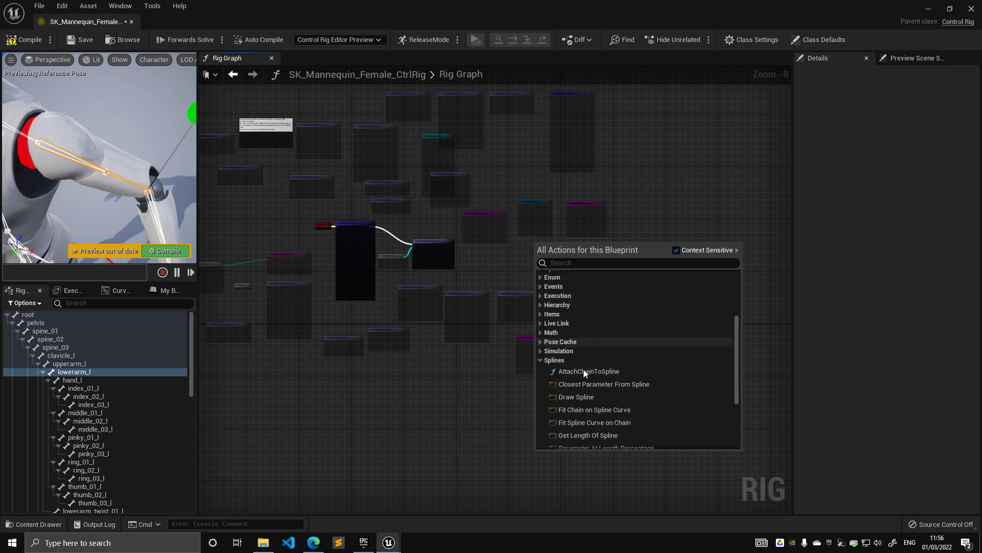
click(504, 364)
Shift SplineIK within the open space between ComputePoleVector and AttachChainToSpline and examine its description and inputs
scroll(449, 323, up, 7)
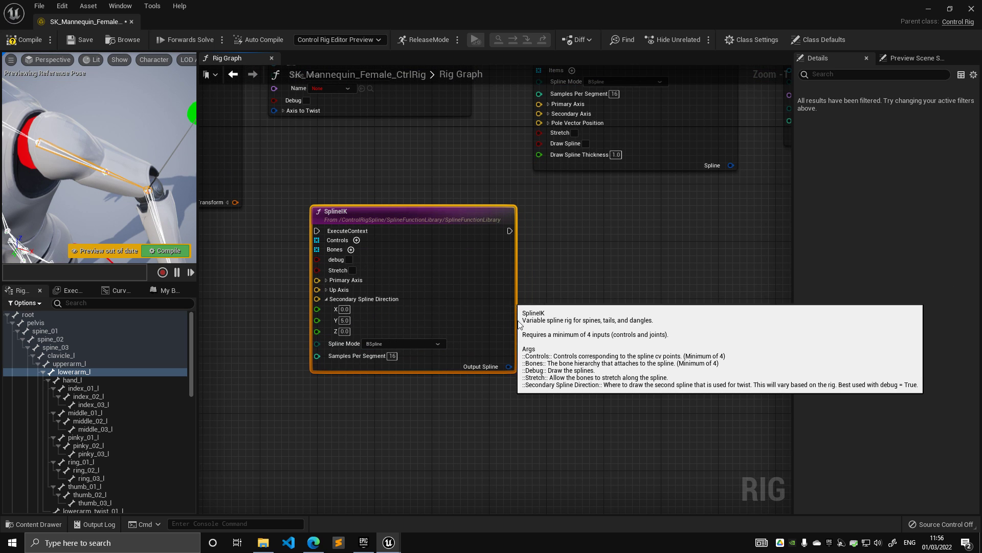
drag(510, 366, 557, 291)
right_drag(429, 219, 589, 274)
drag(589, 275, 581, 329)
right_drag(572, 270, 501, 172)
drag(529, 241, 579, 234)
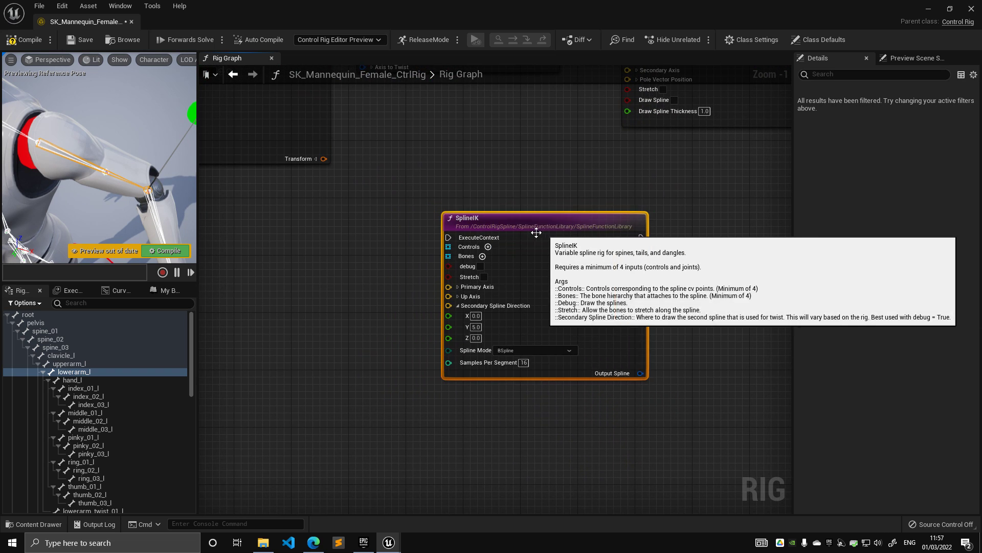
scroll(439, 192, down, 1)
right_drag(439, 193, 490, 182)
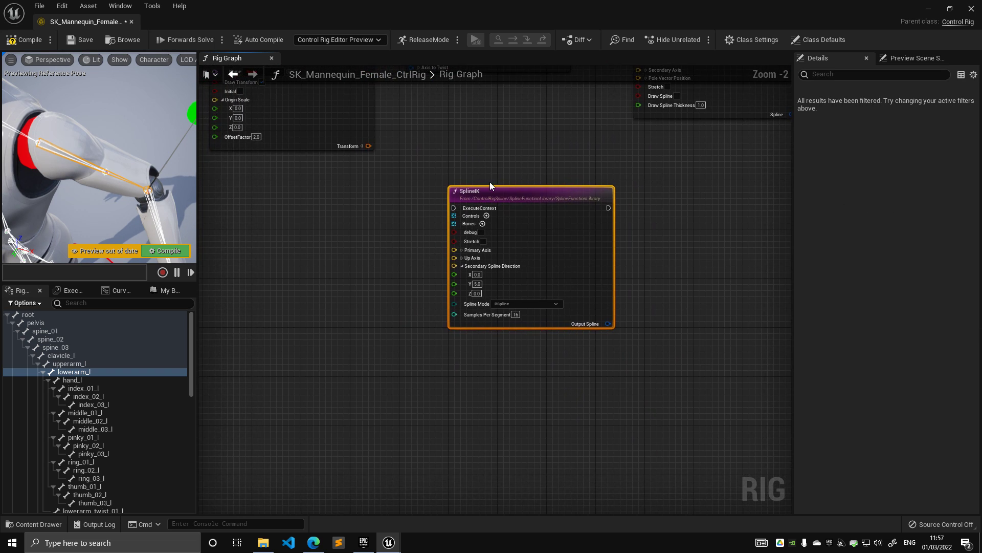
scroll(490, 182, up, 2)
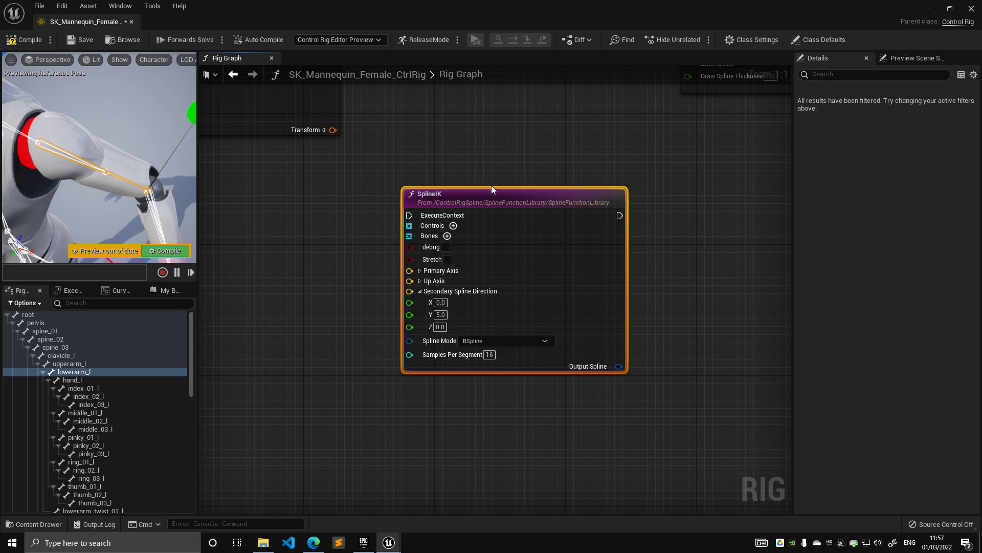
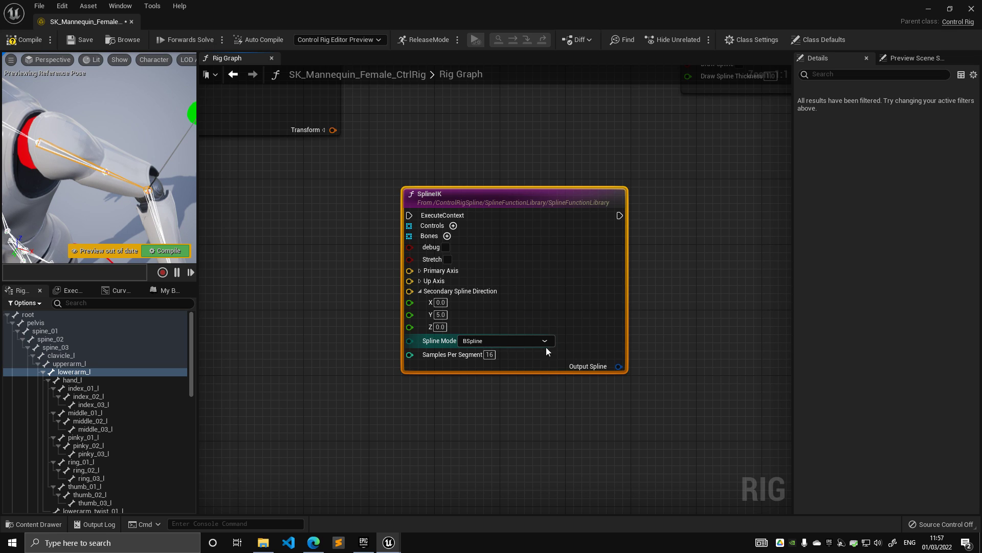
Move SplineIK directly beneath the AttachChainToSpline node
drag(615, 366, 710, 342)
right_drag(643, 289, 556, 331)
scroll(500, 279, down, 1)
scroll(557, 331, down, 2)
drag(502, 277, 479, 277)
right_drag(481, 228, 450, 219)
scroll(453, 230, up, 1)
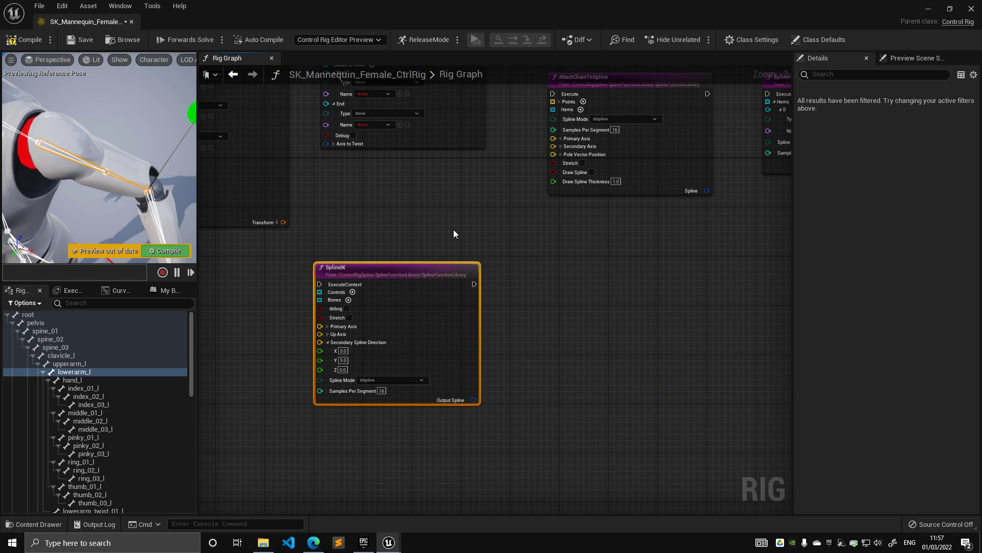
scroll(454, 234, down, 1)
right_drag(422, 221, 394, 254)
drag(394, 254, 612, 221)
right_drag(612, 220, 505, 280)
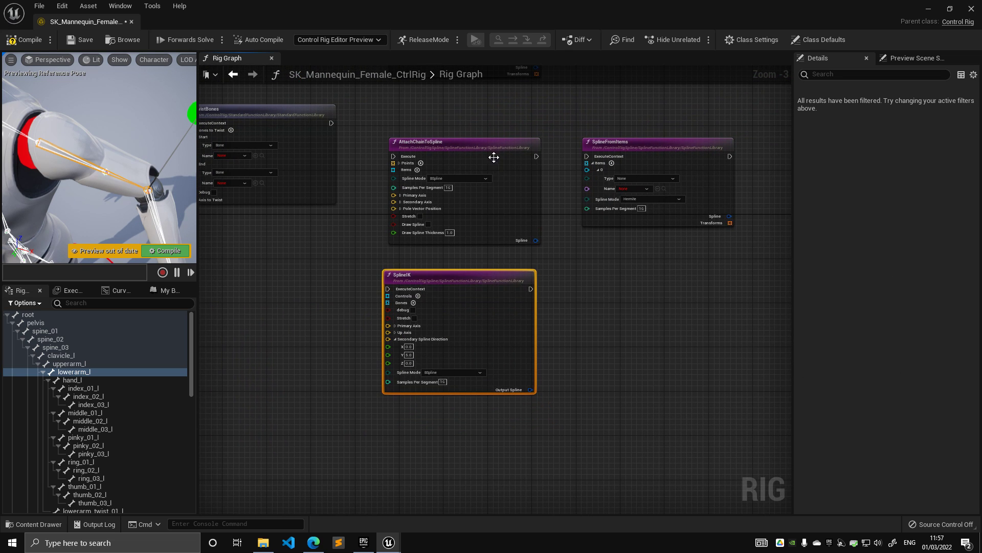
Place AttachChainToSpline beside SplineIK and move SplineFromItems directly above it
drag(494, 159, 666, 296)
drag(617, 146, 599, 186)
Look through the Splines category of the node list, from AttachChainToSpline to Transform From Spline, without adding a node
right_click(449, 164)
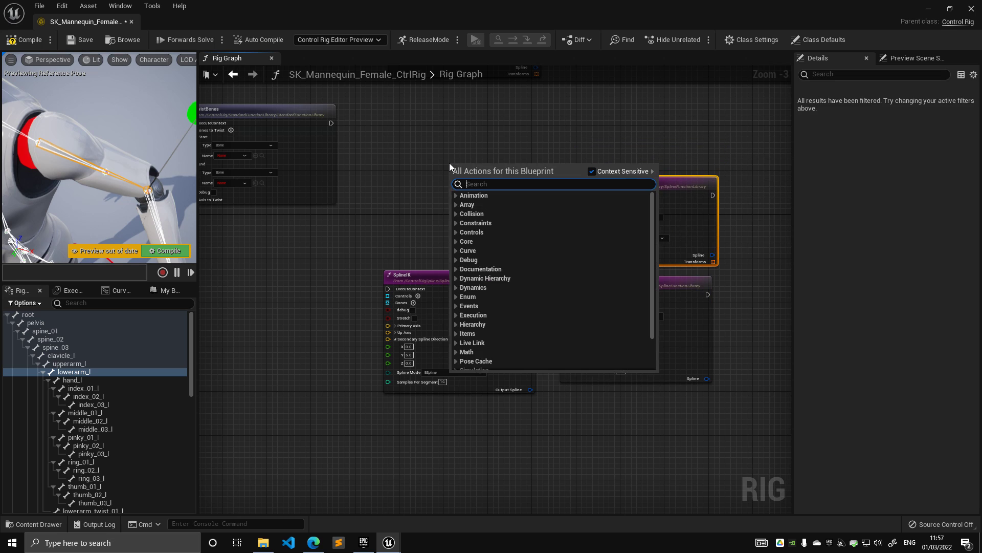
scroll(472, 357, down, 3)
click(456, 332)
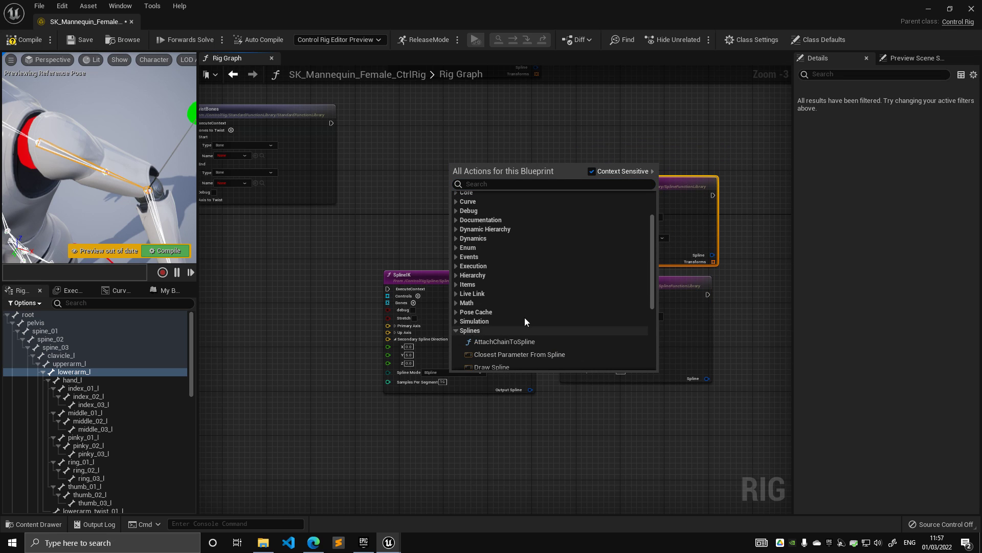
scroll(527, 302, down, 2)
scroll(540, 261, down, 1)
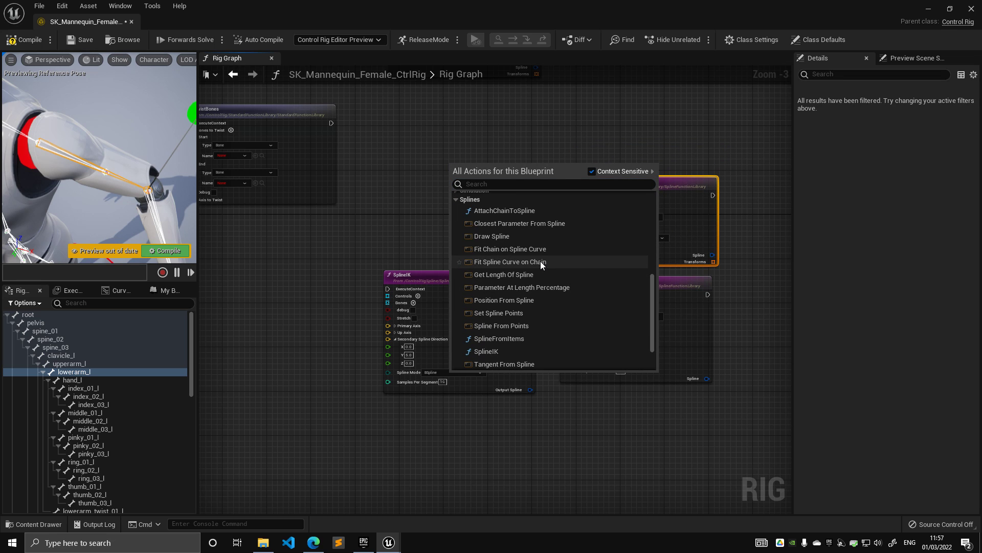
scroll(540, 261, down, 2)
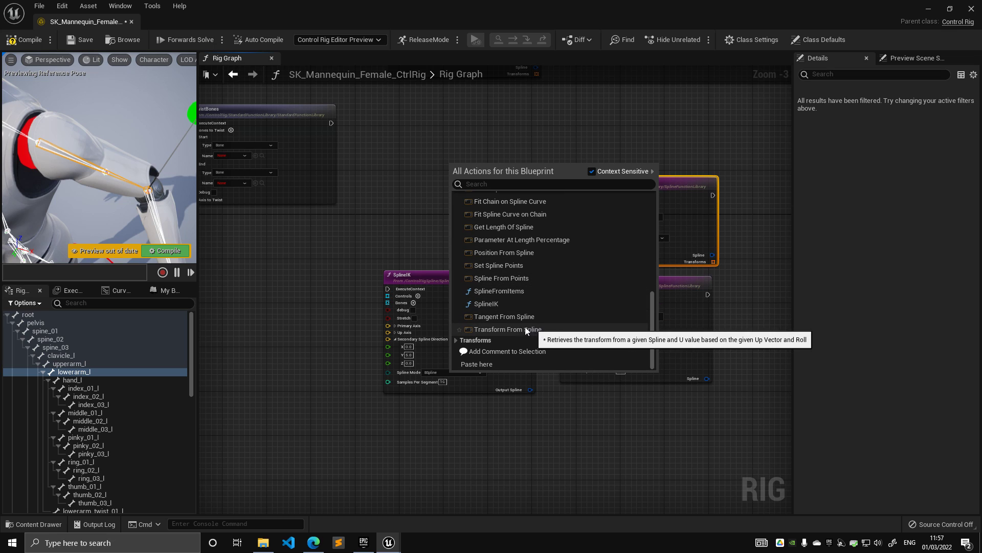
scroll(516, 353, up, 10)
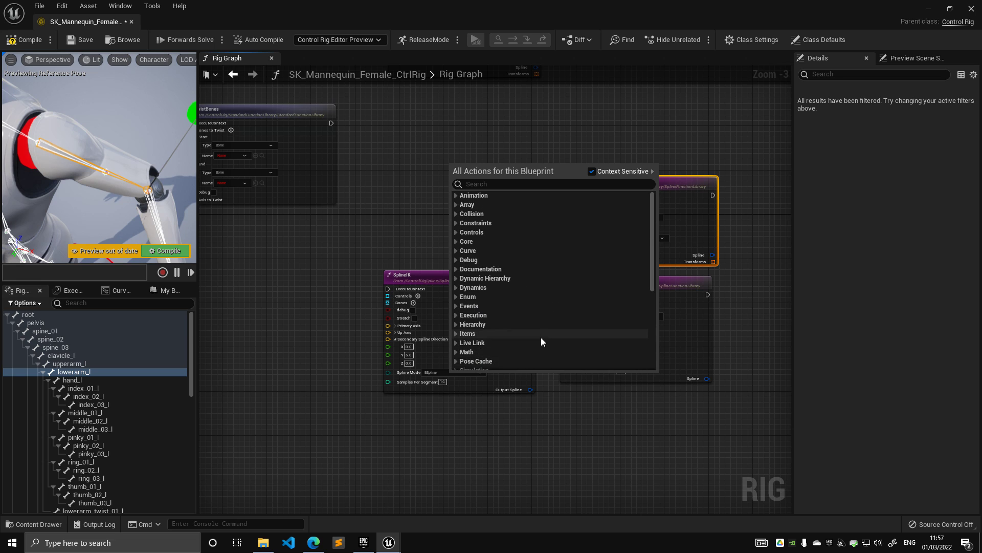
Compare the Fit Spline Curve on Chain node with the neighbouring spline function nodes in the graph
right_drag(397, 166, 640, 359)
scroll(523, 211, up, 3)
right_drag(580, 145, 407, 299)
right_drag(434, 226, 432, 302)
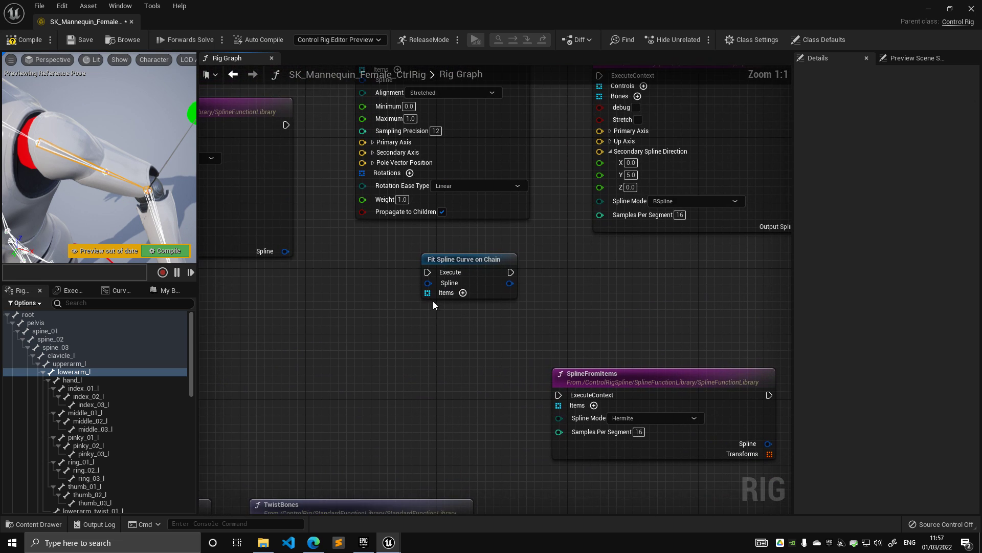
scroll(484, 308, down, 6)
right_drag(600, 343, 572, 202)
scroll(572, 233, up, 4)
mouse_move(563, 270)
mouse_down()
mouse_move(572, 227)
mouse_move(557, 272)
mouse_up()
right_drag(369, 265, 441, 197)
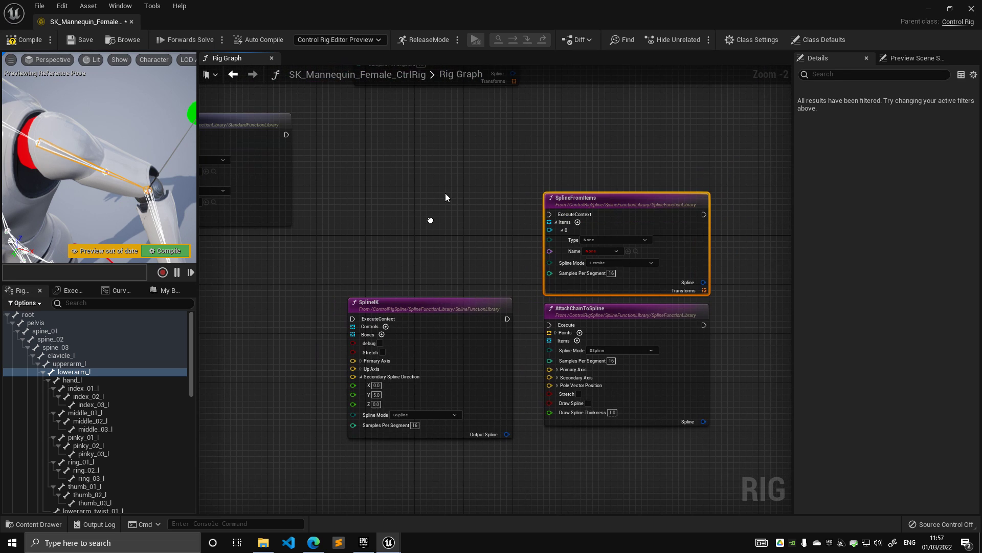
Move SplineIK higher beside the other spline nodes and shift SplineFromItems farther above AttachChainToSpline
drag(481, 303, 480, 204)
right_drag(480, 204, 451, 217)
scroll(518, 189, up, 2)
right_drag(518, 189, 539, 156)
drag(579, 194, 637, 129)
right_drag(604, 160, 559, 217)
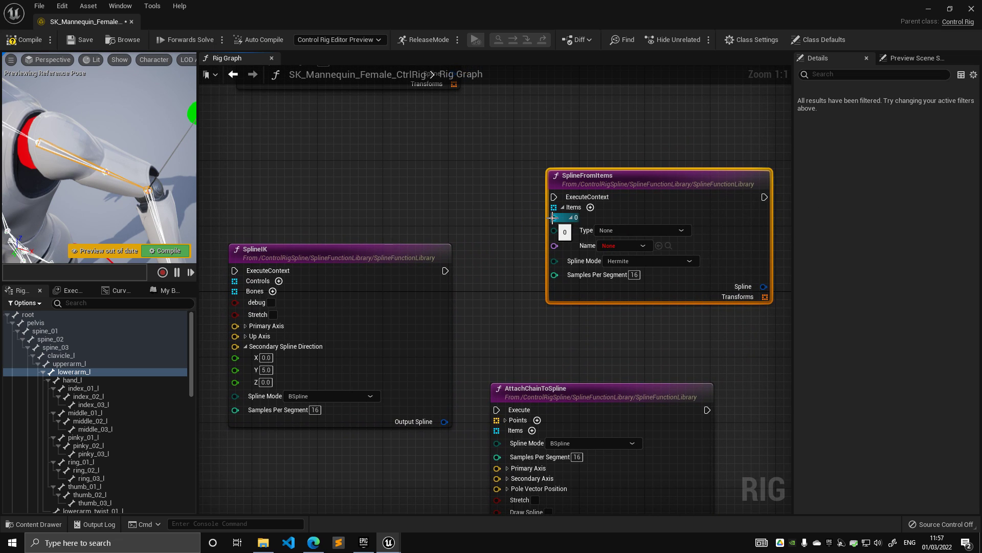
Promote element 0 of SplineFromItems' Items input to a variable and place its getter node beside the function
right_click(554, 218)
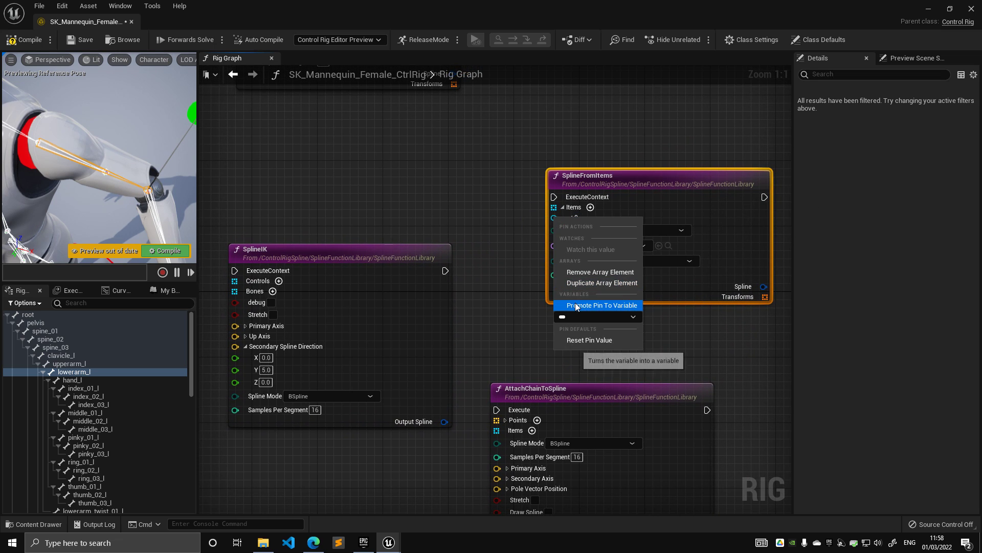
click(594, 305)
mouse_move(481, 182)
mouse_down()
mouse_move(455, 197)
mouse_move(480, 196)
mouse_move(472, 195)
mouse_up()
right_drag(391, 204, 417, 183)
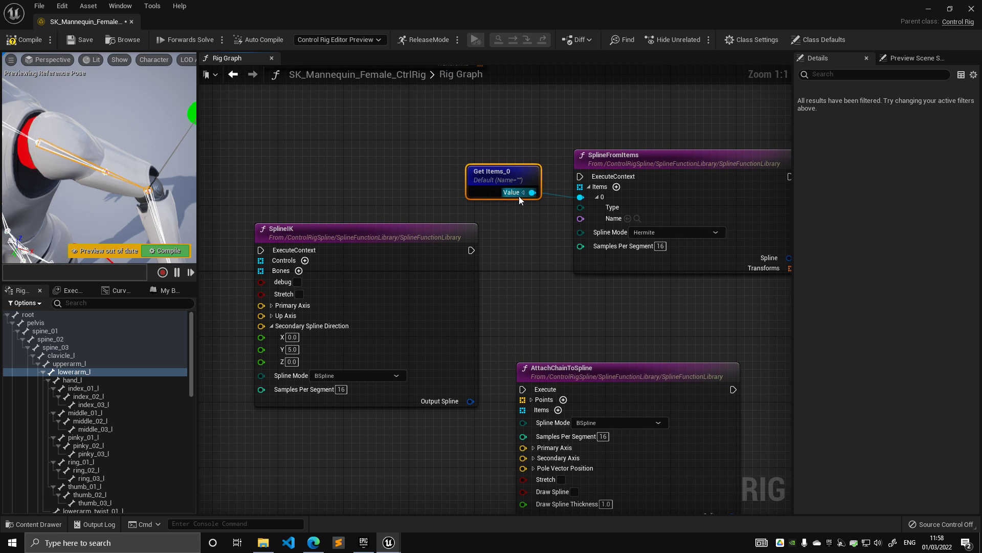
Check the Name pin's actions on SplineFromItems, then promote AttachChainToSpline's Spline Mode pin to a variable
right_click(581, 219)
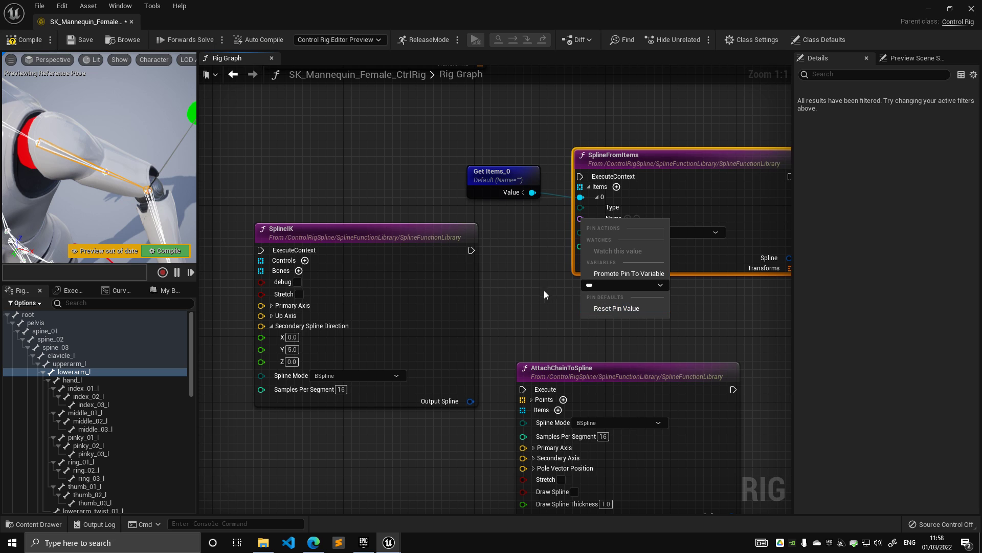
right_drag(545, 294, 561, 188)
right_click(540, 316)
click(560, 371)
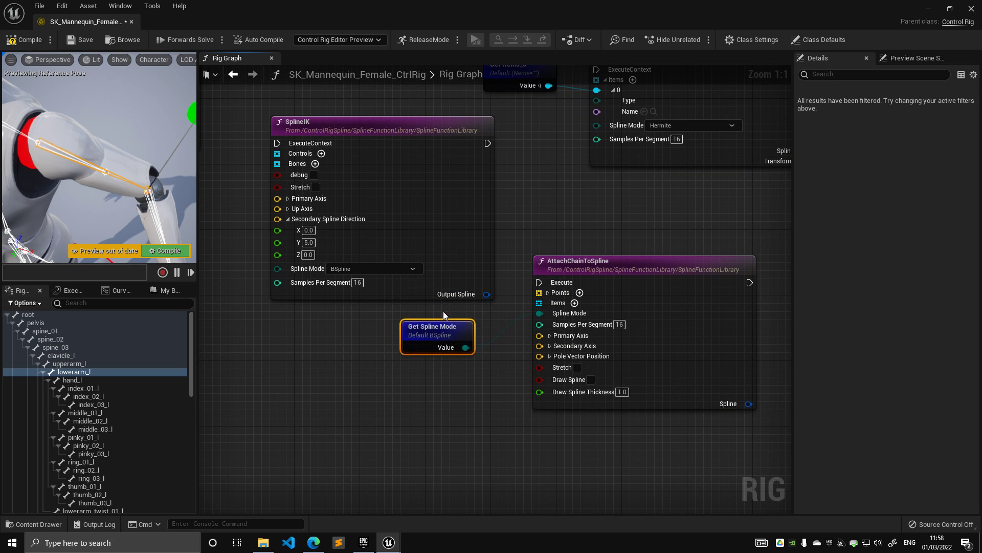
Collapse the root bone hierarchy and view the promoted variables in the blueprint's variable list, selecting Items_0
right_drag(443, 312, 499, 299)
click(7, 315)
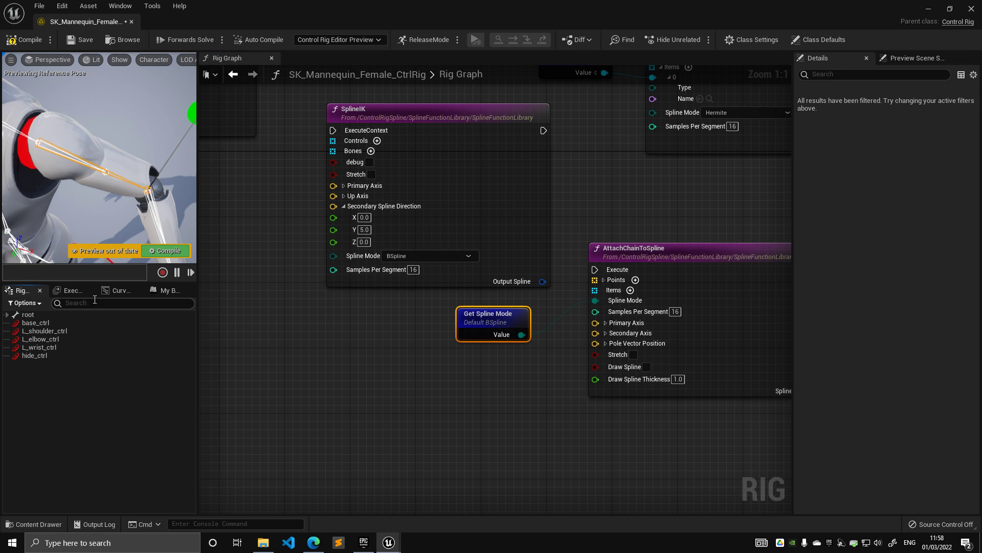
click(171, 291)
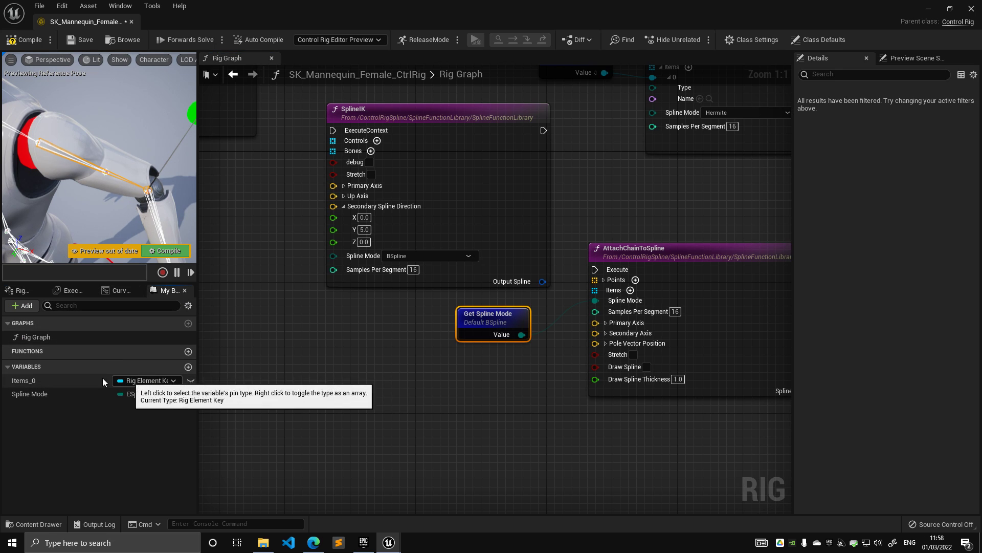
click(64, 381)
Position the Get Spline Mode node in the space below SplineIK, close to AttachChainToSpline
right_drag(425, 330, 385, 334)
mouse_move(484, 325)
mouse_down()
mouse_move(446, 324)
mouse_move(472, 334)
mouse_up()
click(362, 318)
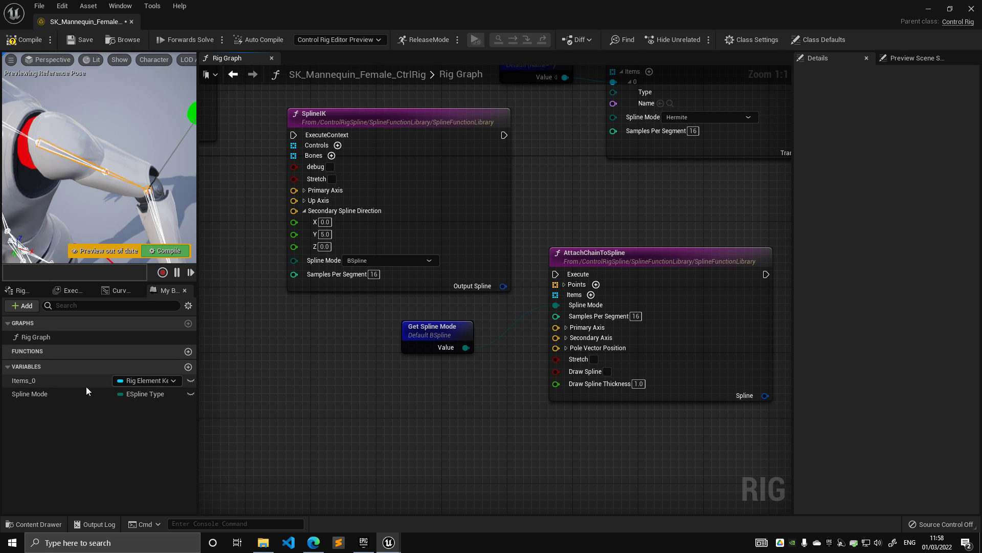
drag(440, 336, 480, 336)
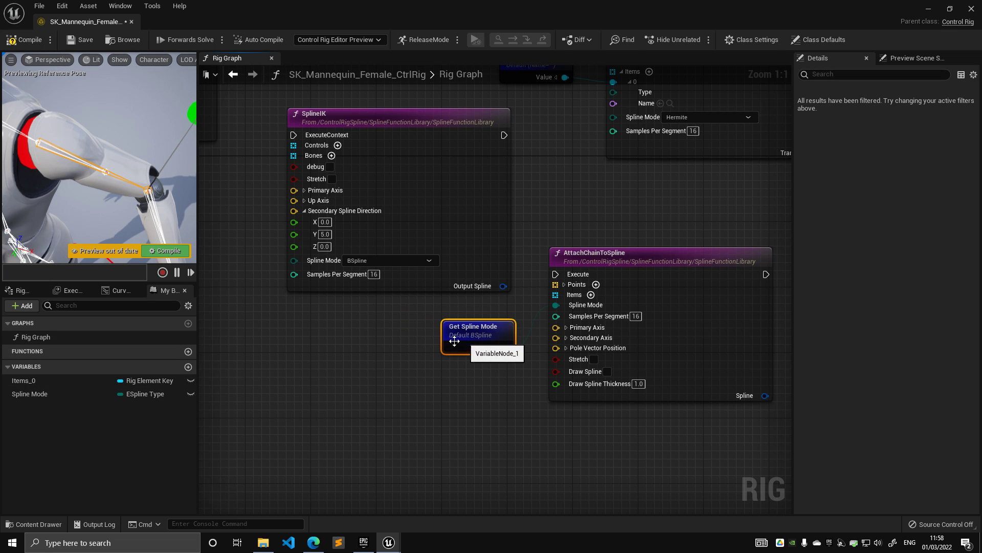
Survey the function nodes across the Rig Graph, from the IKTwoBone and TwistBones chain to the spline nodes
right_drag(260, 335, 302, 340)
scroll(258, 306, down, 7)
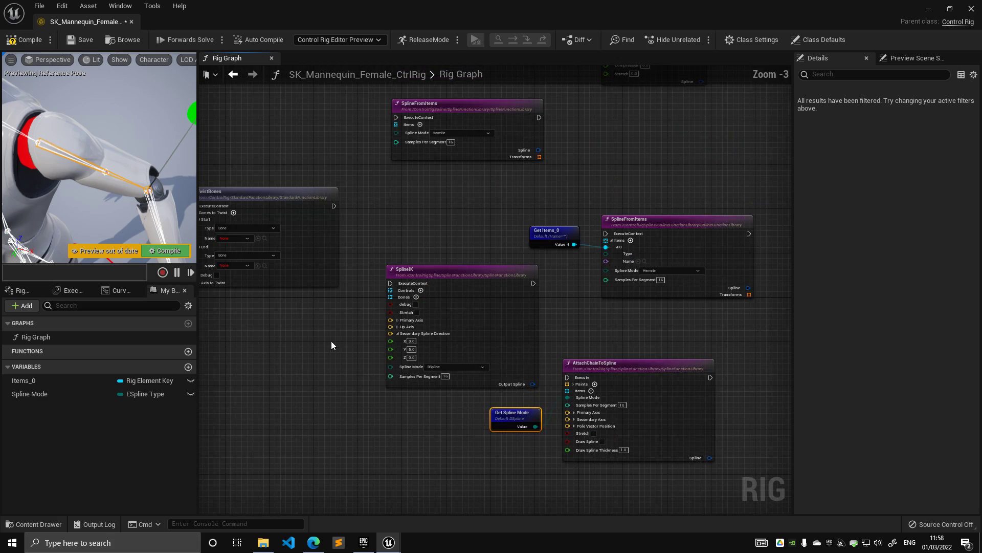
scroll(496, 220, up, 5)
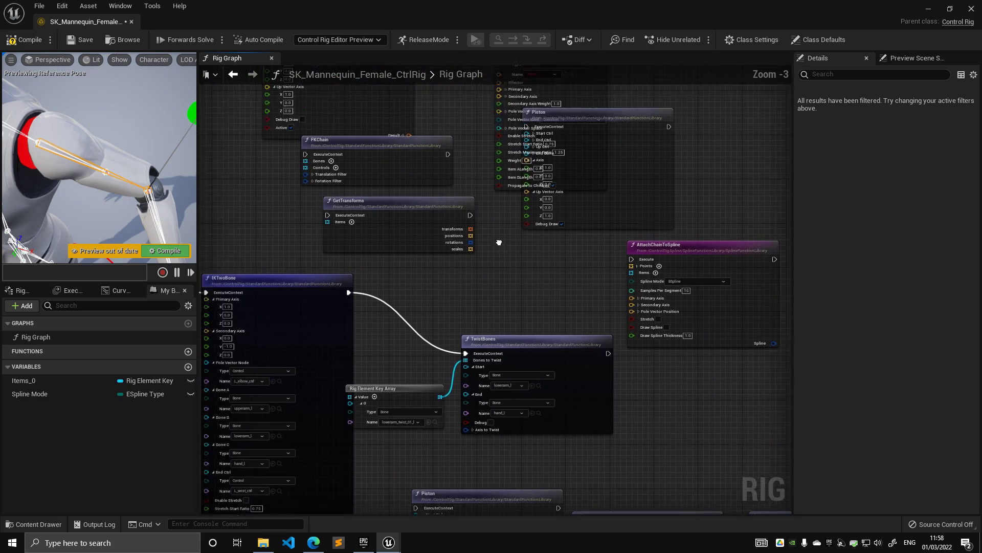
scroll(486, 228, down, 5)
scroll(472, 219, up, 4)
right_drag(578, 276, 435, 229)
scroll(435, 229, down, 3)
right_drag(523, 267, 399, 204)
scroll(609, 267, up, 2)
scroll(614, 265, down, 2)
right_drag(714, 253, 444, 244)
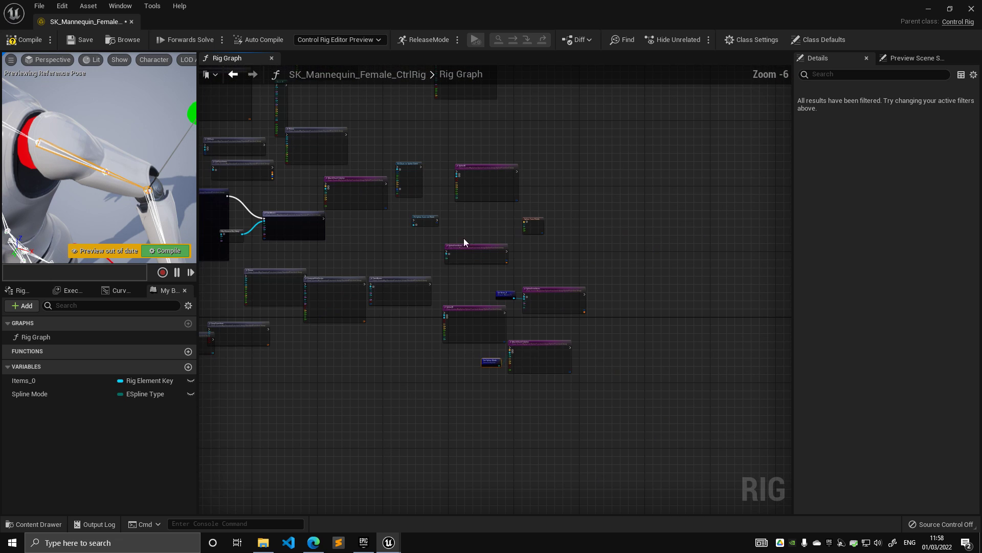
Review the Transforms and Variables categories of the node list from an empty area of the graph
right_drag(584, 185, 481, 286)
scroll(483, 285, up, 3)
right_click(465, 159)
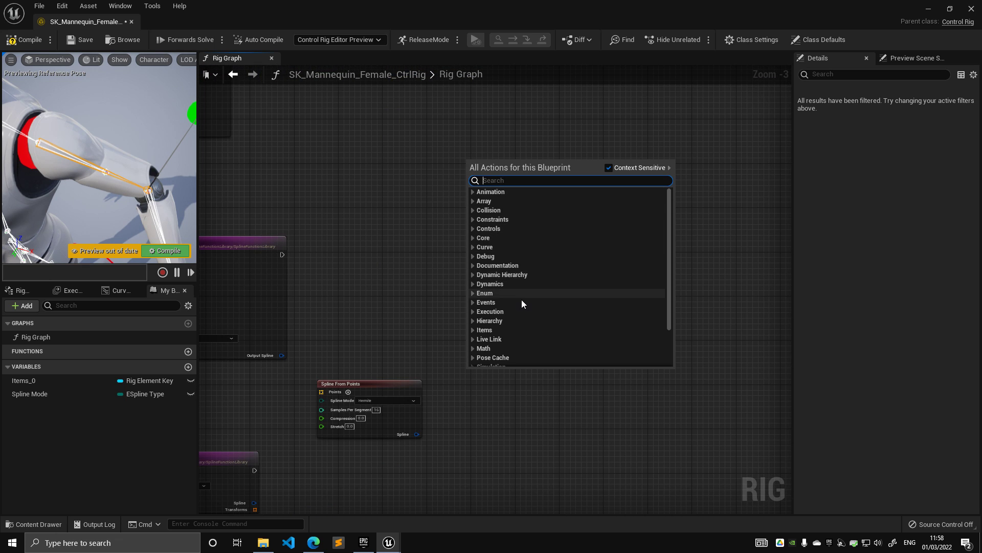
scroll(522, 300, down, 3)
click(472, 327)
scroll(582, 309, down, 5)
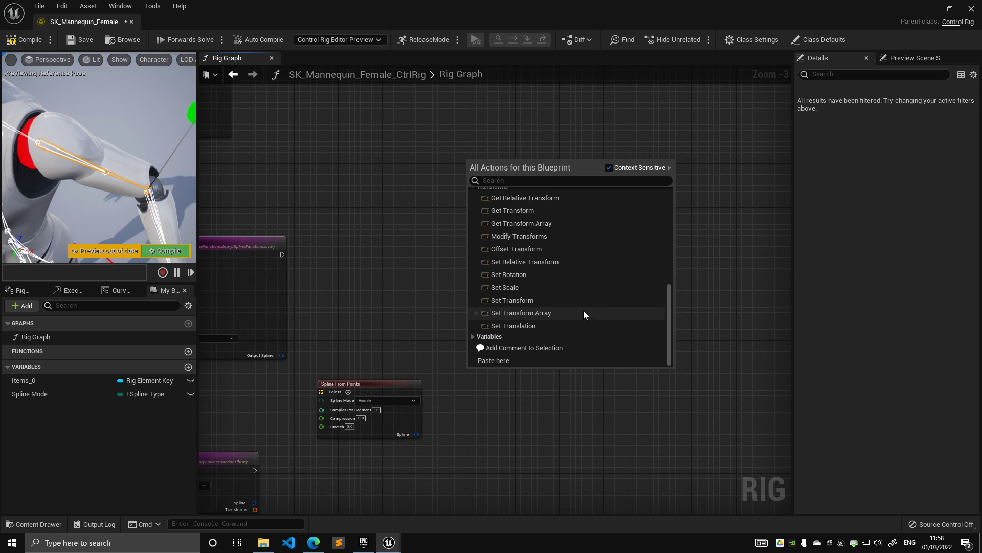
scroll(585, 257, up, 1)
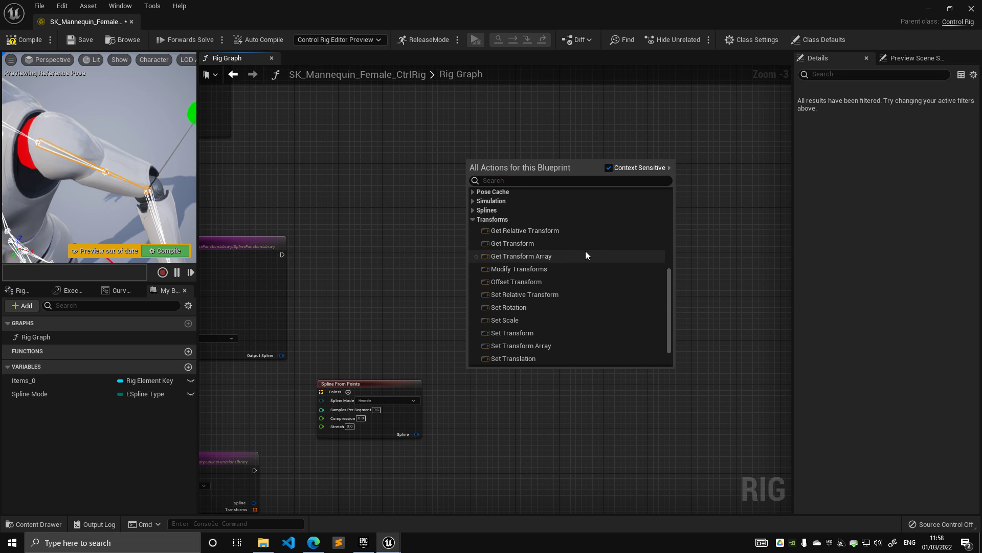
scroll(585, 250, down, 1)
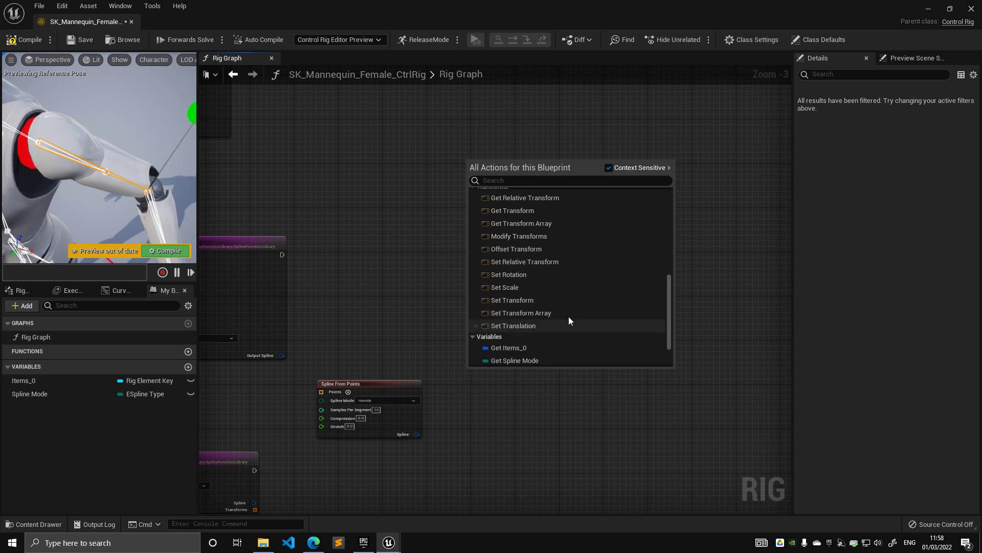
scroll(585, 306, down, 2)
scroll(518, 296, up, 6)
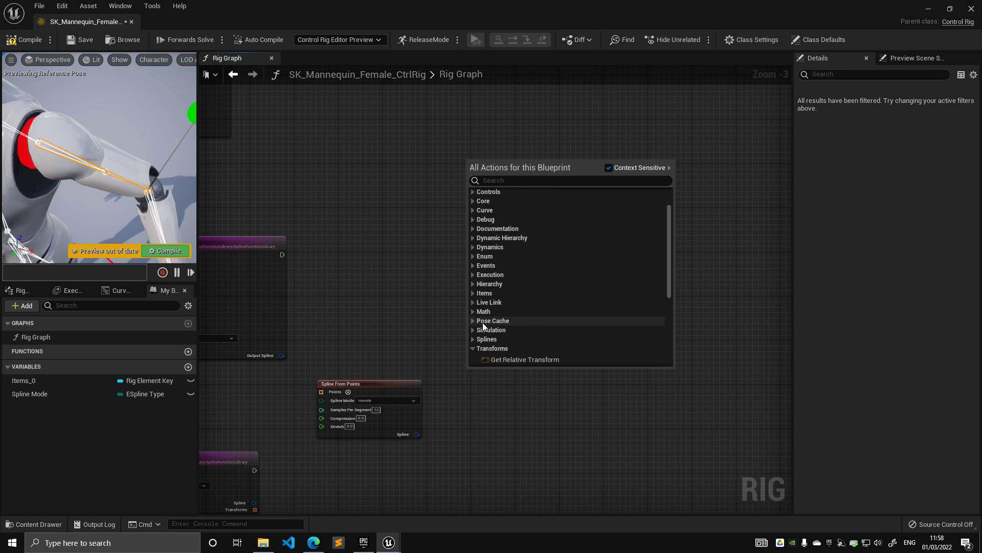
Review the Simulation category's Accumulate, Springs and Time nodes in the node list
click(473, 330)
click(479, 338)
scroll(529, 311, down, 5)
click(476, 249)
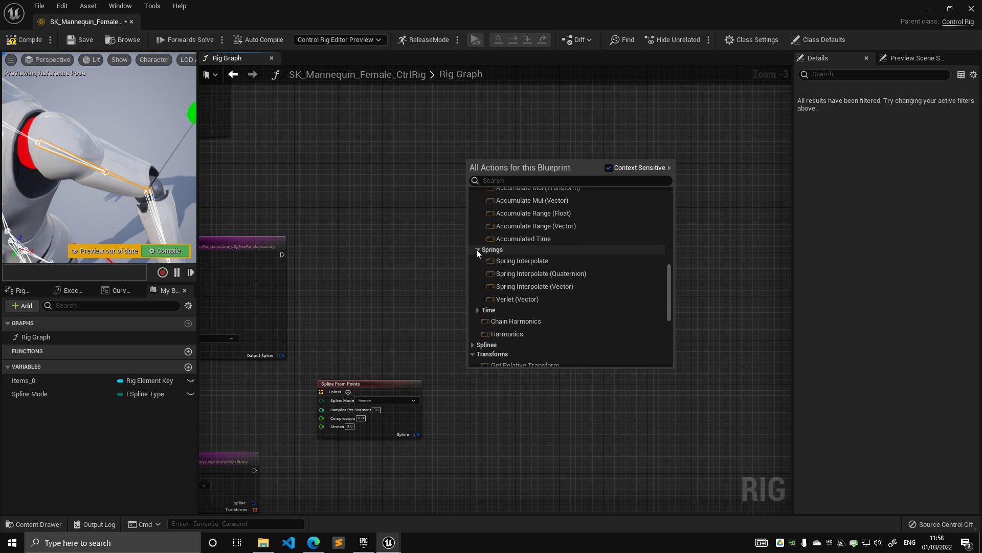
scroll(504, 263, down, 2)
click(477, 261)
scroll(542, 266, down, 2)
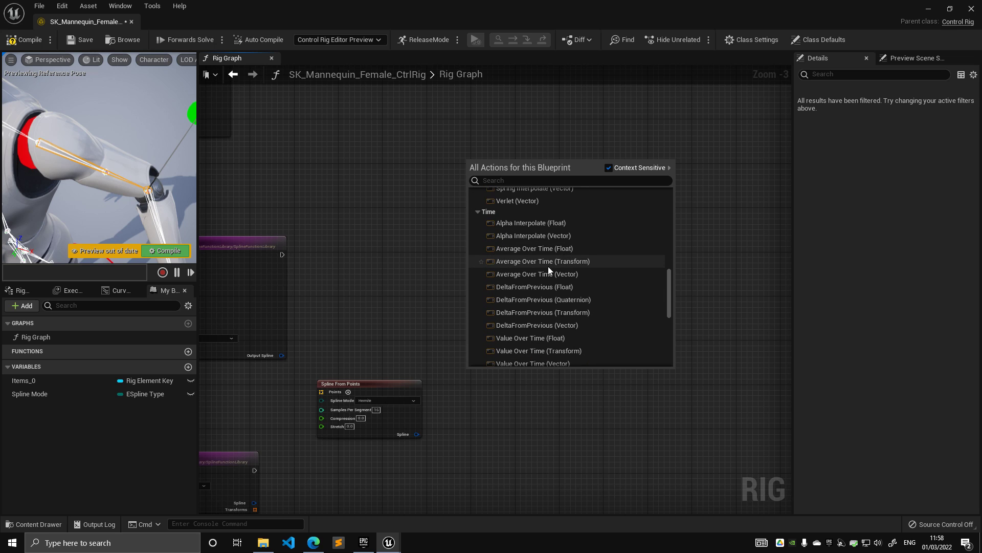
scroll(548, 266, down, 3)
scroll(551, 273, up, 12)
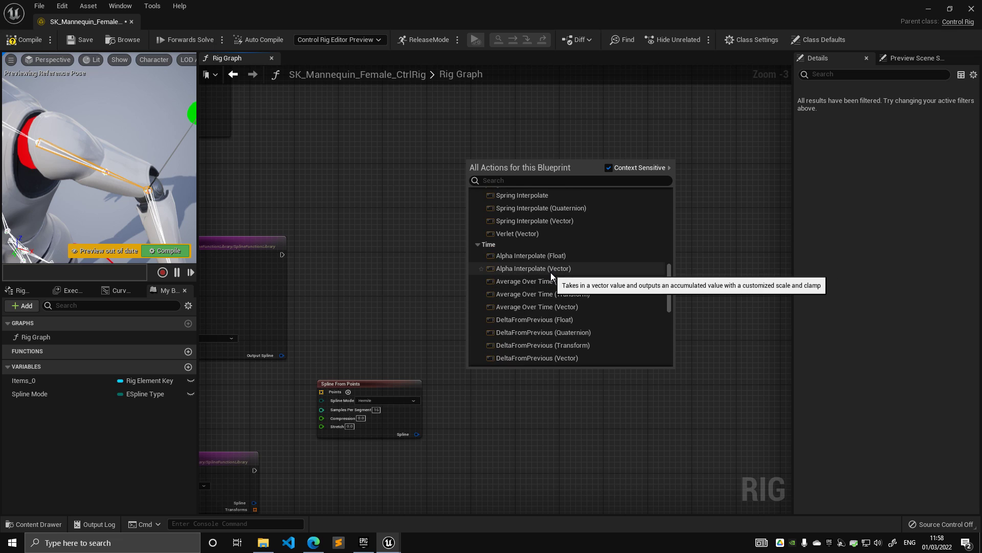
scroll(541, 275, up, 5)
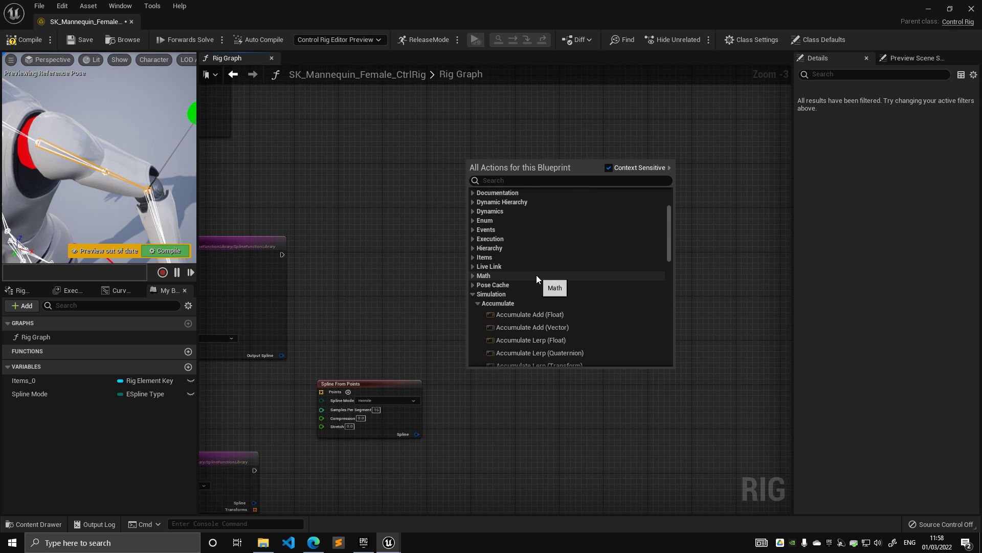
Add the ComputePoleVector function from the Math category to the empty space above Spline From Points and read its description
click(473, 276)
scroll(545, 277, down, 2)
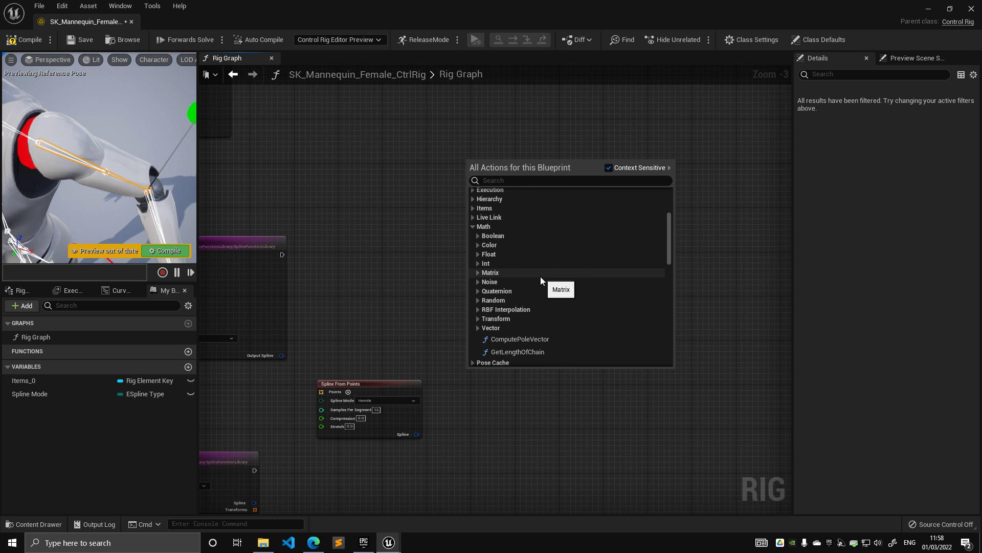
scroll(540, 276, down, 1)
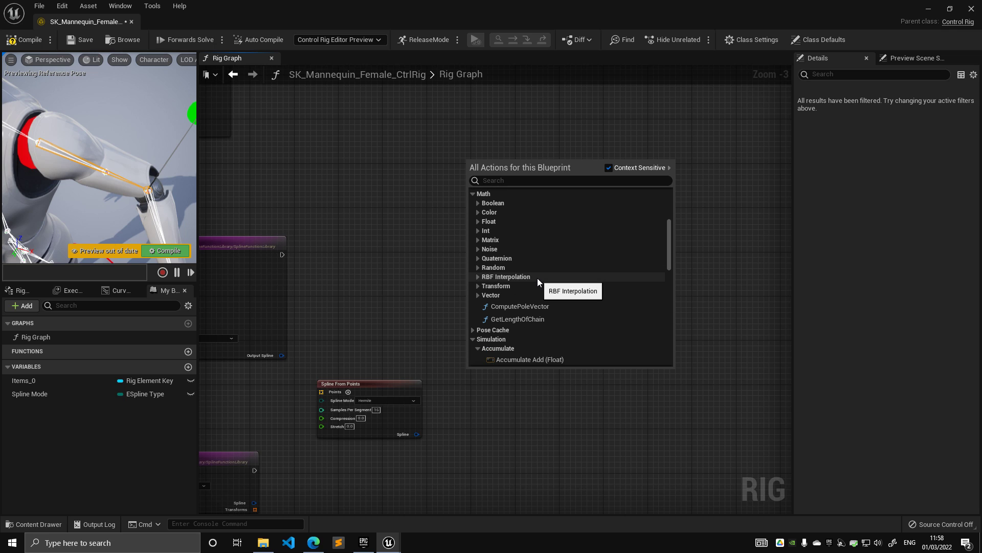
click(525, 305)
drag(571, 159, 609, 152)
scroll(470, 182, up, 3)
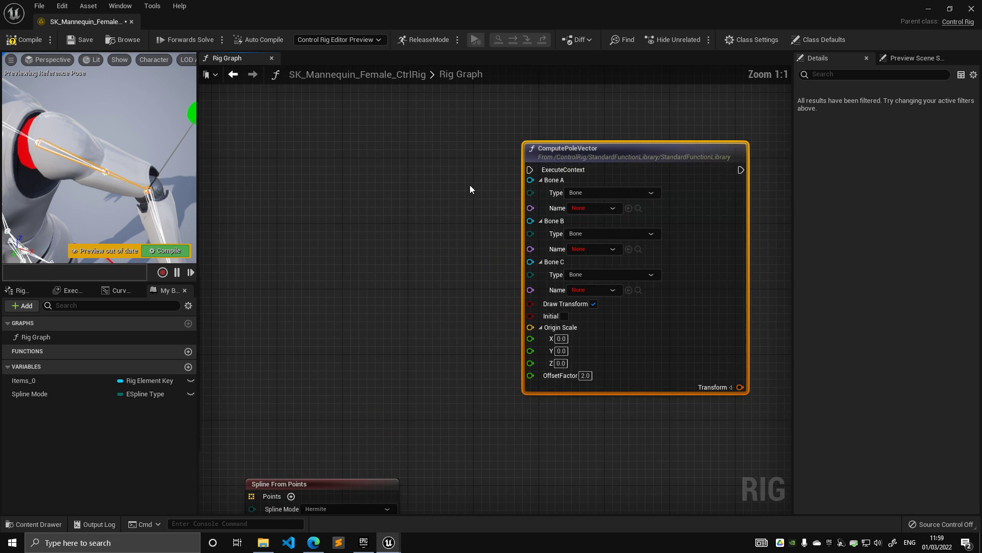
right_drag(470, 182, 345, 160)
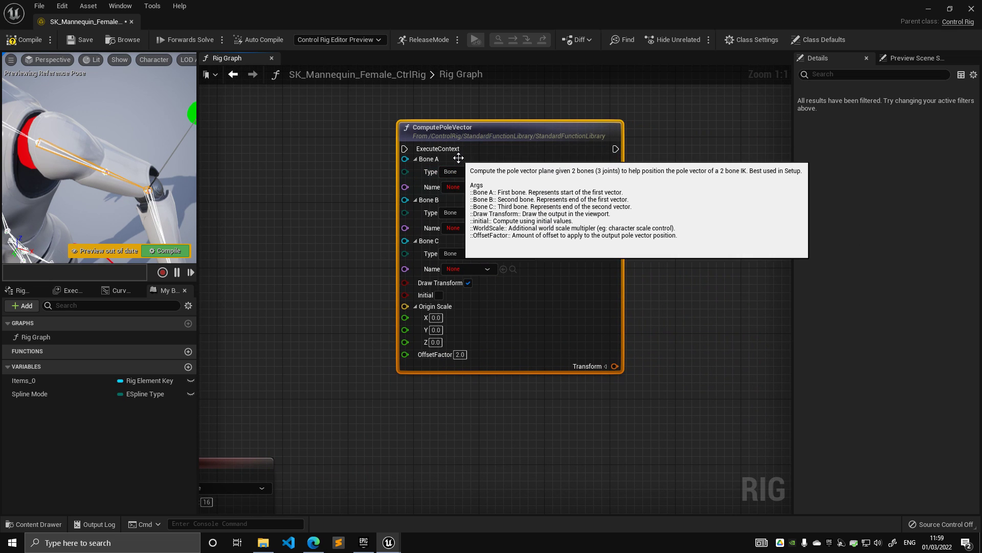
Move the ComputePoleVector node across the graph to the open space above FKChain
drag(520, 137, 405, 137)
right_drag(214, 185, 384, 211)
scroll(383, 211, down, 3)
drag(491, 170, 448, 152)
scroll(361, 174, up, 3)
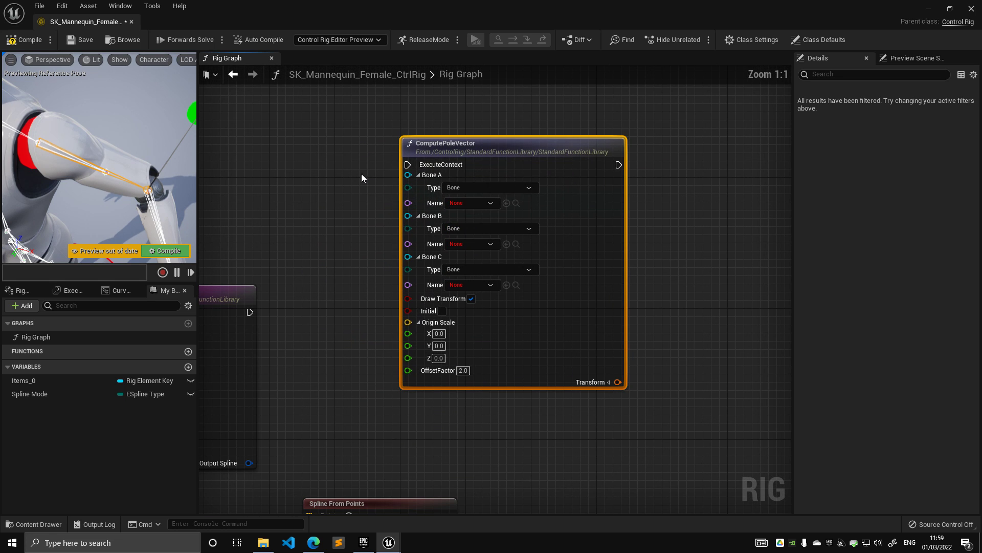
right_drag(328, 281, 521, 302)
scroll(521, 303, down, 4)
drag(572, 241, 274, 165)
right_drag(488, 172, 770, 295)
drag(588, 289, 519, 224)
right_drag(461, 217, 657, 301)
drag(712, 302, 410, 97)
Read ComputePoleVector's description of its bone and offset arguments and shift the node slightly within the space above FKChain
scroll(493, 173, up, 4)
right_drag(492, 173, 646, 327)
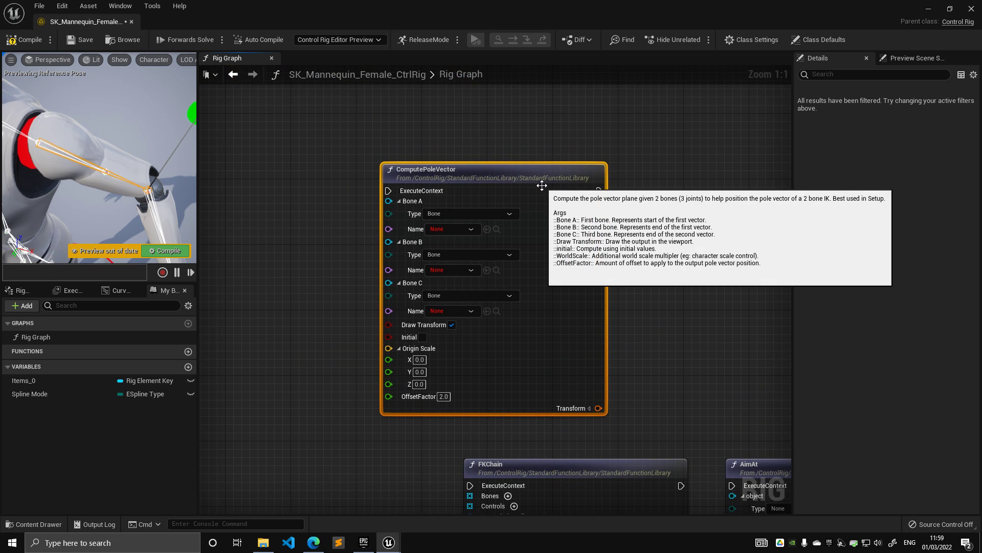
drag(530, 179, 494, 169)
right_drag(270, 223, 424, 219)
scroll(488, 235, down, 1)
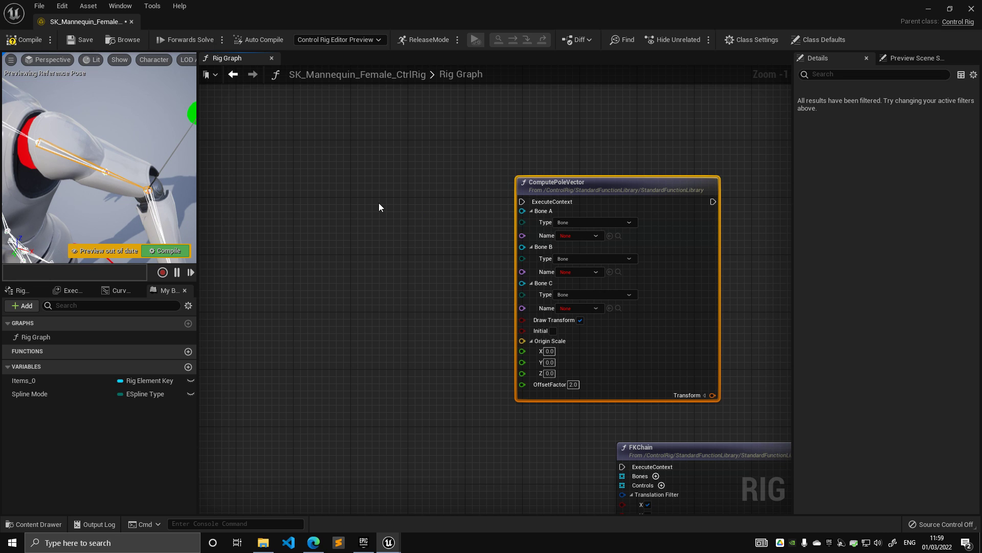
Inspect the left arm's upperarm_l and lowerarm_l bones and the elbow's pole vector control in the character preview
right_drag(184, 153, 131, 201)
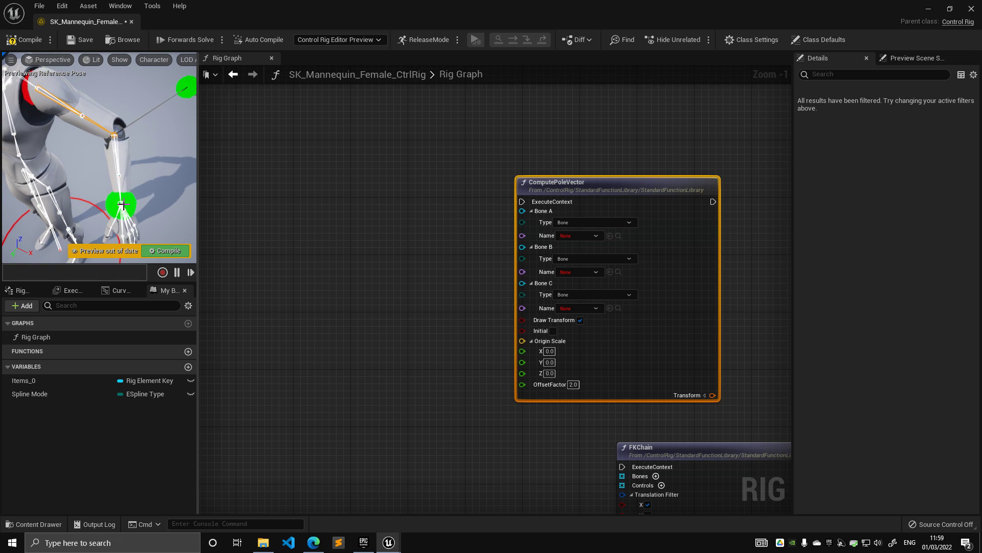
click(122, 204)
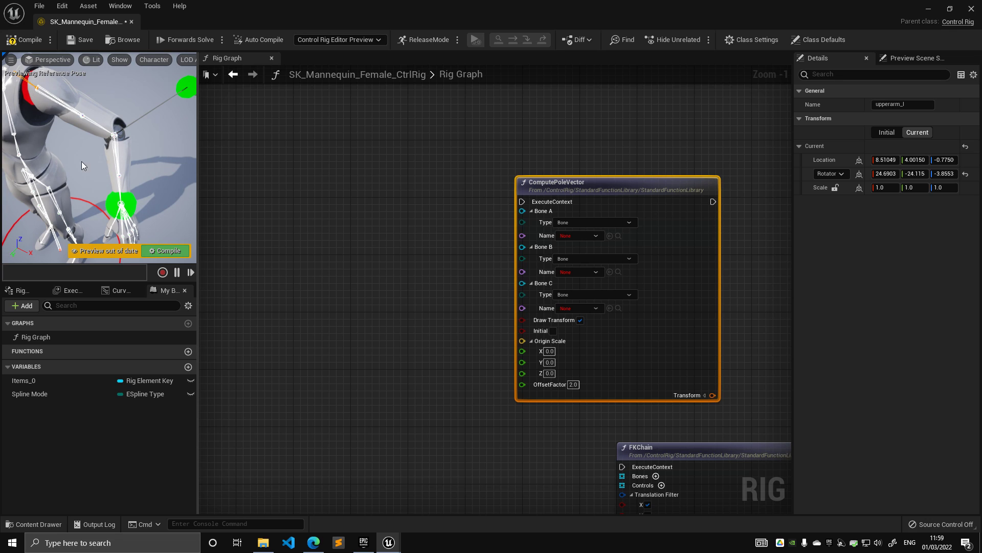
click(115, 135)
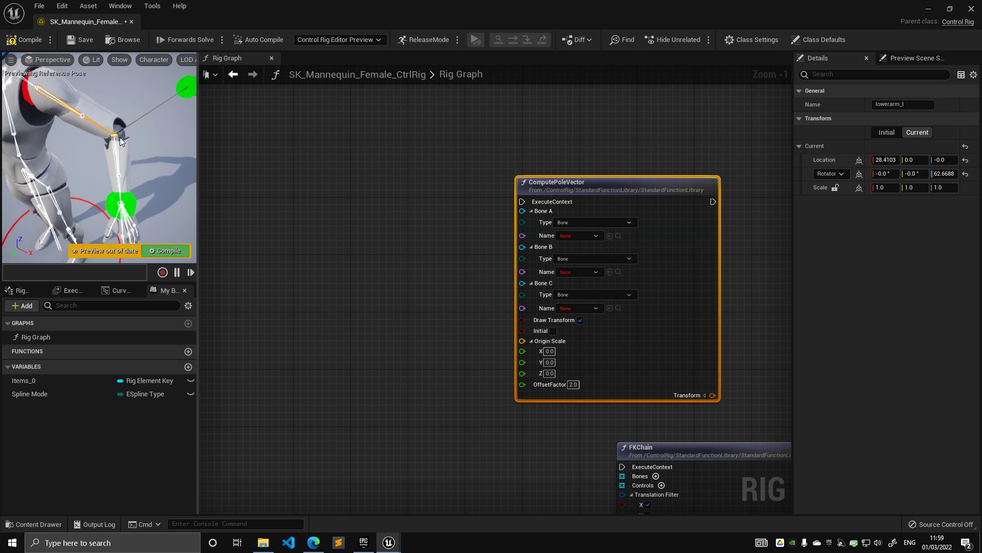
right_drag(146, 118, 59, 133)
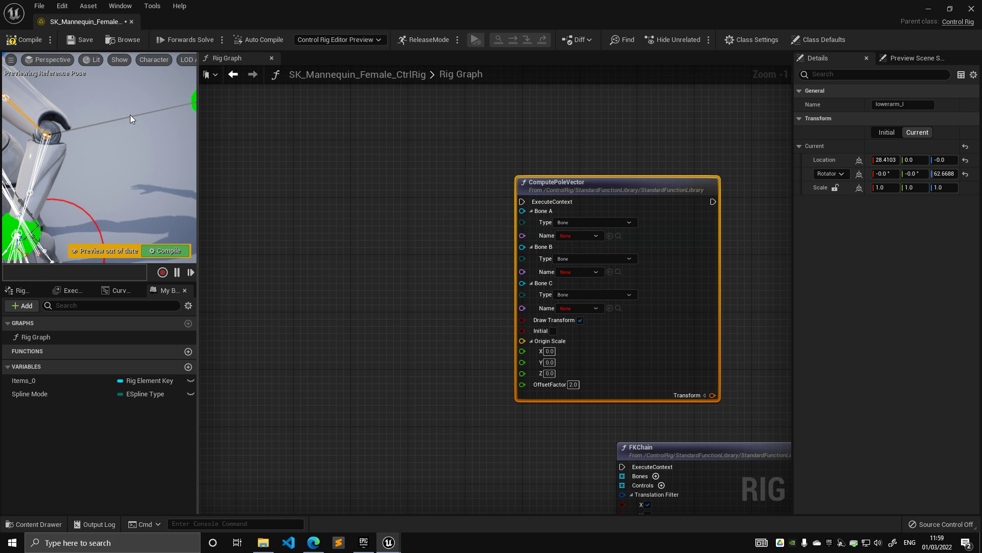
right_drag(123, 148, 99, 146)
alt+drag(100, 146, 146, 153)
Shift ComputePoleVector further aside in the space above FKChain, inspecting the upperarm_l bone and elbow control in the preview
drag(538, 187, 437, 166)
right_drag(138, 148, 143, 138)
click(148, 134)
mouse_move(149, 135)
mouse_down()
mouse_move(118, 167)
mouse_move(185, 106)
mouse_move(128, 104)
mouse_move(93, 157)
mouse_move(157, 142)
mouse_up()
click(59, 148)
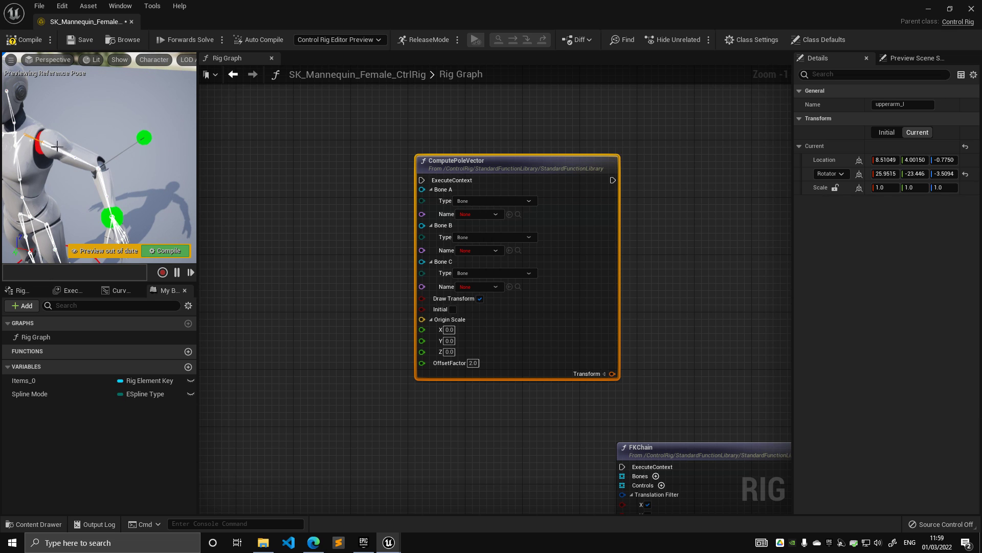
right_drag(59, 148, 85, 141)
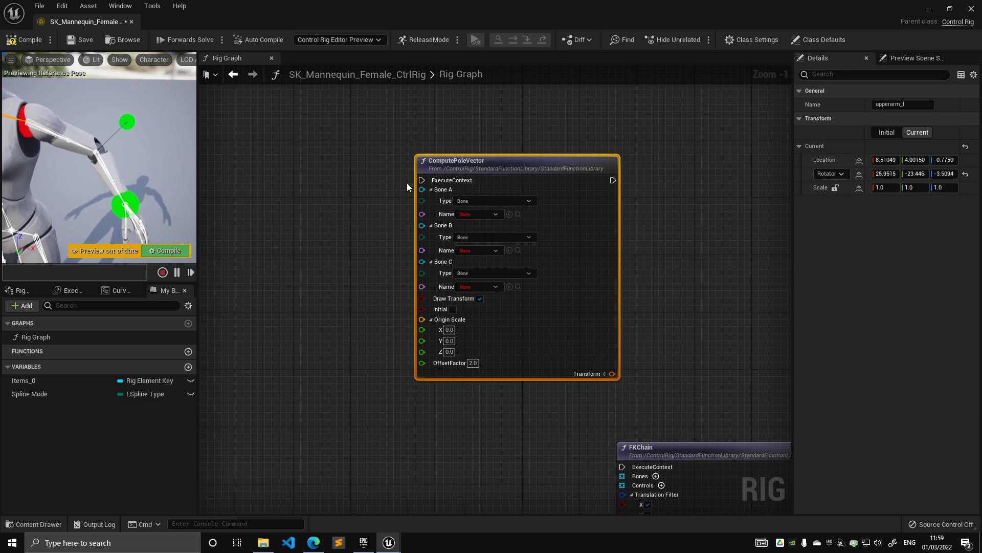
drag(486, 160, 435, 153)
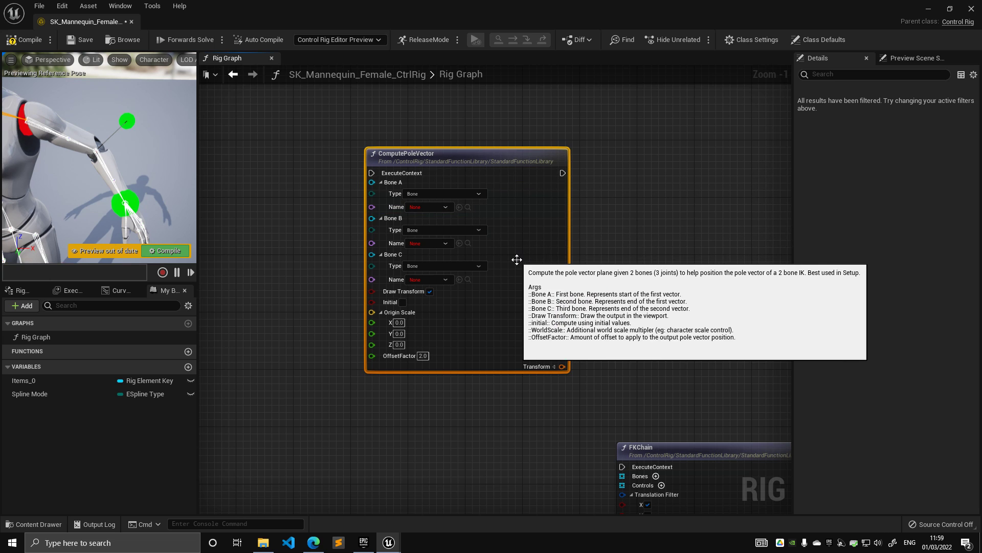
Move the ComputePoleVector and separate unconnected IKTwoBone nodes across the graph to the open area around SplineIK
right_drag(244, 178, 309, 136)
scroll(373, 192, down, 4)
scroll(353, 150, down, 2)
drag(395, 134, 647, 257)
right_drag(697, 289, 465, 205)
scroll(425, 202, up, 4)
drag(425, 202, 647, 270)
scroll(646, 269, down, 3)
right_drag(592, 260, 389, 201)
scroll(389, 201, up, 3)
drag(474, 167, 590, 227)
right_drag(421, 140, 491, 221)
scroll(492, 221, down, 3)
drag(445, 92, 619, 217)
right_drag(546, 110, 416, 139)
scroll(417, 139, up, 2)
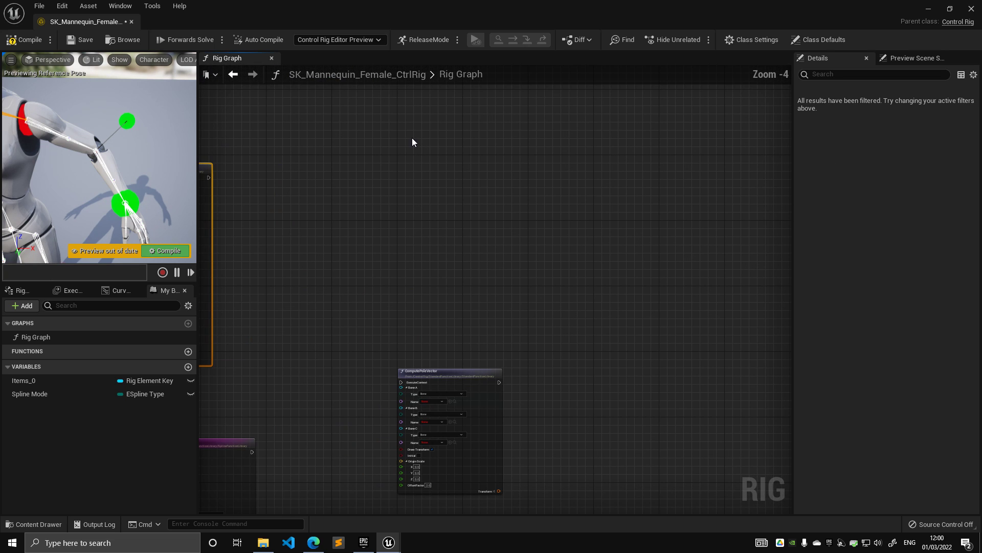
click(321, 103)
drag(321, 103, 672, 303)
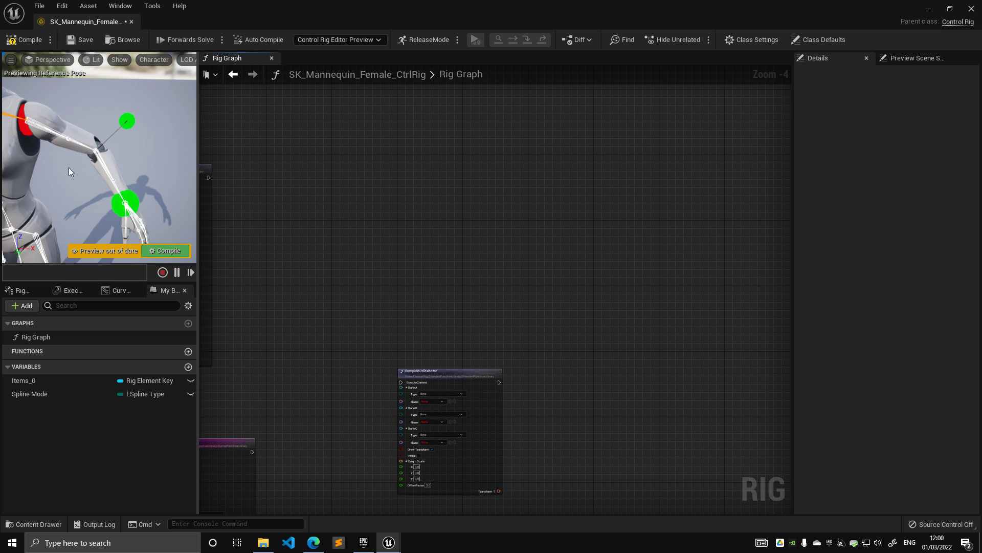
View the bent arm from another angle and raise the ComputePoleVector node higher above Spline From Points
alt+drag(89, 139, 113, 153)
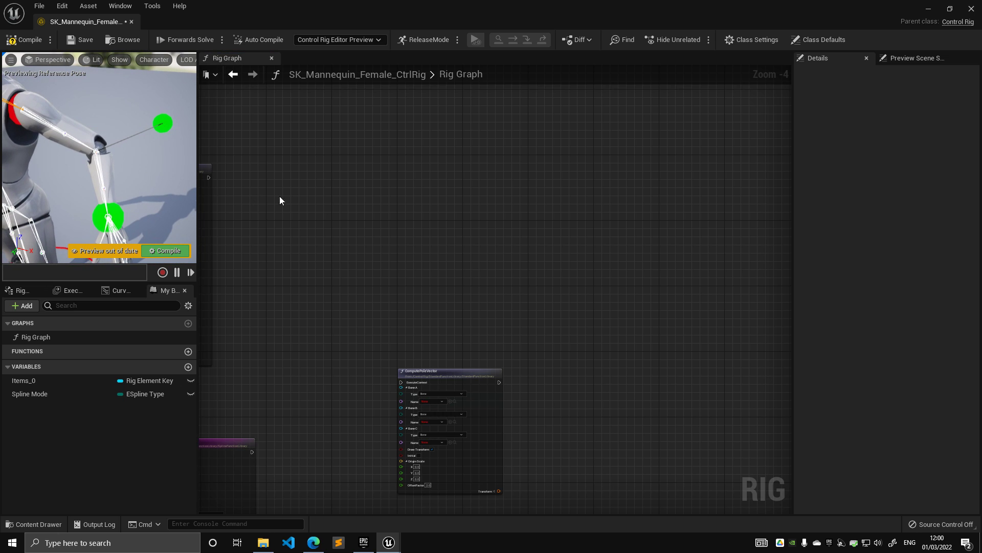
right_drag(445, 332, 506, 284)
drag(536, 326, 507, 198)
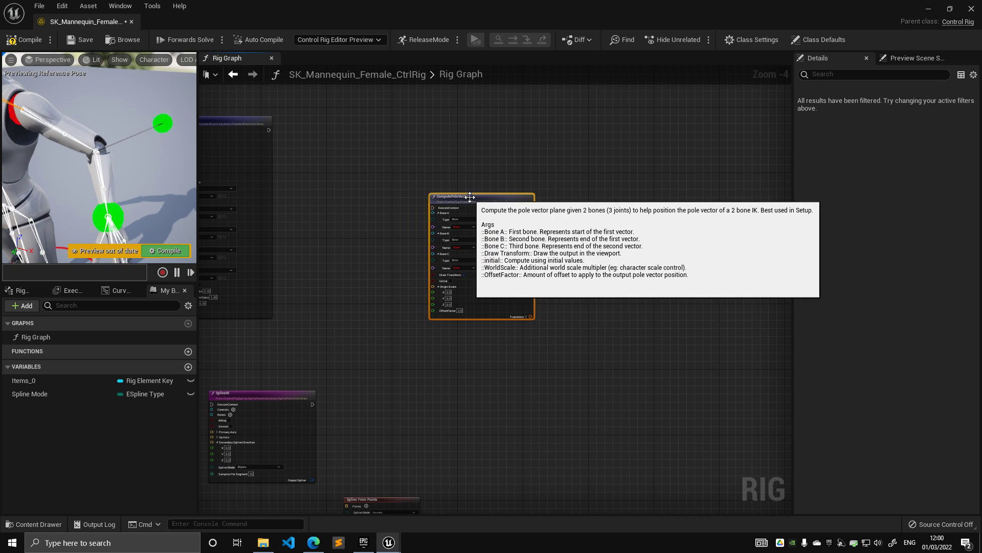
scroll(306, 258, down, 7)
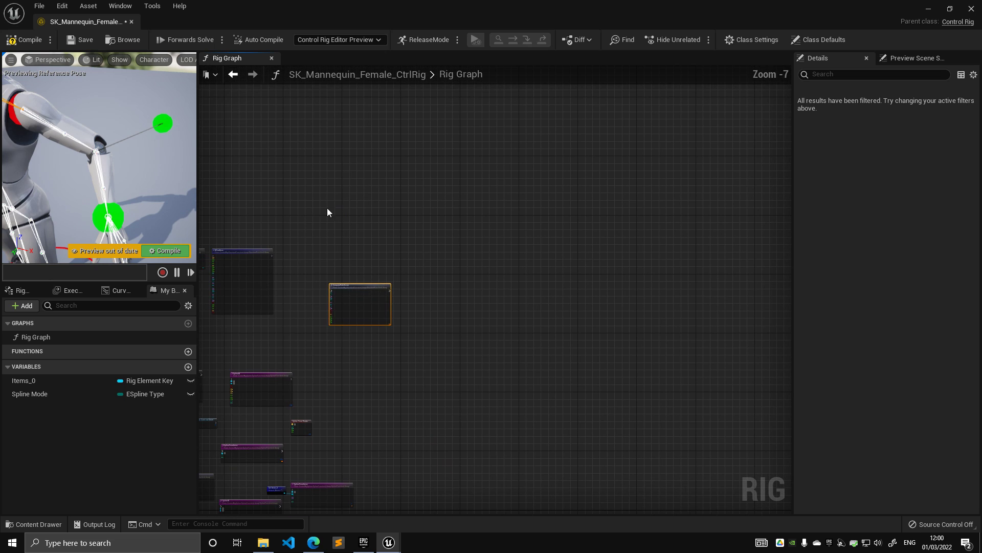
Place the ComputePoleVector node beside the unconnected IKTwoBone node so their bone inputs can be compared
drag(399, 171, 594, 276)
scroll(598, 271, up, 2)
scroll(600, 264, up, 3)
click(600, 263)
drag(567, 201, 455, 113)
scroll(462, 141, up, 4)
drag(512, 222, 701, 300)
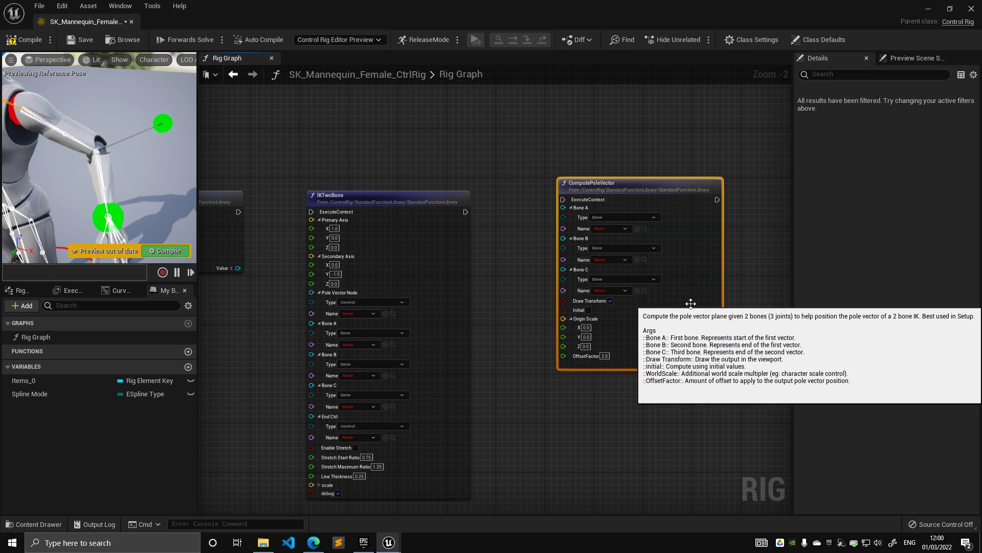
scroll(618, 249, up, 3)
drag(619, 249, 584, 387)
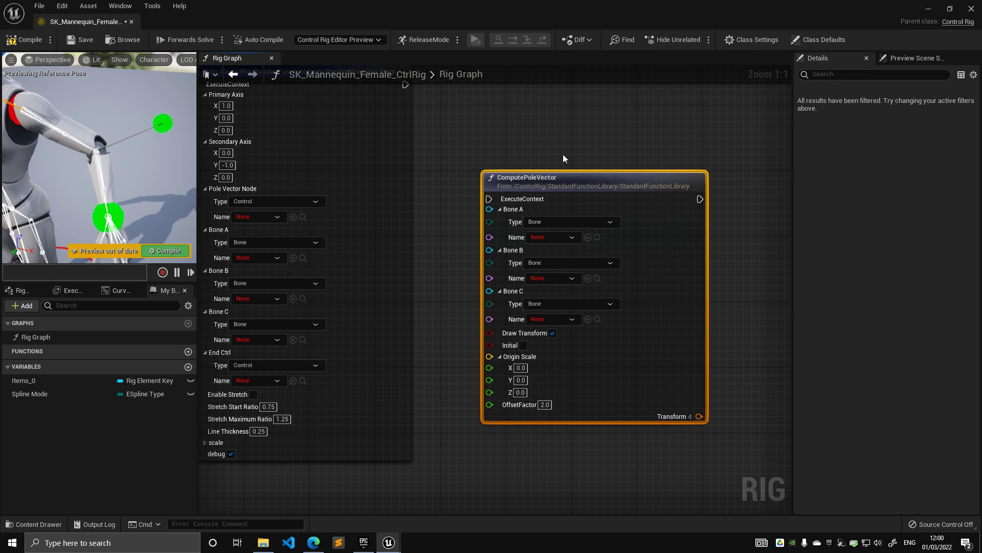
Read ComputePoleVector's description and move the node to the space between the unconnected IKTwoBone and Spline From Points
click(556, 133)
right_drag(557, 133, 469, 141)
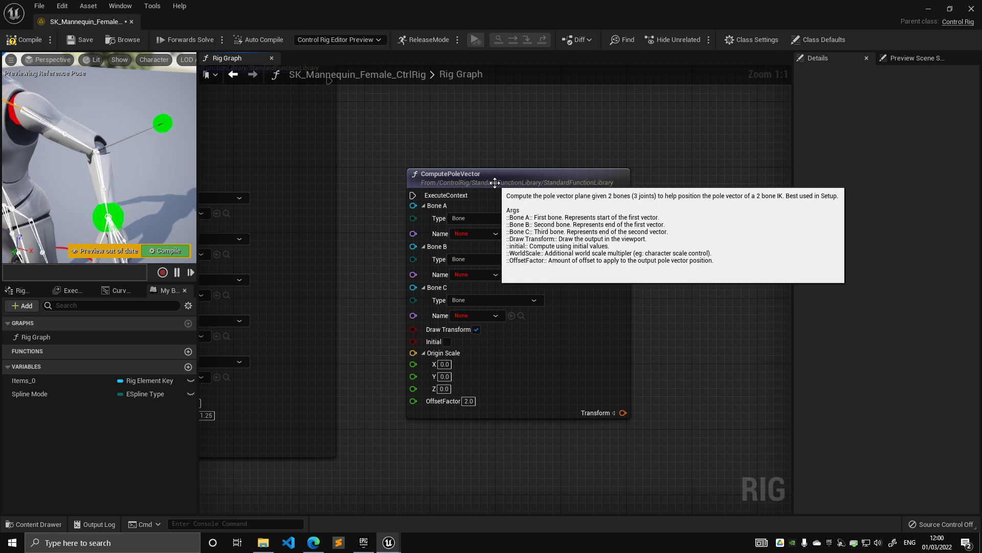
drag(495, 183, 467, 141)
scroll(397, 185, down, 3)
right_drag(391, 144, 517, 152)
scroll(499, 155, down, 3)
drag(548, 160, 574, 229)
scroll(492, 256, up, 4)
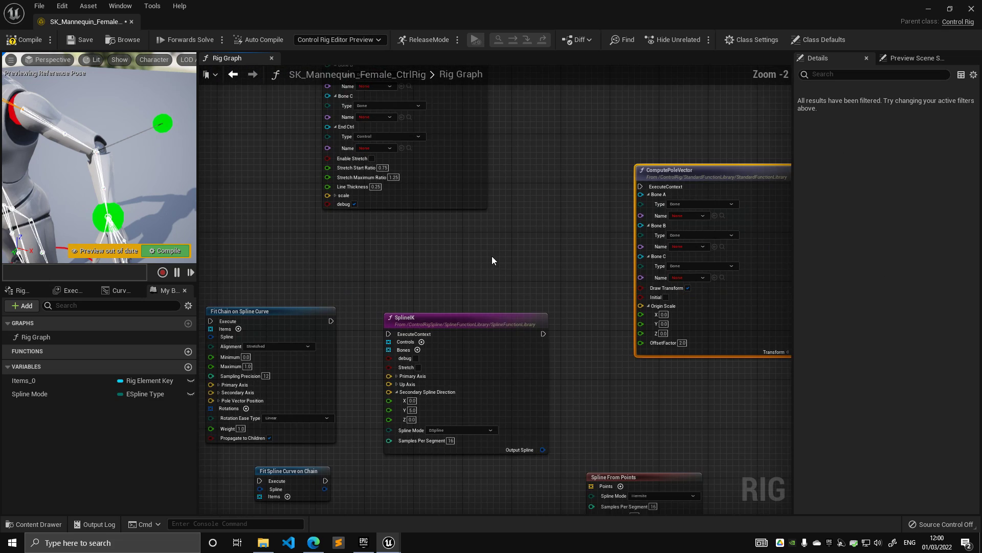
Look over the spline and standard library function nodes surrounding ComputePoleVector
right_drag(492, 255, 440, 219)
scroll(440, 219, down, 4)
right_drag(509, 238, 450, 269)
scroll(464, 266, up, 4)
right_drag(317, 218, 719, 346)
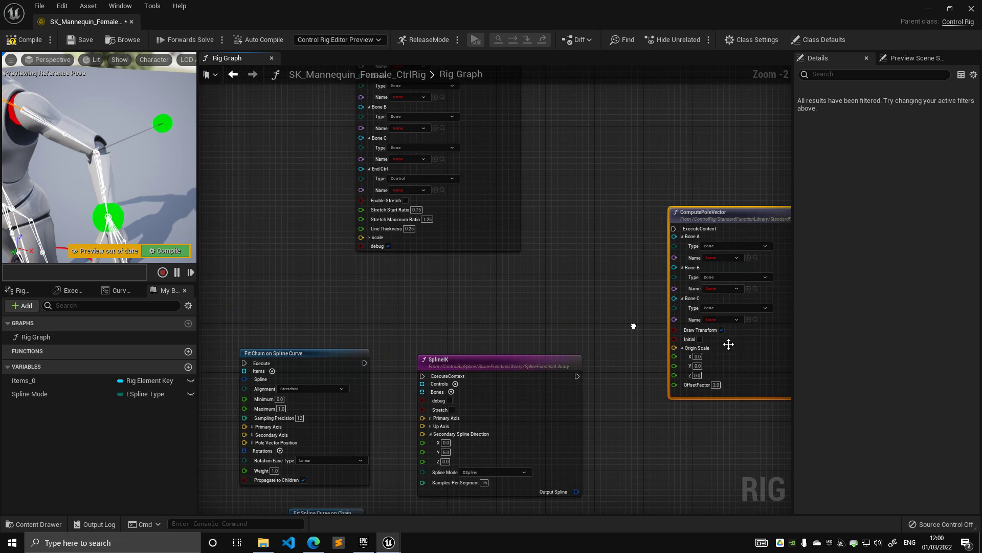
scroll(507, 269, down, 2)
right_drag(221, 220, 544, 246)
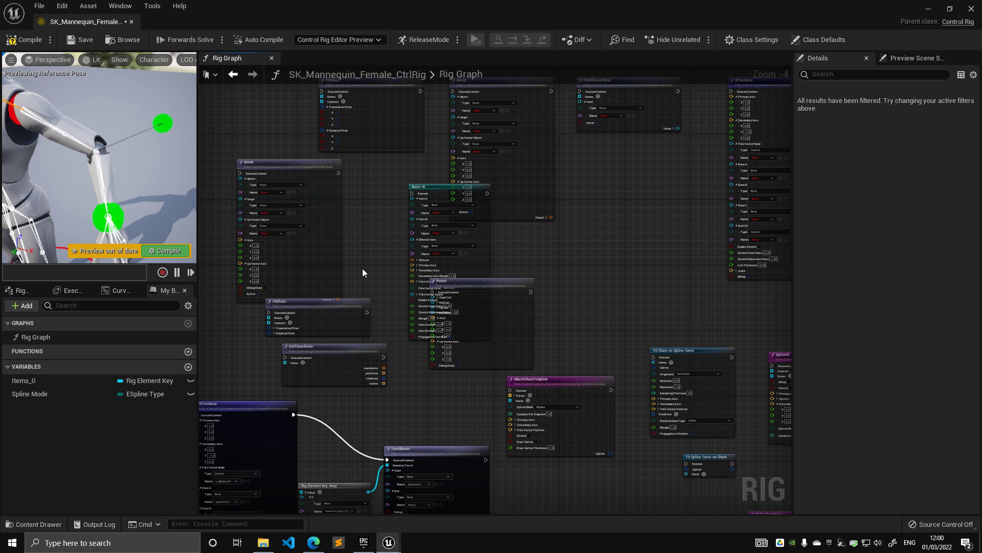
right_drag(660, 261, 489, 224)
scroll(489, 224, up, 2)
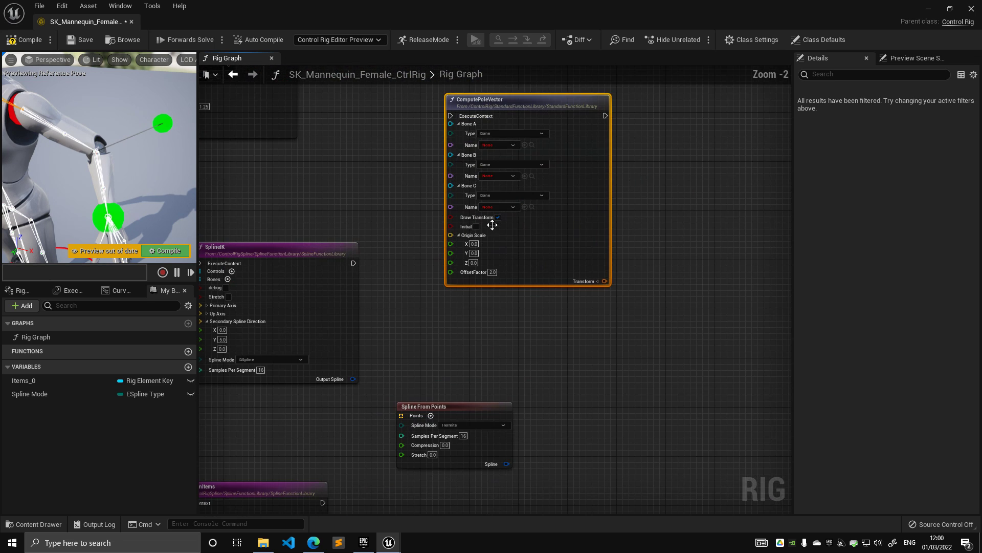
right_drag(576, 333, 588, 278)
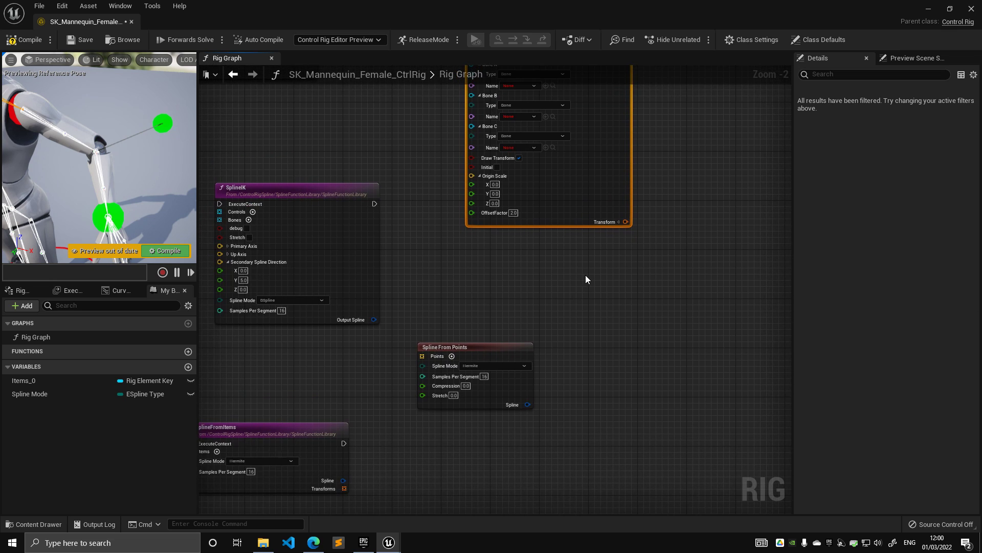
Arrange ComputePoleVector next to SplineIK with Spline From Points directly beneath it
scroll(588, 278, up, 1)
right_drag(621, 193, 572, 309)
drag(572, 309, 561, 316)
drag(521, 426, 646, 422)
click(588, 339)
drag(587, 340, 705, 354)
click(371, 308)
drag(352, 328, 362, 354)
click(307, 363)
Move the SplineFromItems node directly below SplineIK
right_drag(307, 364, 460, 306)
scroll(460, 305, down, 2)
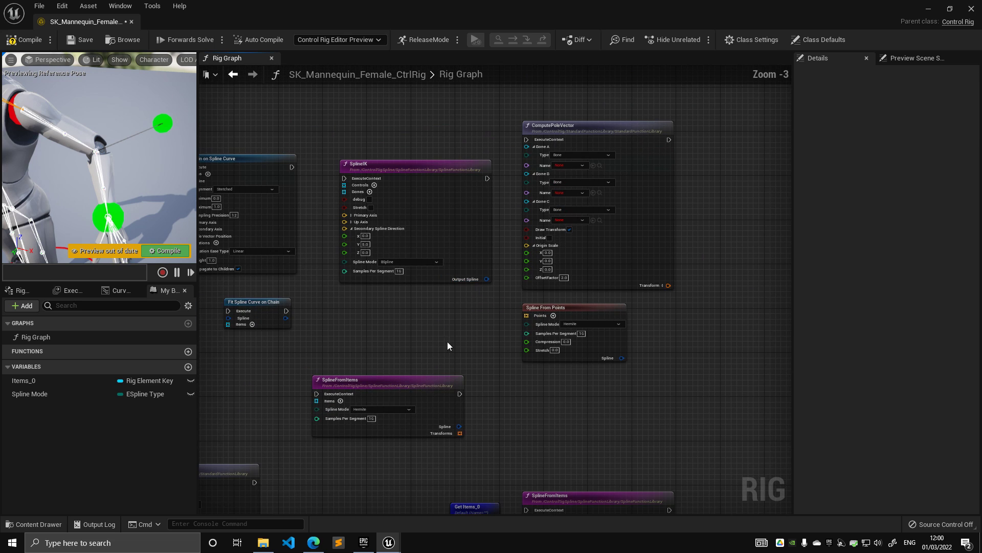
drag(405, 381, 430, 303)
Survey the spline nodes and the standard library function nodes laid out across the graph
right_drag(348, 368, 452, 277)
scroll(451, 278, down, 4)
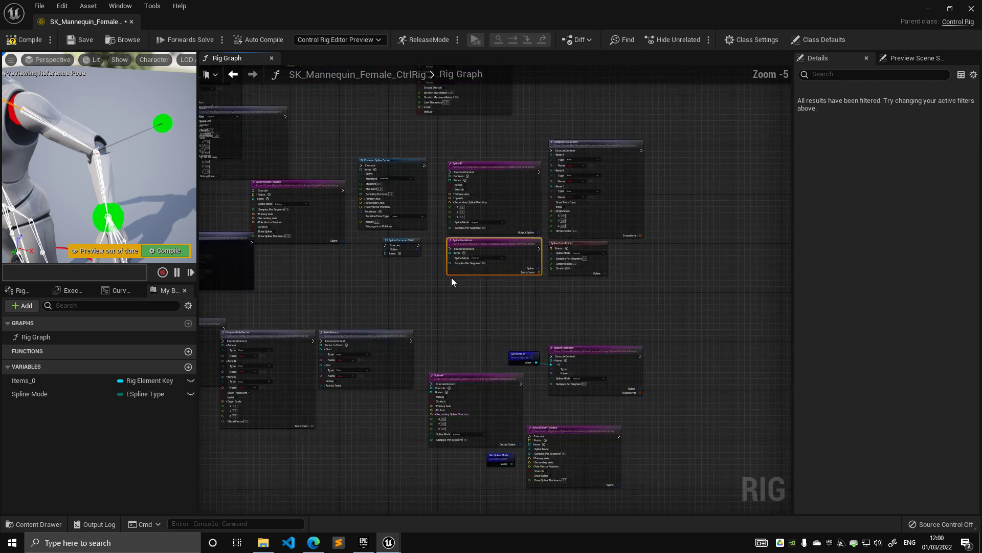
right_drag(324, 225, 529, 271)
scroll(529, 271, up, 2)
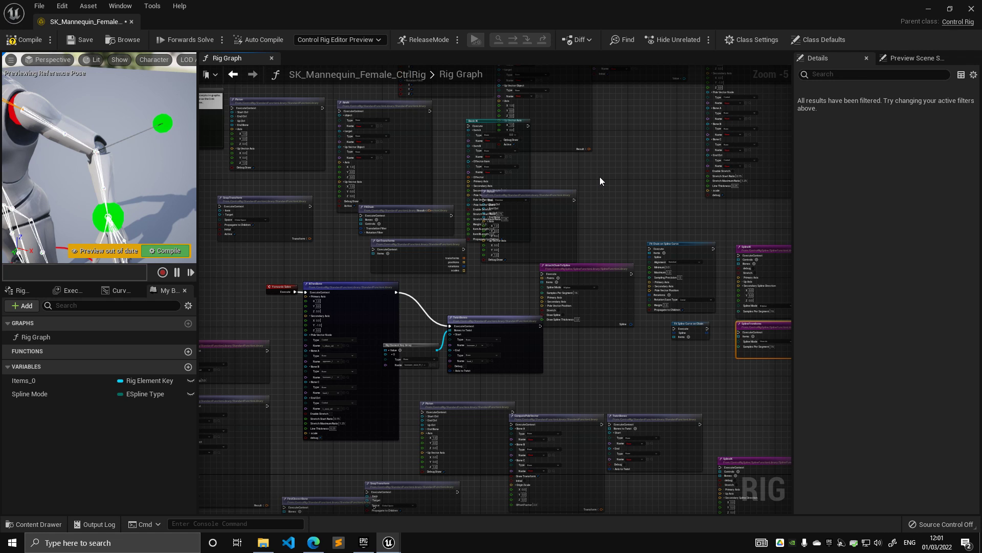
right_drag(600, 177, 466, 257)
scroll(467, 257, up, 2)
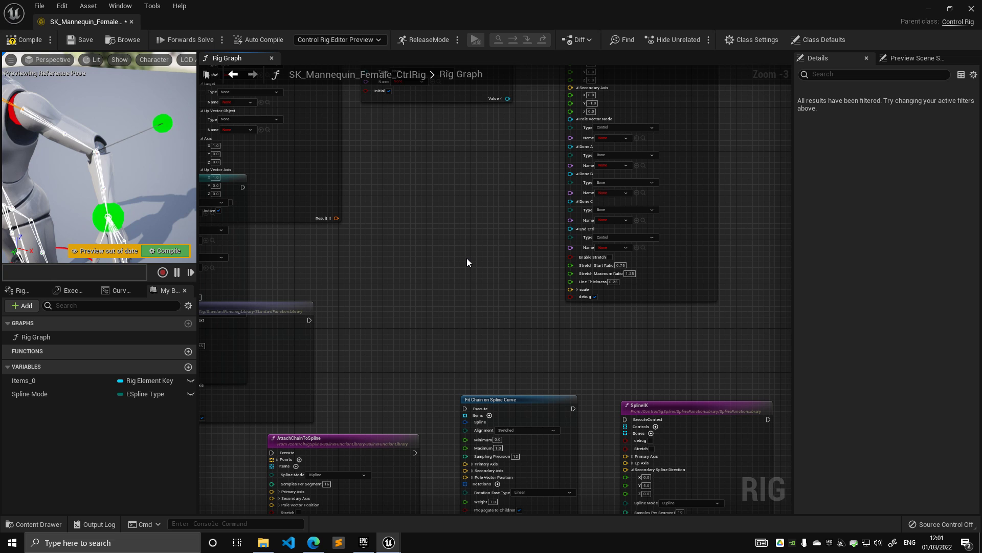
scroll(467, 263, down, 4)
scroll(382, 306, up, 3)
Go to the Setup Event chain and look through the function categories in the node list
right_drag(289, 342, 650, 220)
scroll(435, 310, down, 3)
scroll(451, 279, up, 4)
right_drag(451, 279, 443, 219)
scroll(523, 198, down, 1)
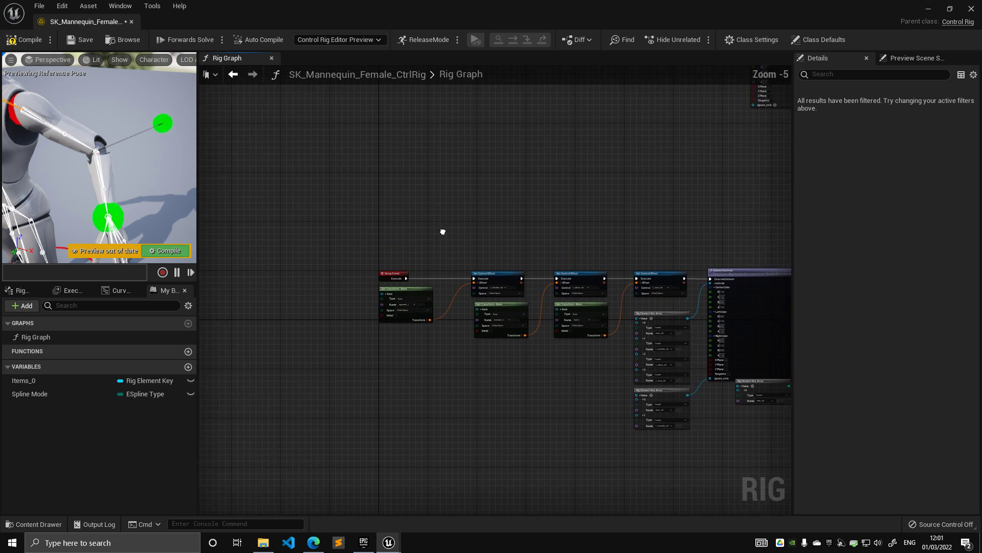
scroll(443, 219, up, 1)
right_click(394, 134)
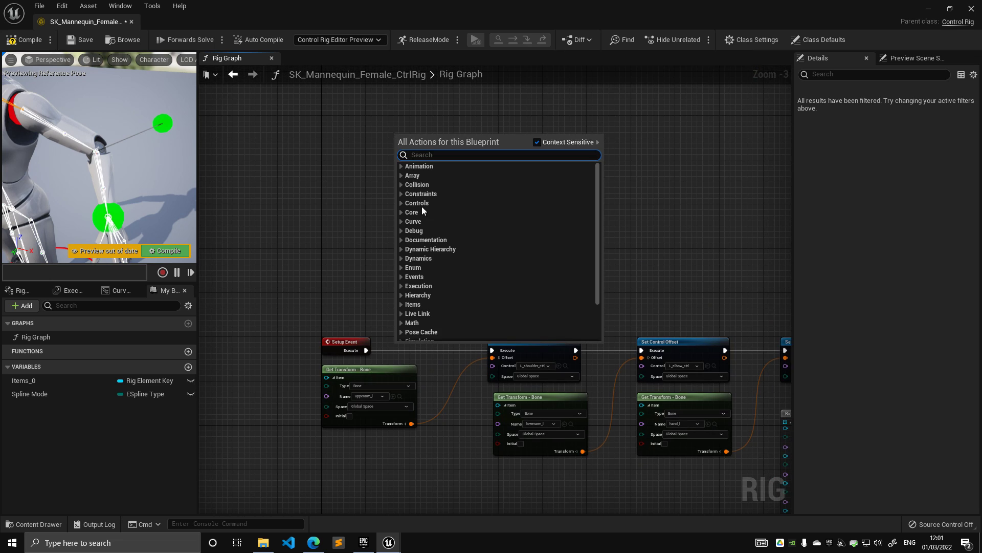
scroll(435, 215, down, 3)
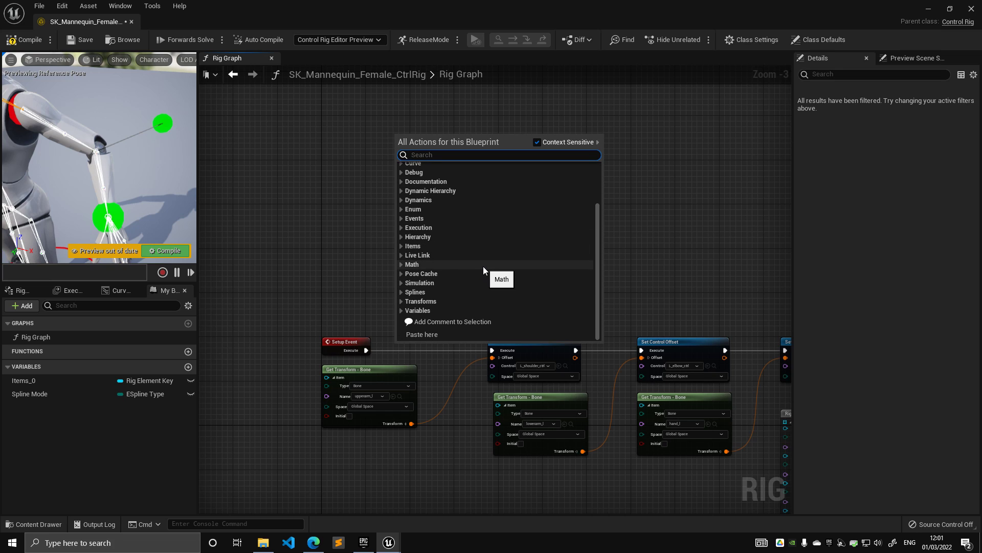
Shift the last node of the Setup Event chain closer to the node before it
right_drag(646, 313, 371, 237)
right_drag(672, 201, 419, 157)
scroll(419, 158, down, 2)
right_drag(493, 148, 314, 175)
scroll(322, 179, up, 2)
drag(447, 252, 416, 250)
Move the Forwards Solve event node across the graph to just above Setup Event
right_drag(444, 222, 281, 244)
scroll(456, 225, down, 2)
scroll(346, 236, up, 2)
right_drag(439, 185, 370, 237)
scroll(370, 237, down, 1)
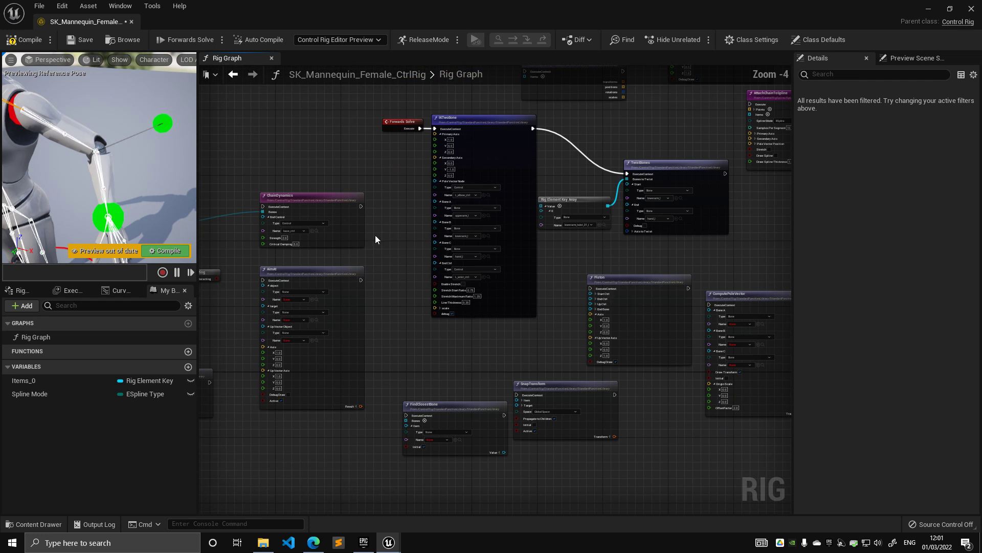
right_drag(408, 164, 586, 219)
scroll(586, 220, down, 1)
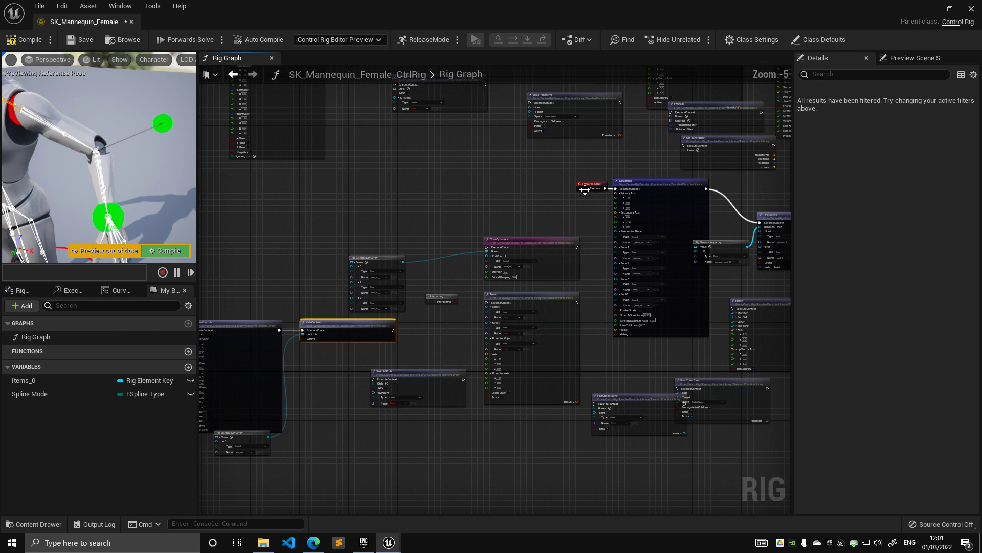
drag(585, 189, 245, 213)
right_drag(251, 209, 573, 187)
drag(589, 189, 324, 229)
right_drag(330, 215, 568, 202)
drag(564, 217, 459, 263)
right_drag(536, 203, 356, 215)
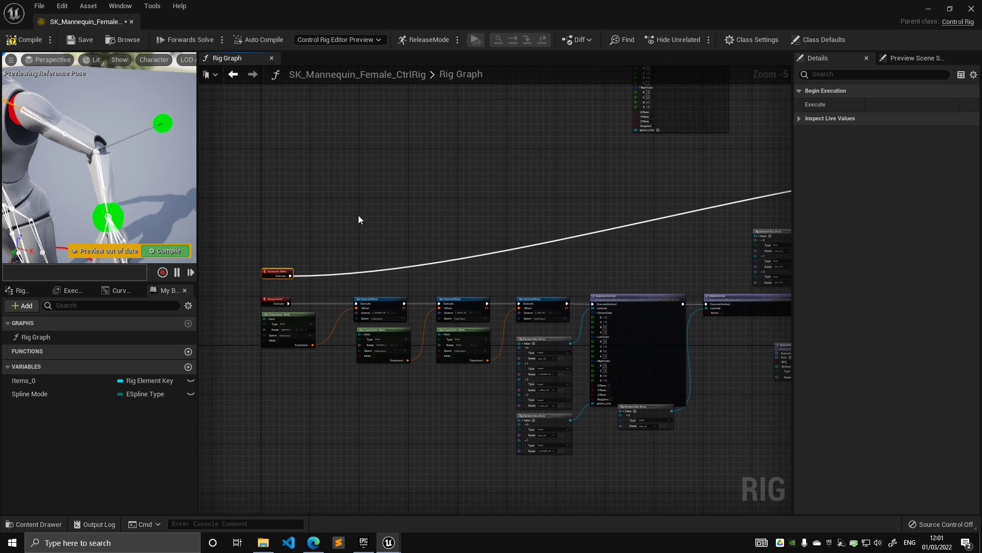
Bring the connected IKTwoBone node across the graph next to the Forwards Solve event
scroll(356, 215, down, 3)
right_drag(482, 165, 355, 237)
scroll(407, 229, up, 2)
scroll(499, 198, up, 1)
right_drag(416, 224, 457, 164)
scroll(495, 205, down, 2)
scroll(547, 166, up, 2)
scroll(560, 168, down, 3)
scroll(455, 165, up, 2)
drag(708, 164, 335, 218)
right_drag(328, 180, 613, 129)
scroll(613, 130, up, 3)
drag(614, 217, 431, 139)
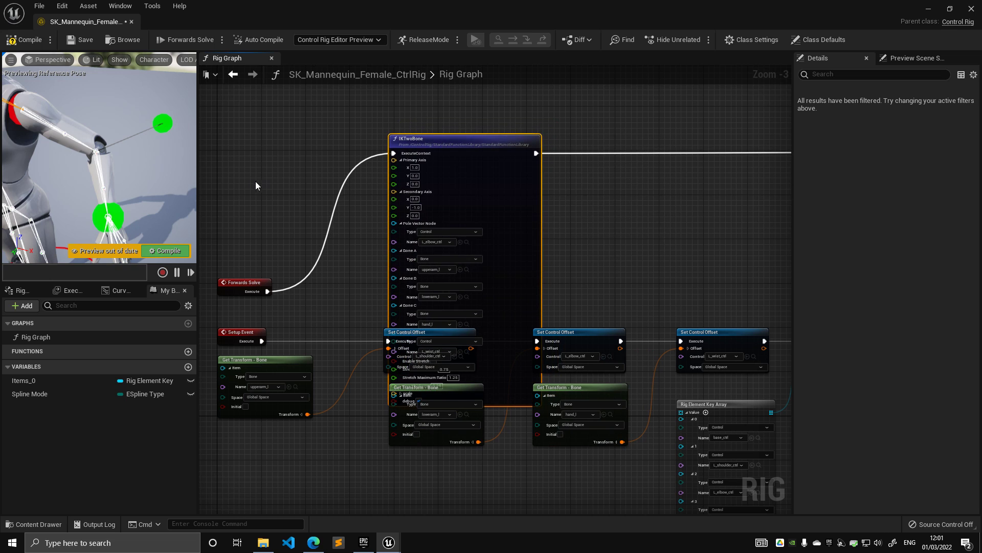
Raise Forwards Solve and its IKTwoBone node clear of the Setup Event chain
right_drag(253, 180, 406, 198)
drag(395, 304, 412, 170)
drag(615, 159, 619, 105)
right_drag(418, 117, 424, 220)
drag(427, 287, 435, 214)
Bring the node executed after IKTwoBone across the graph and line it up beside IKTwoBone
right_drag(604, 194, 420, 202)
scroll(421, 202, down, 7)
right_drag(589, 213, 323, 186)
scroll(500, 201, up, 3)
drag(547, 192, 234, 177)
right_drag(307, 178, 699, 216)
drag(634, 213, 587, 207)
click(612, 193)
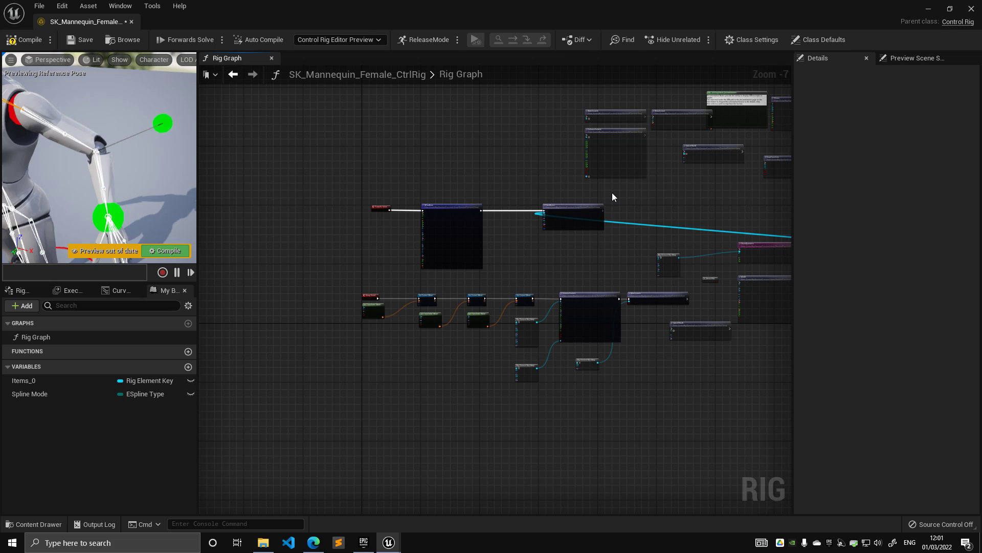